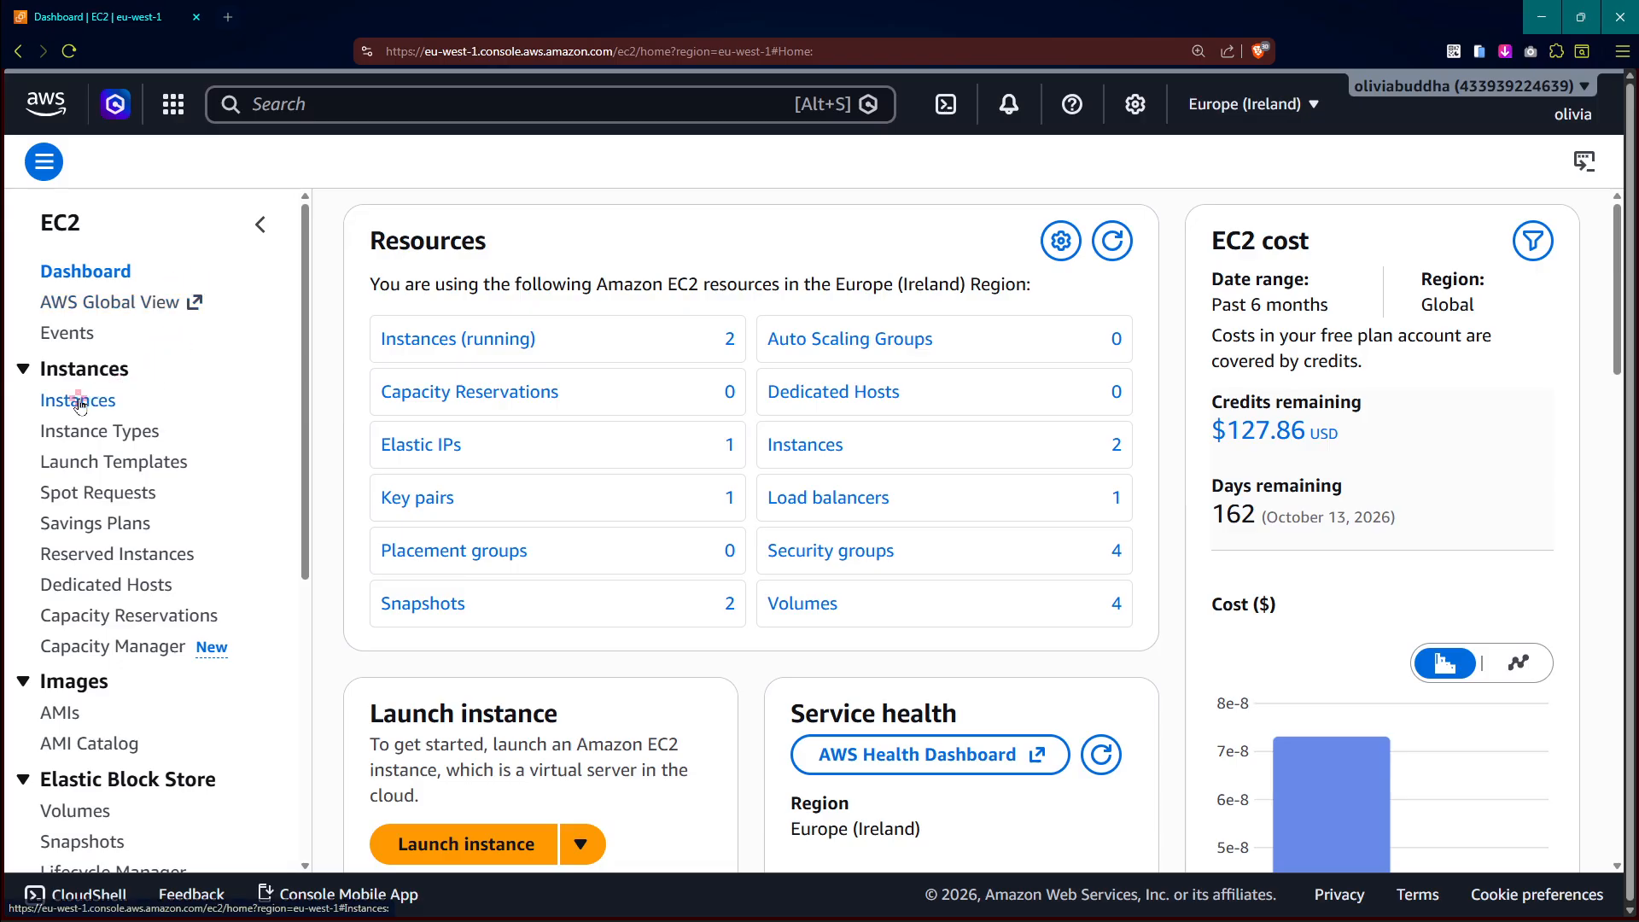
Review the EC2 dashboard's resource overview for Europe (Ireland), including running instances, Elastic IPs, key pairs, snapshots, volumes and load balancers
{"action": "scroll", "coordinate": [38, 407], "scroll_direction": "up", "scroll_amount": 5}
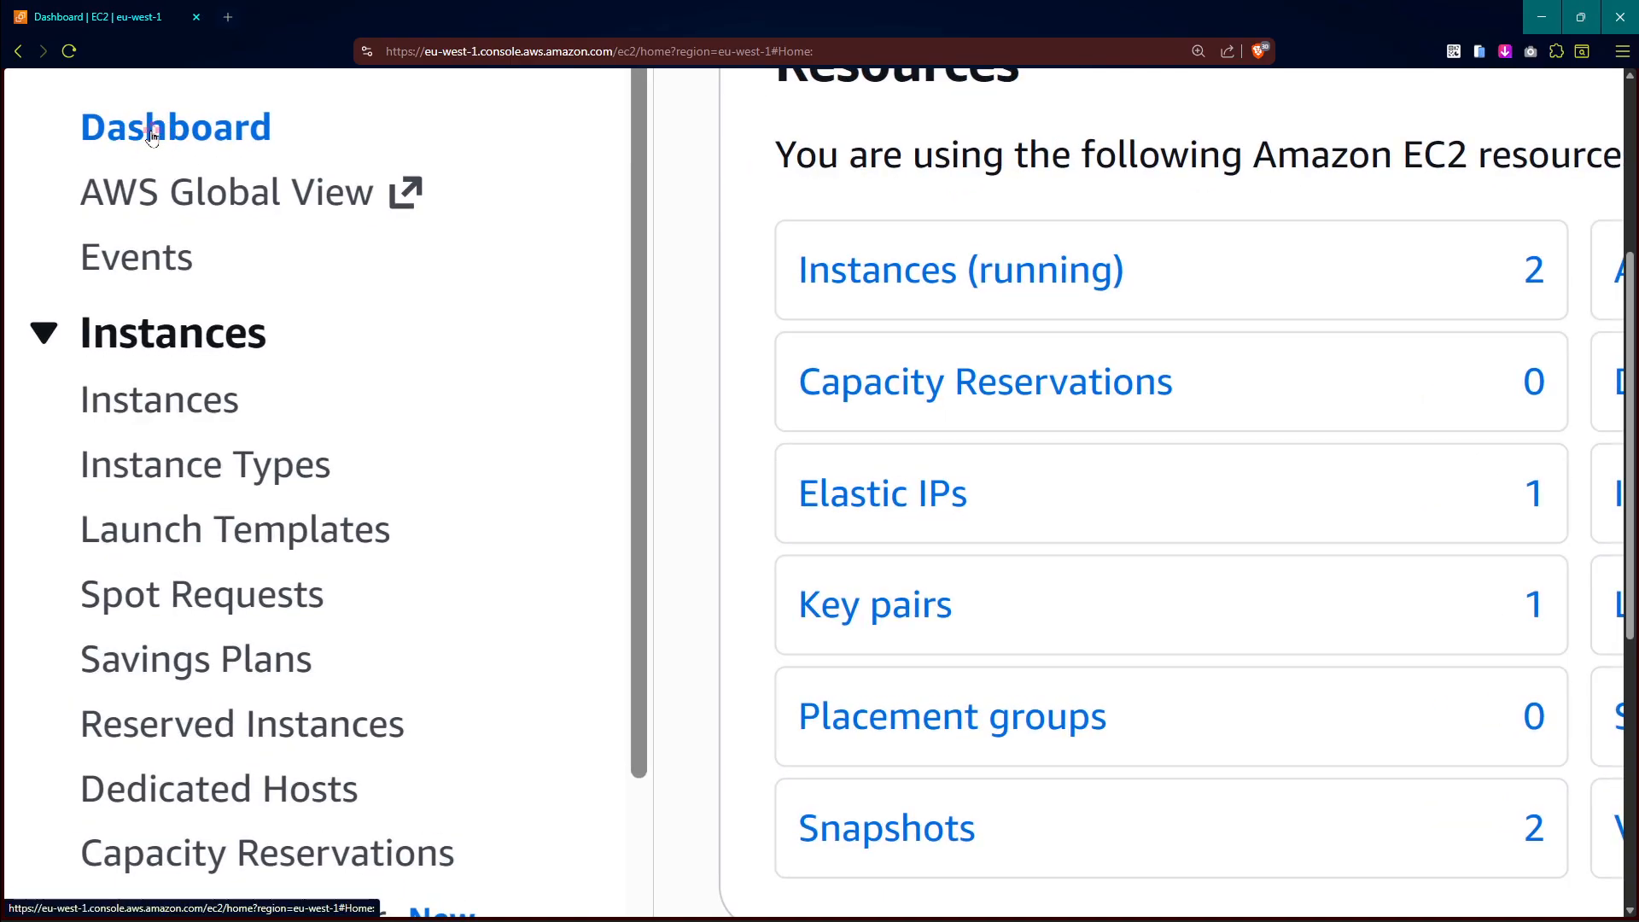
{"action": "scroll", "coordinate": [439, 258], "scroll_direction": "down", "scroll_amount": 4}
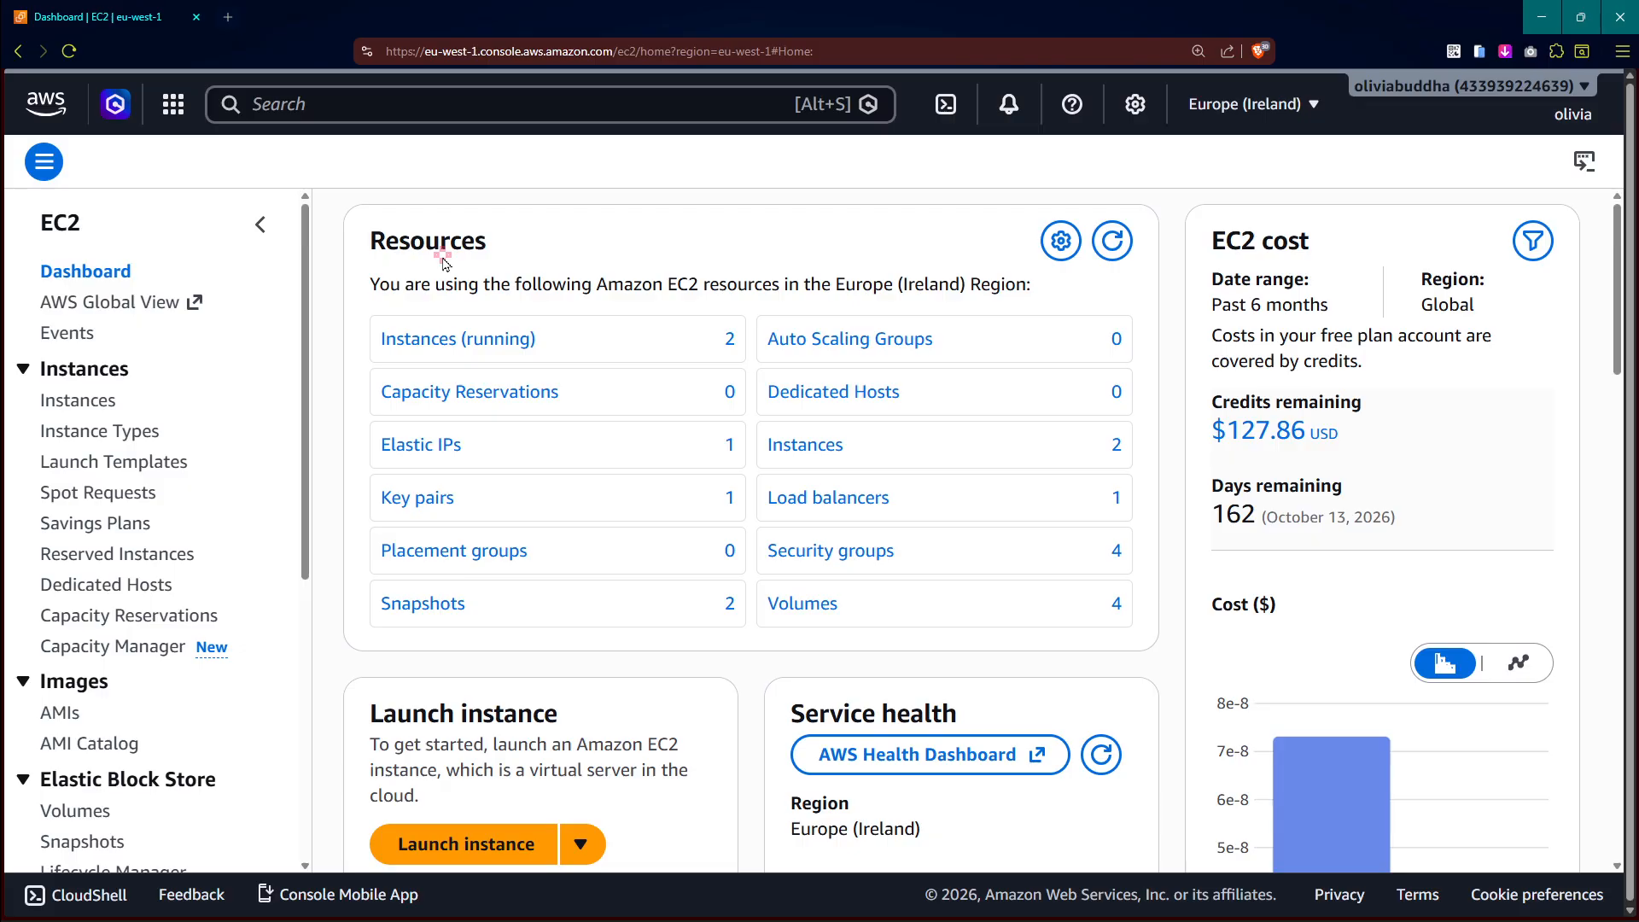
{"action": "scroll", "coordinate": [878, 385], "scroll_direction": "up", "scroll_amount": 3}
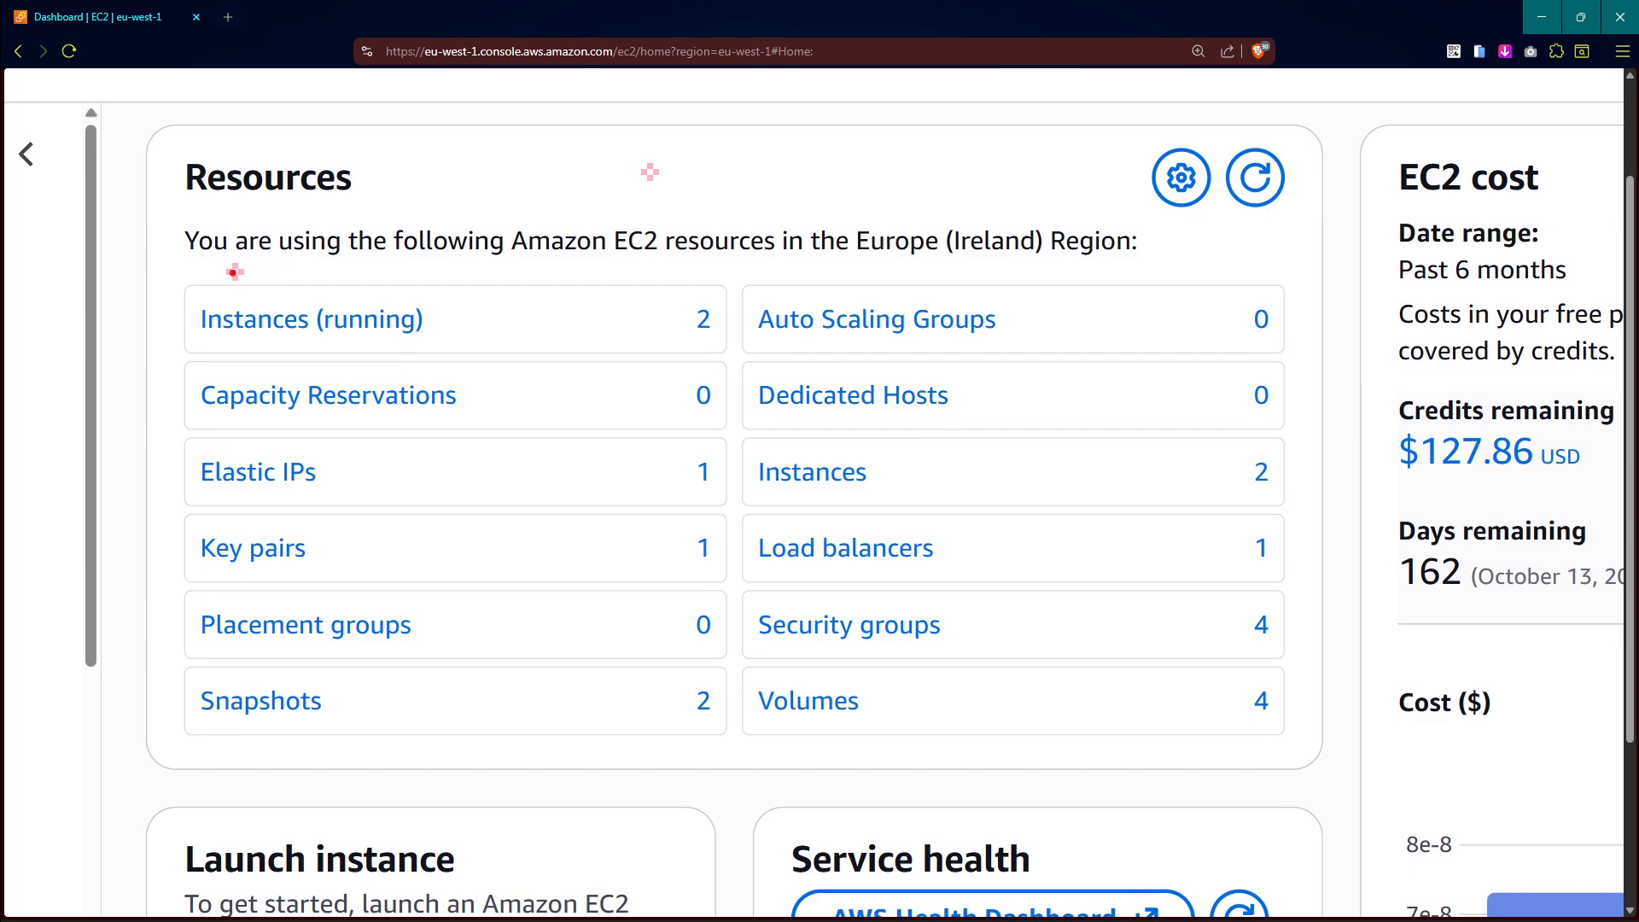
{"action": "mouse_move", "coordinate": [185, 280]}
{"action": "left_mouse_down"}
{"action": "mouse_move", "coordinate": [559, 354]}
{"action": "mouse_move", "coordinate": [728, 351]}
{"action": "left_mouse_up"}
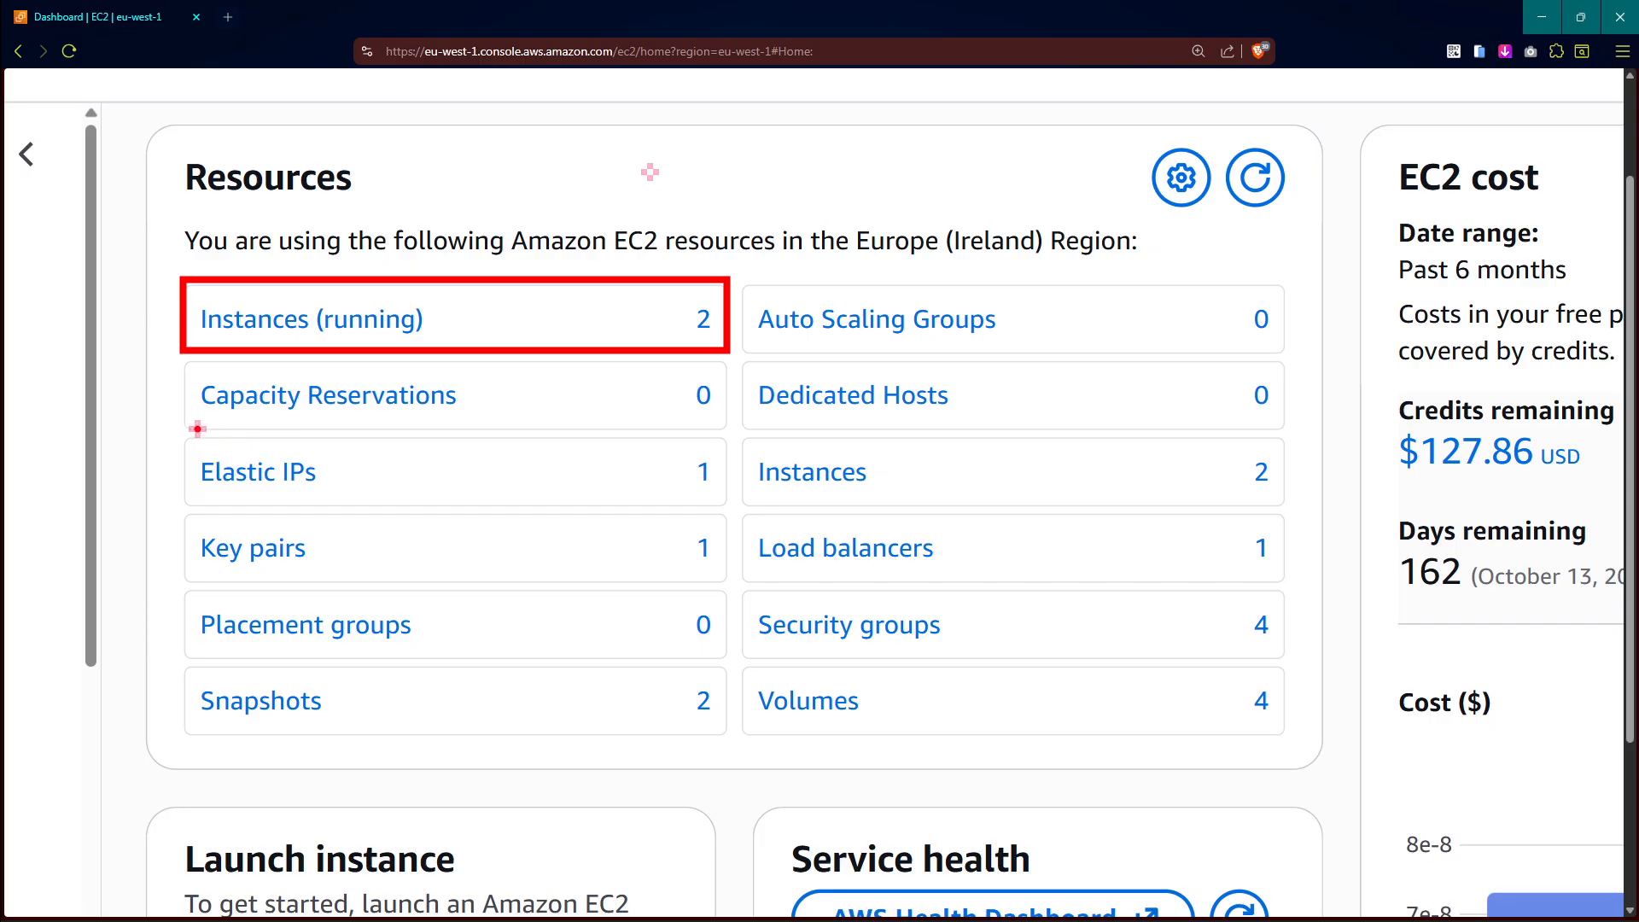
{"action": "left_click_drag", "start_coordinate": [184, 438], "coordinate": [737, 498]}
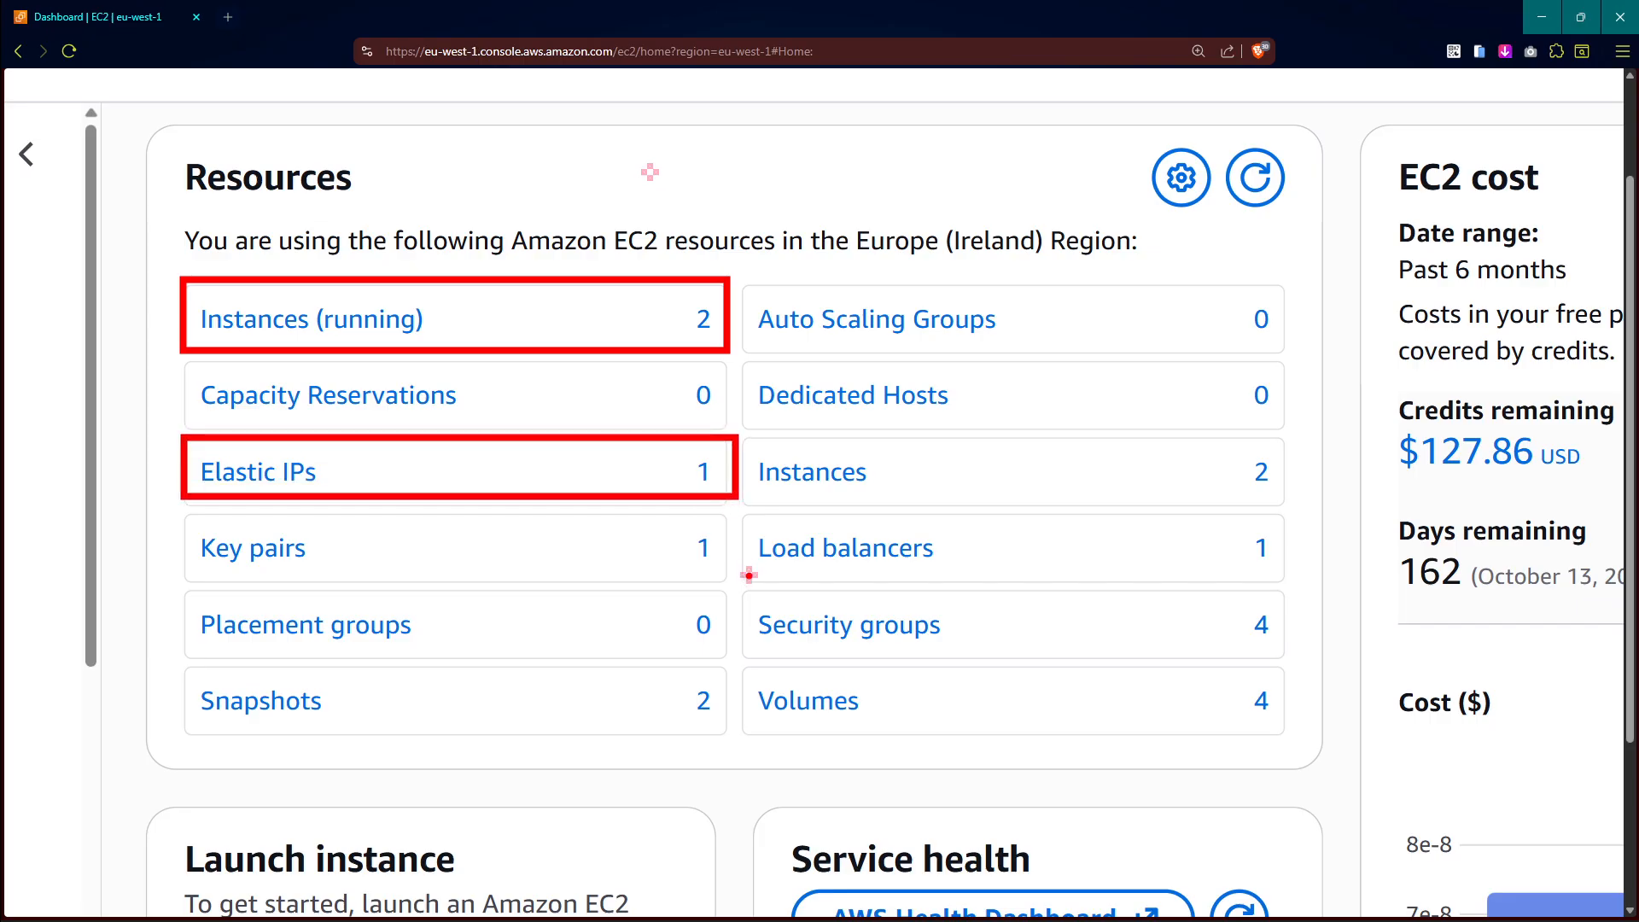
{"action": "left_click_drag", "start_coordinate": [723, 573], "coordinate": [185, 516]}
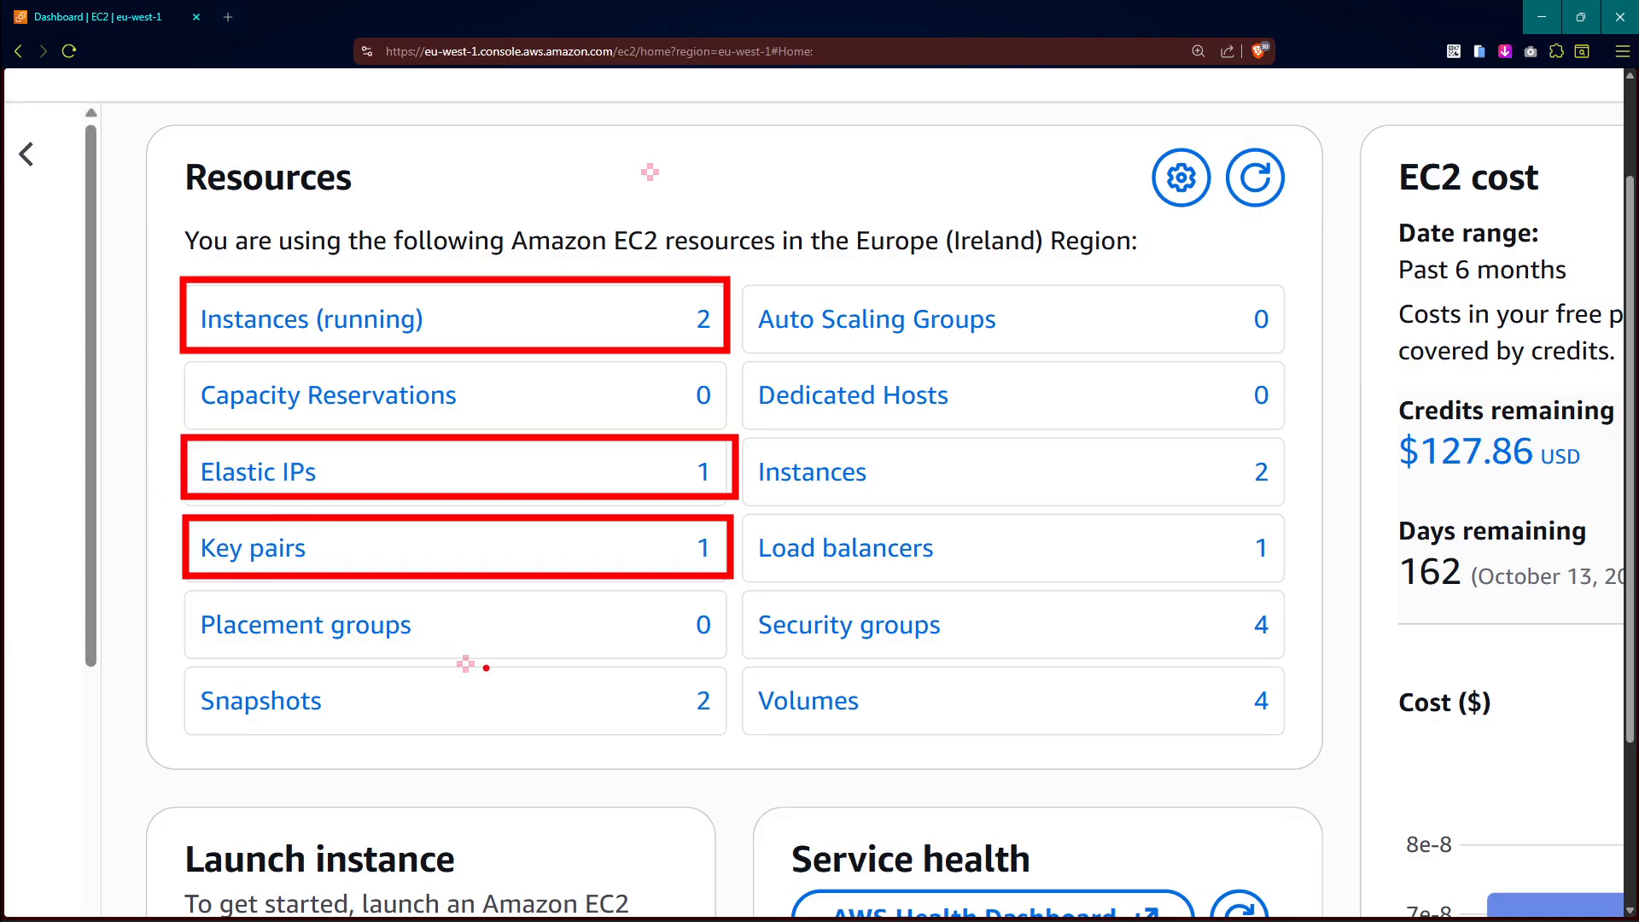
{"action": "mouse_move", "coordinate": [730, 732]}
{"action": "left_mouse_down"}
{"action": "mouse_move", "coordinate": [385, 700]}
{"action": "mouse_move", "coordinate": [196, 673]}
{"action": "mouse_move", "coordinate": [170, 653]}
{"action": "left_mouse_up"}
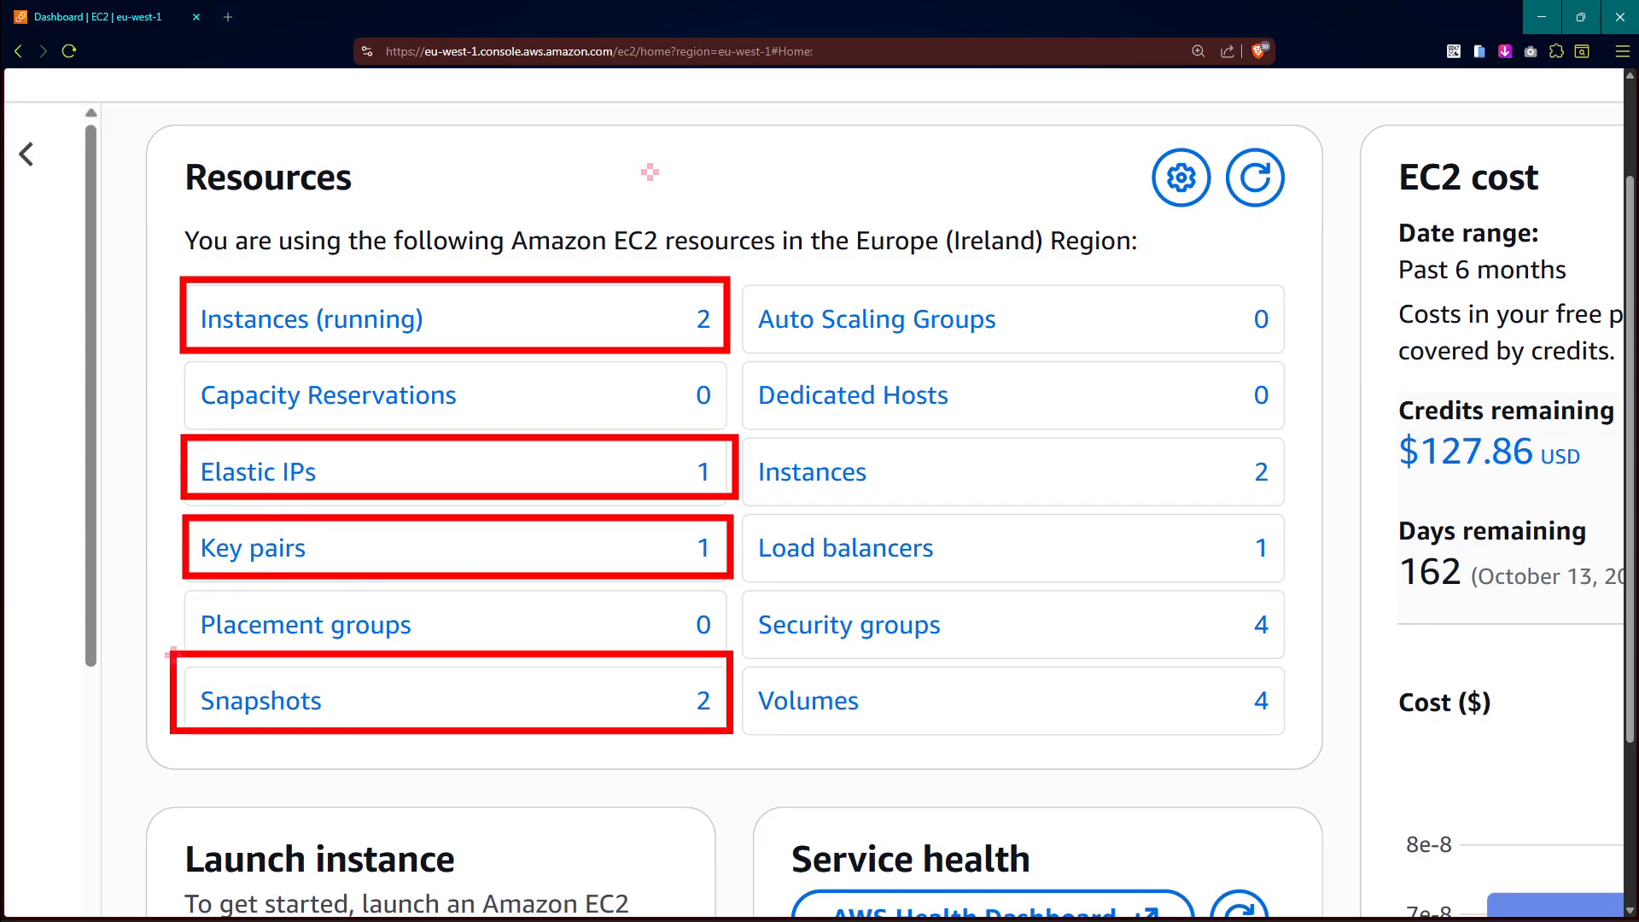
{"action": "mouse_move", "coordinate": [1294, 735]}
{"action": "left_mouse_down"}
{"action": "mouse_move", "coordinate": [1010, 671]}
{"action": "mouse_move", "coordinate": [746, 673]}
{"action": "left_mouse_up"}
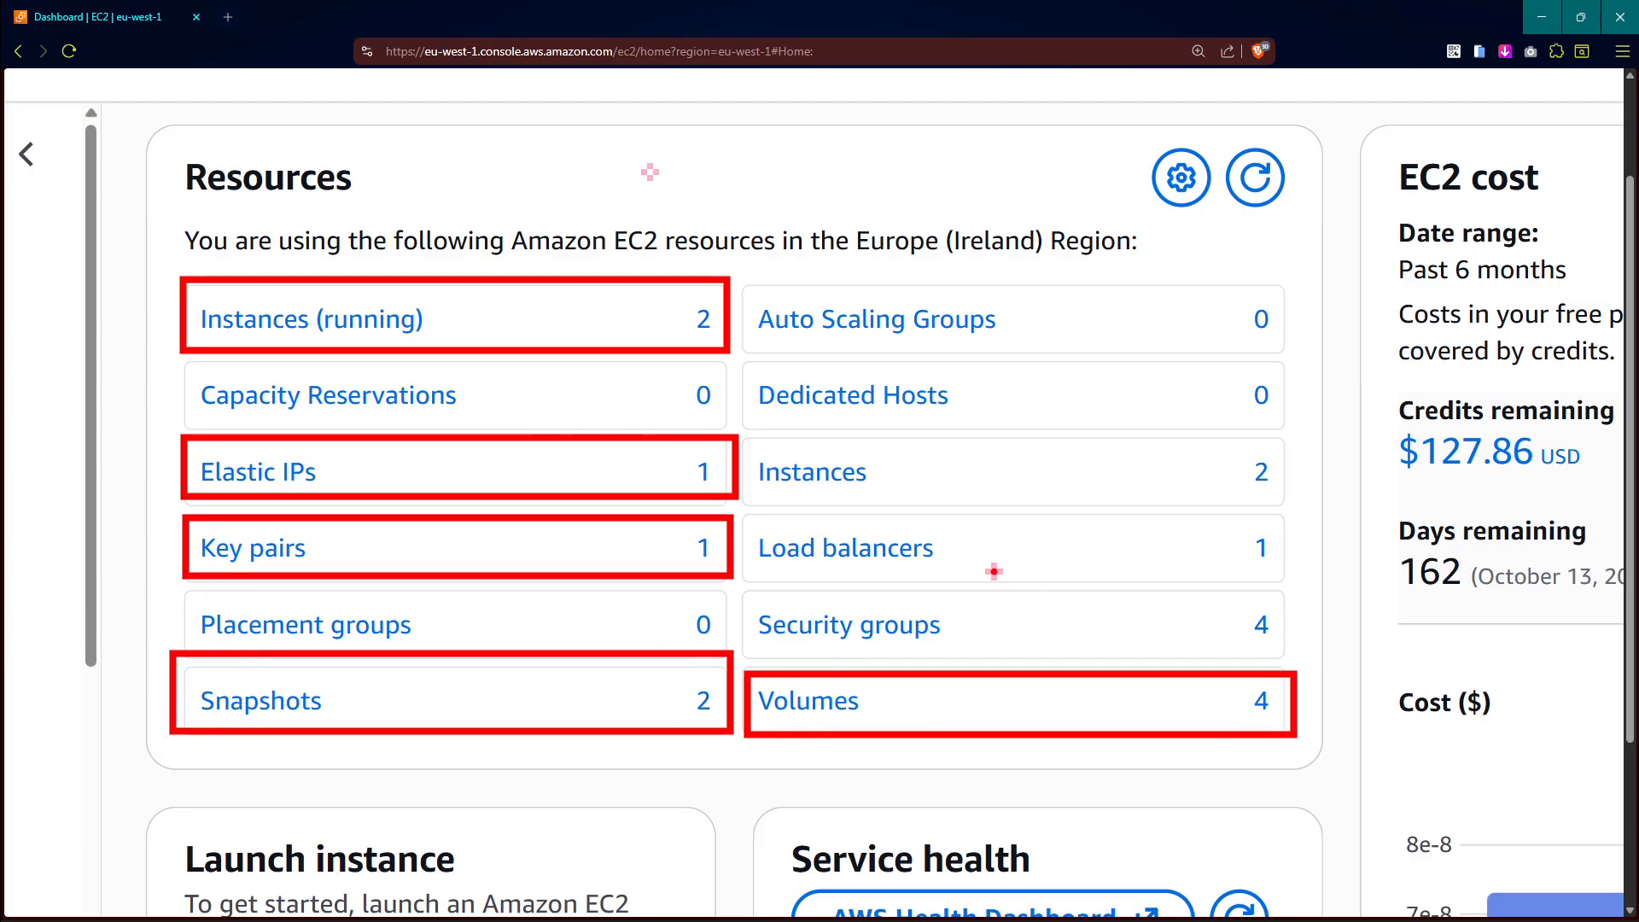
{"action": "mouse_move", "coordinate": [1291, 582]}
{"action": "left_mouse_down"}
{"action": "mouse_move", "coordinate": [1222, 553]}
{"action": "mouse_move", "coordinate": [739, 502]}
{"action": "mouse_move", "coordinate": [743, 518]}
{"action": "left_mouse_up"}
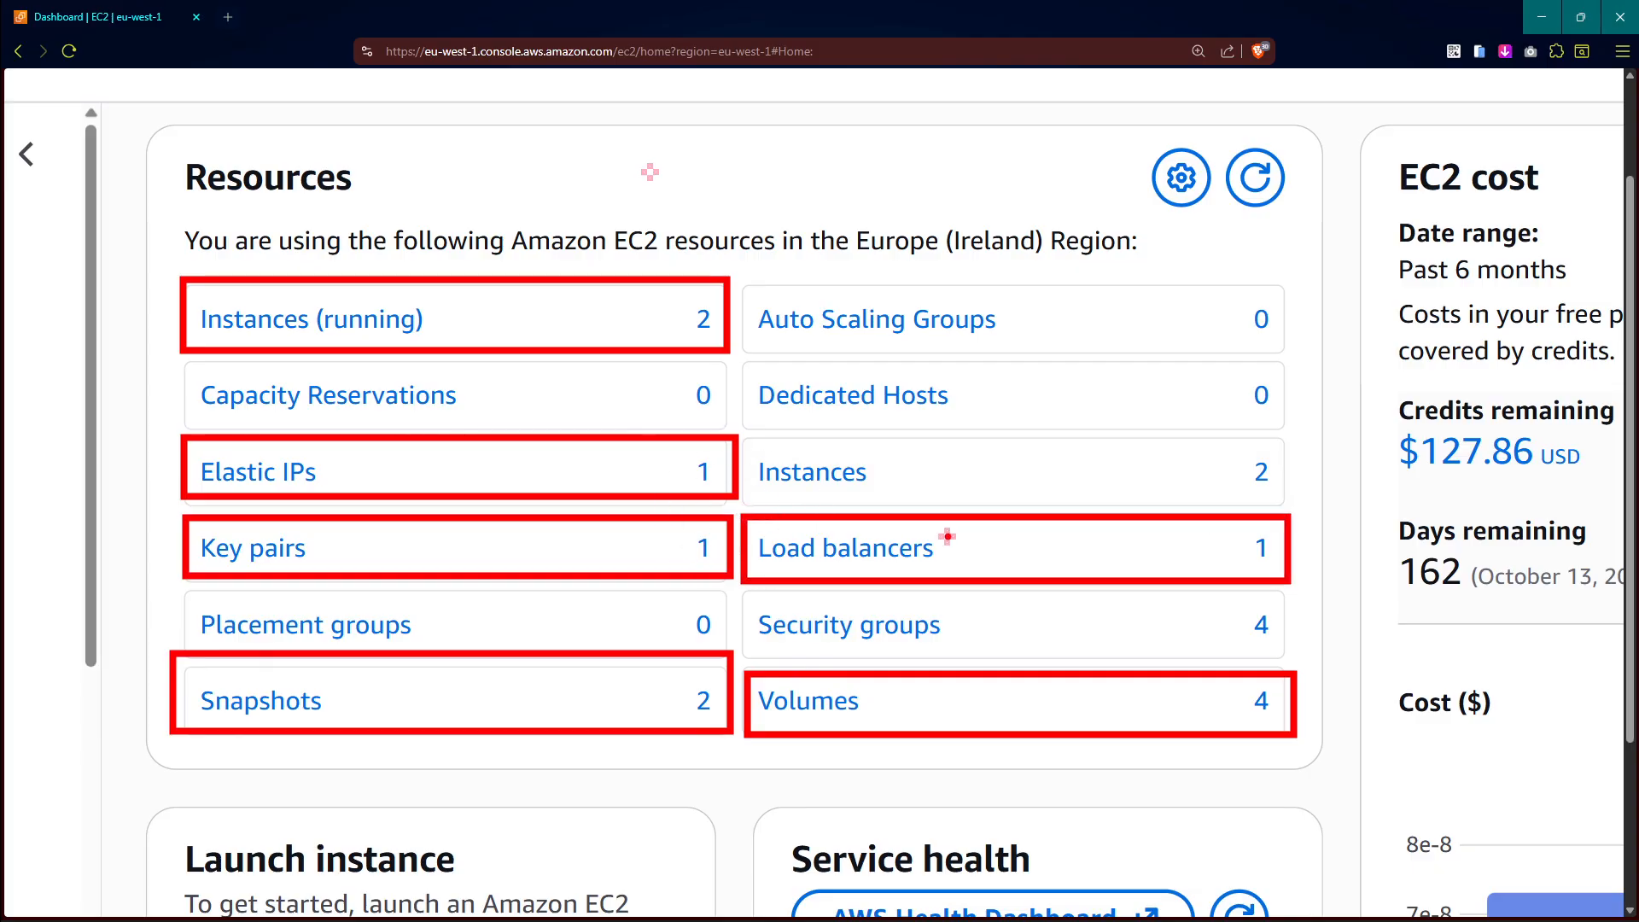
{"action": "key", "text": "ctrl+z"}
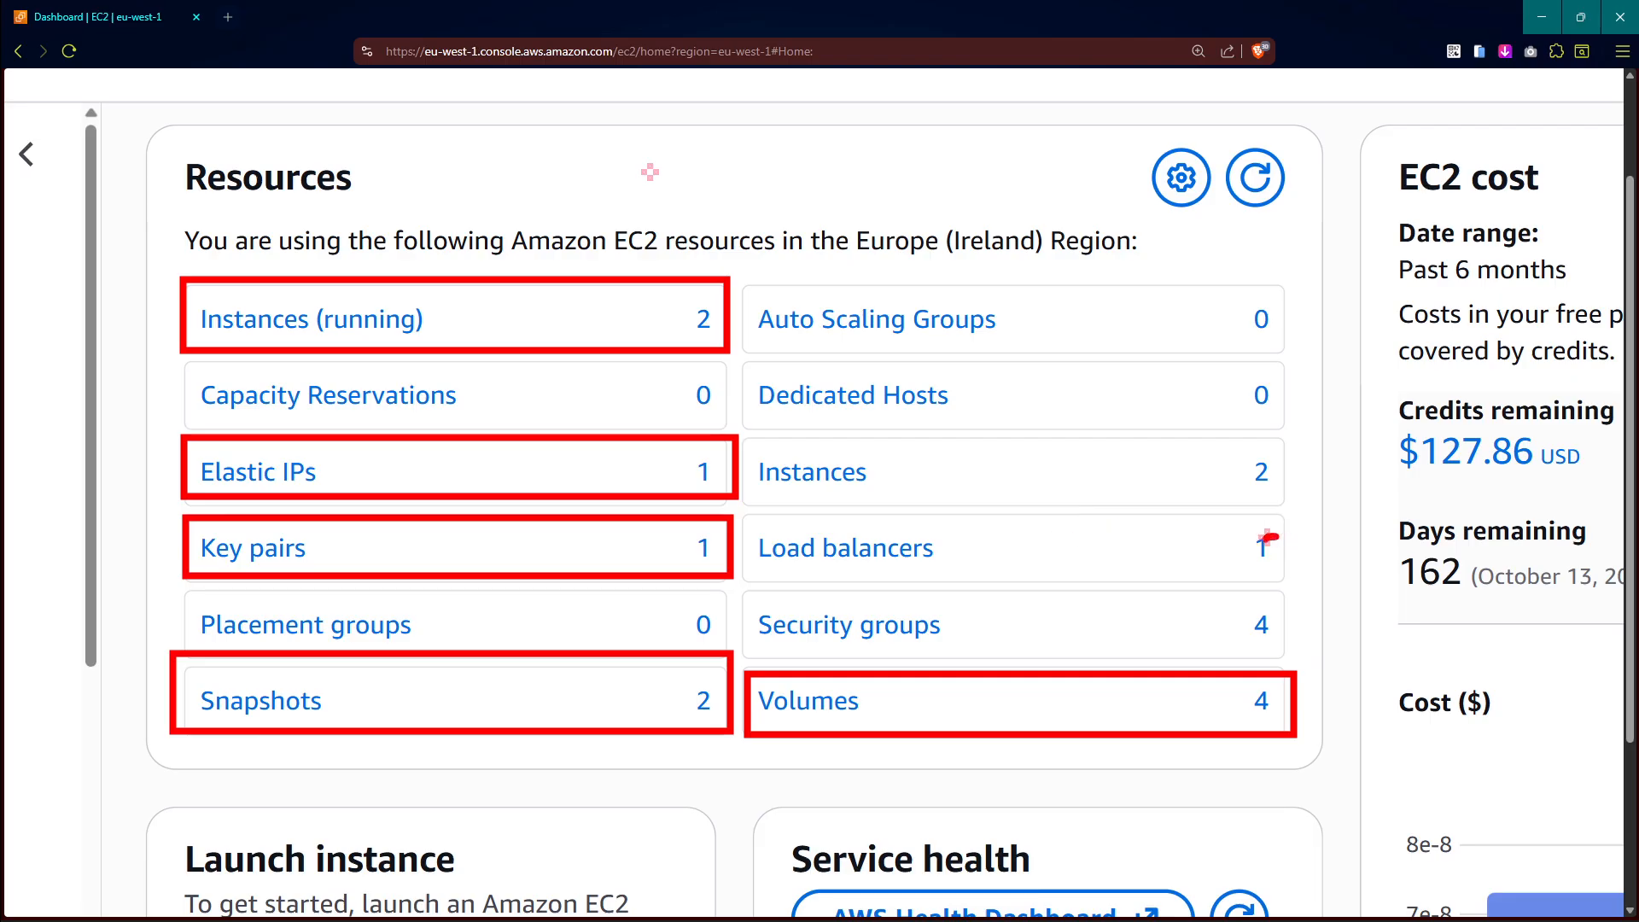
{"action": "key", "text": "ctrl+z"}
{"action": "left_click_drag", "start_coordinate": [1292, 503], "coordinate": [749, 433]}
{"action": "key", "text": "Escape"}
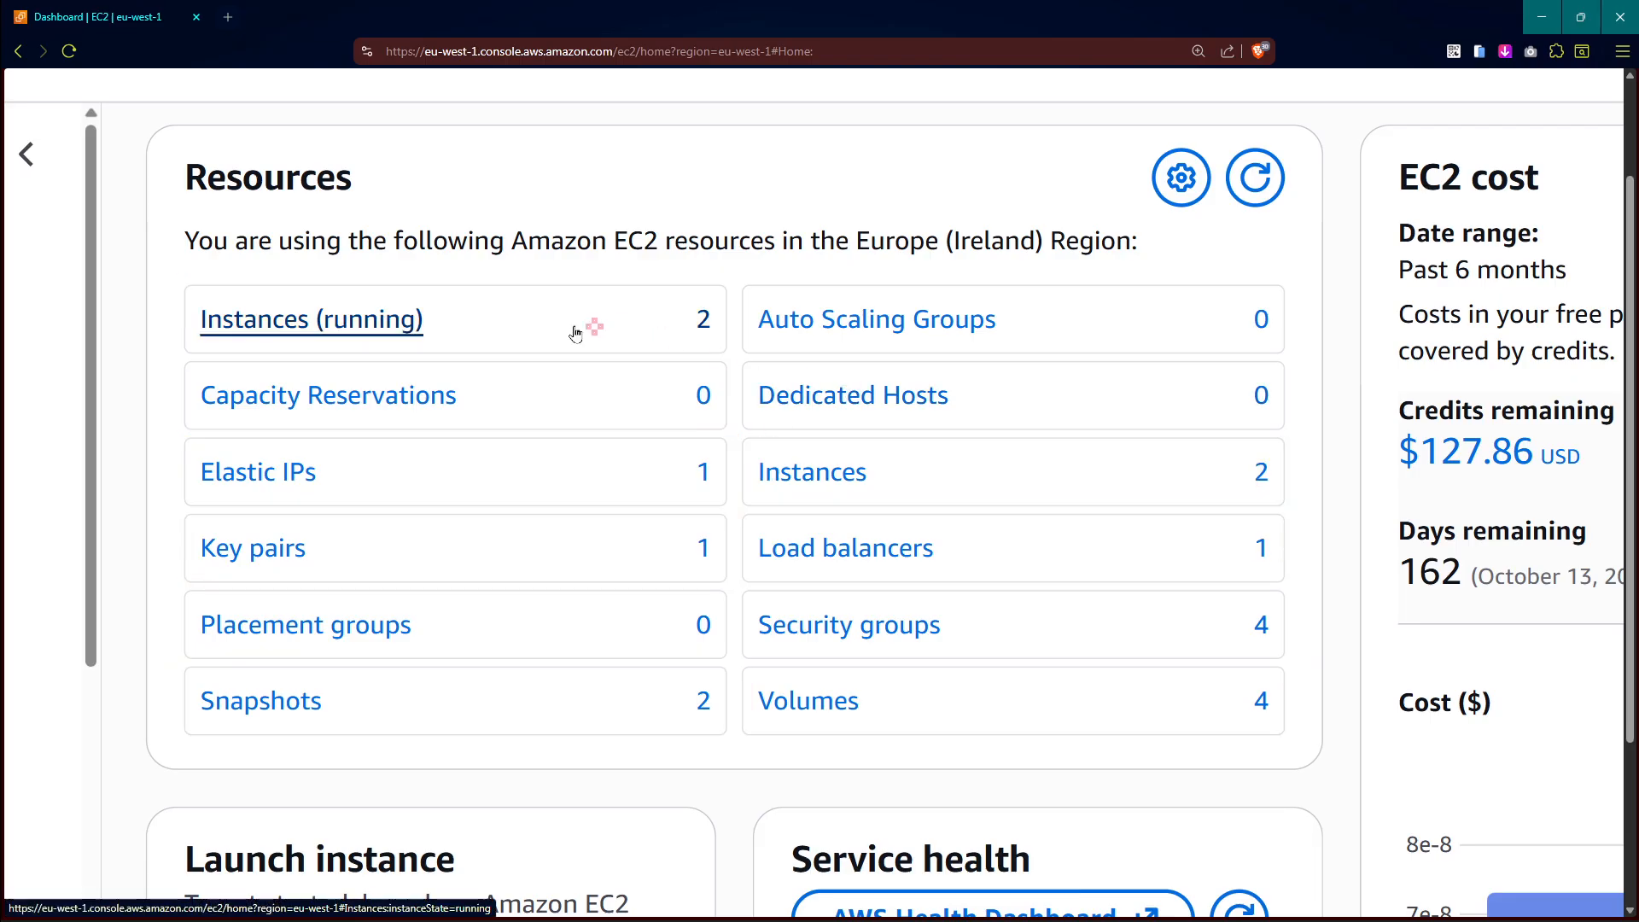
Open the running instances, Snapshots and Volumes pages from the dashboard's resource list, each in its own new browser tab
{"action": "scroll", "coordinate": [253, 319], "scroll_direction": "up", "scroll_amount": 4}
{"action": "scroll", "coordinate": [254, 321], "scroll_direction": "down", "scroll_amount": 1}
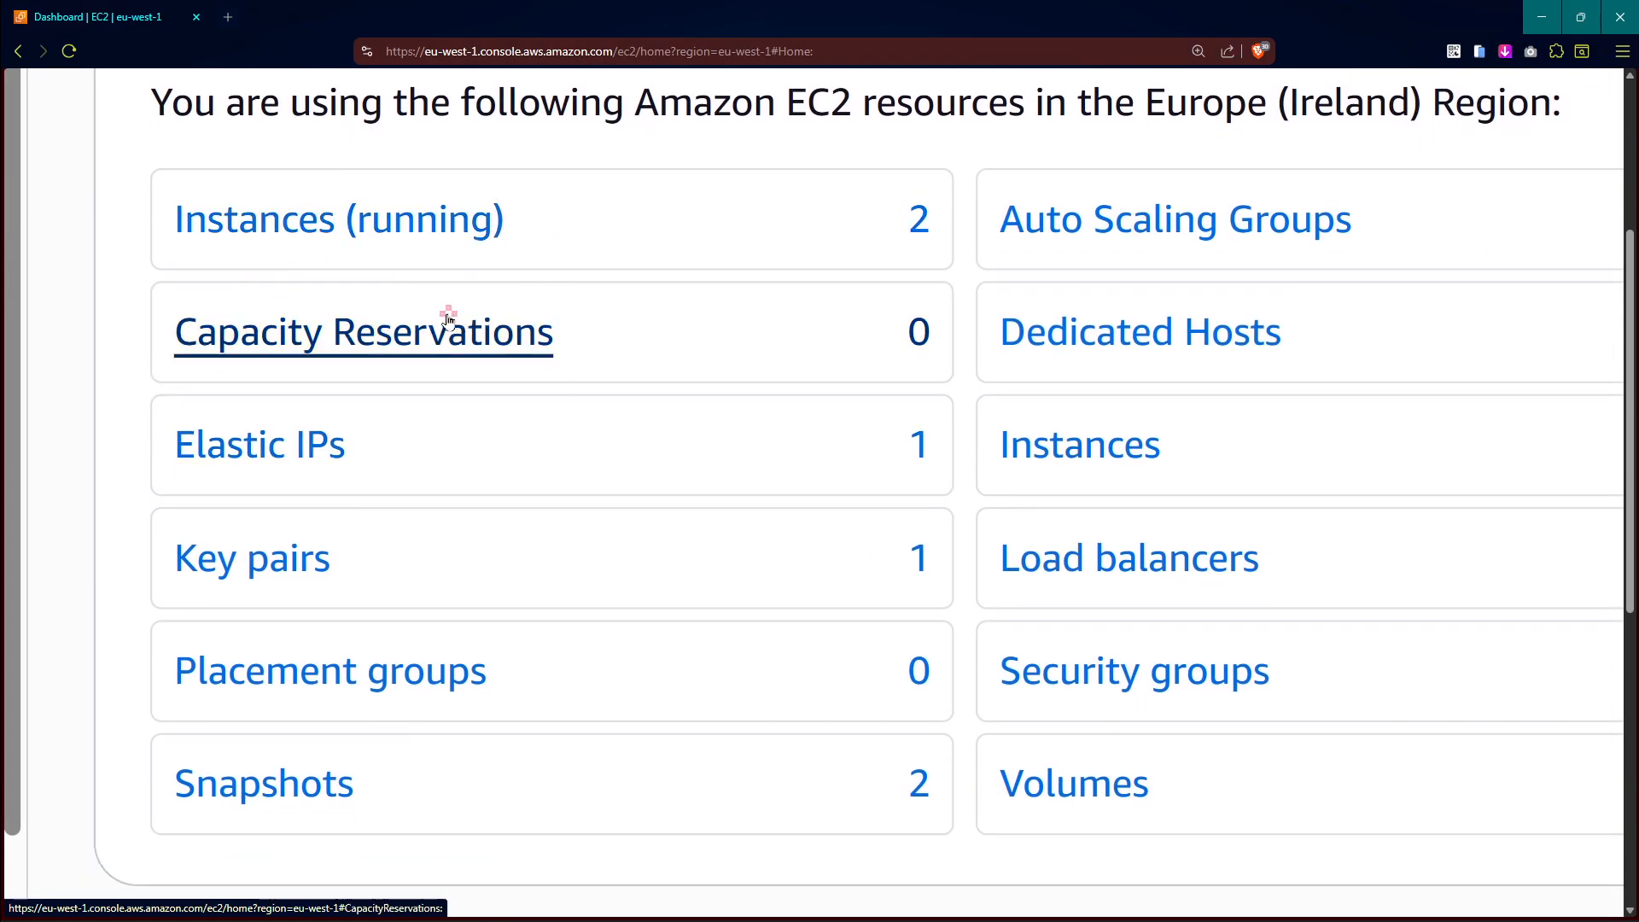
{"action": "right_click", "coordinate": [370, 223]}
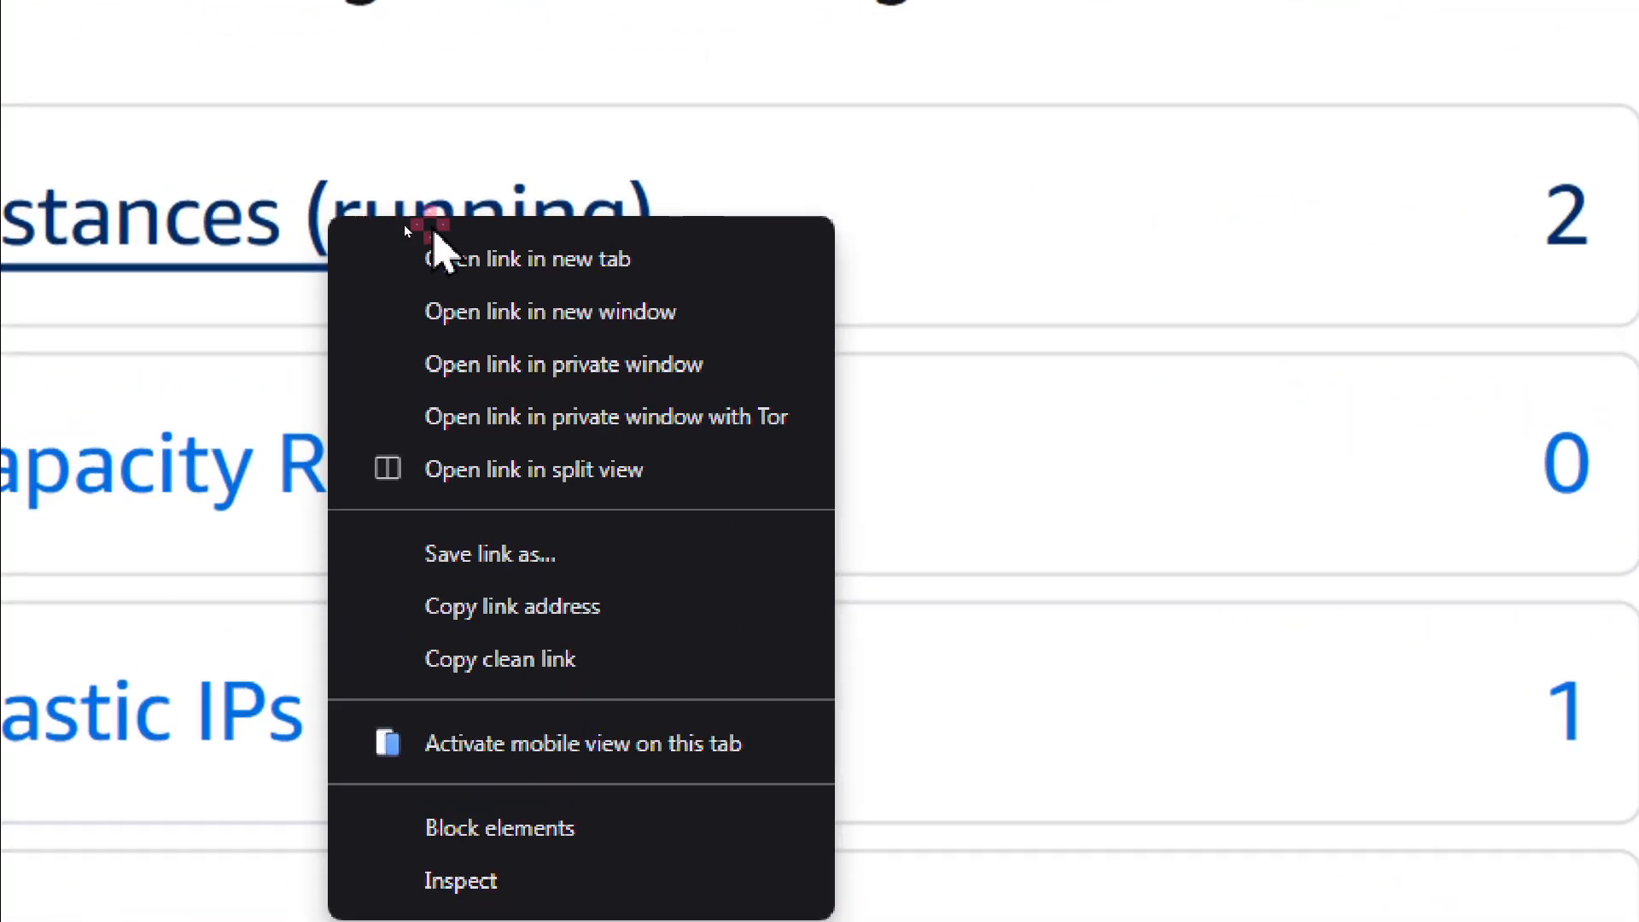
{"action": "left_click", "coordinate": [463, 256]}
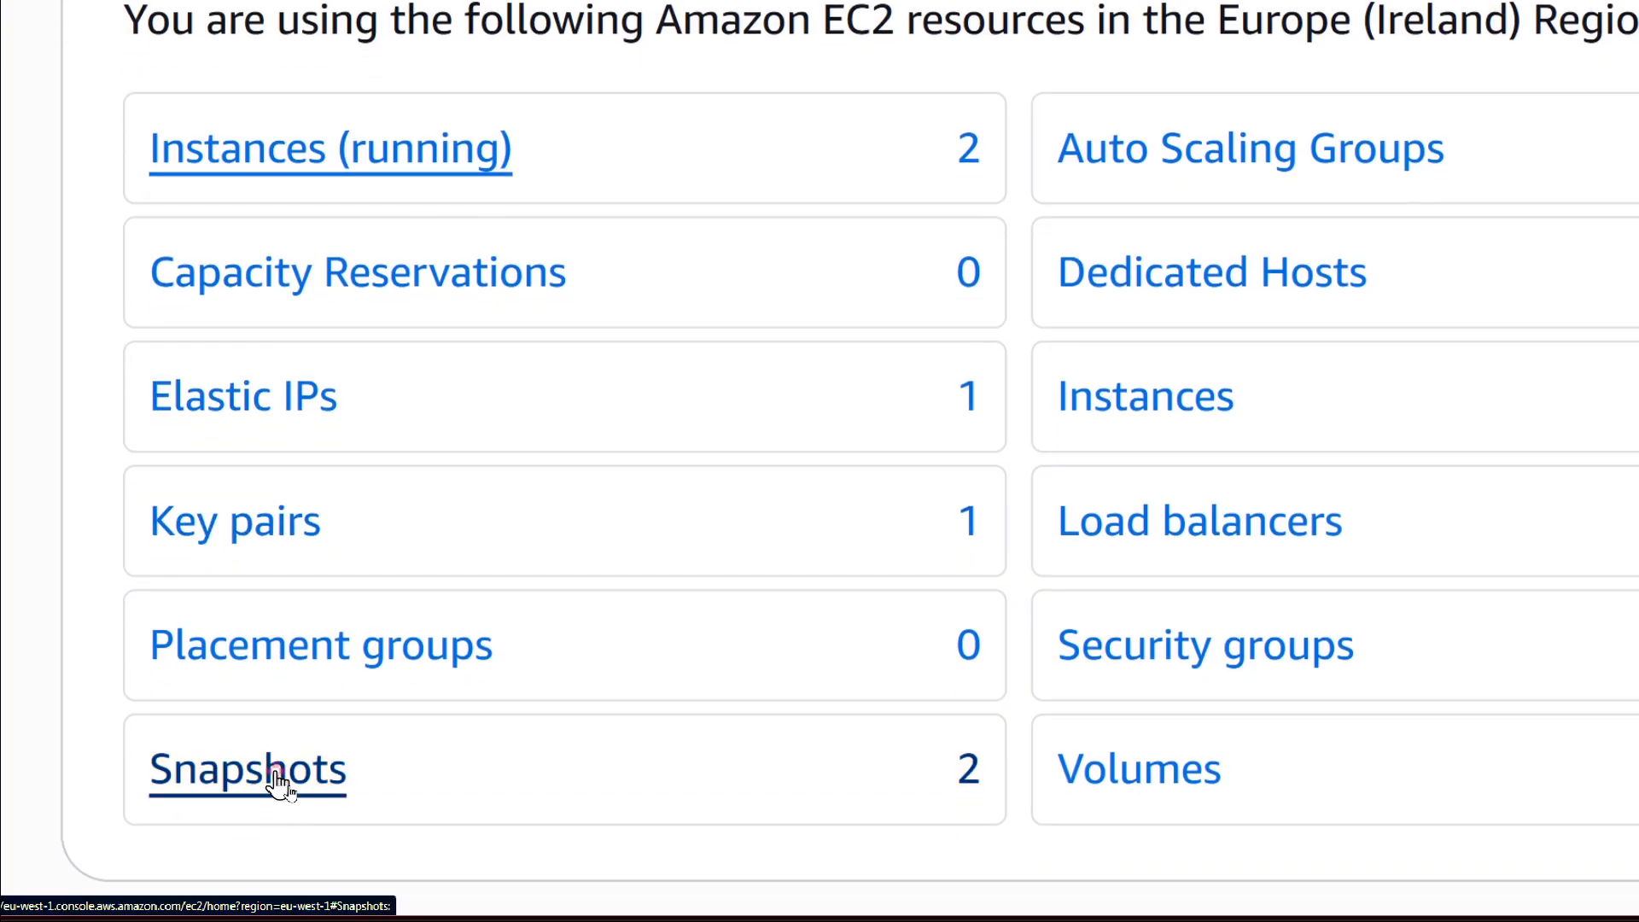
{"action": "right_click", "coordinate": [274, 781]}
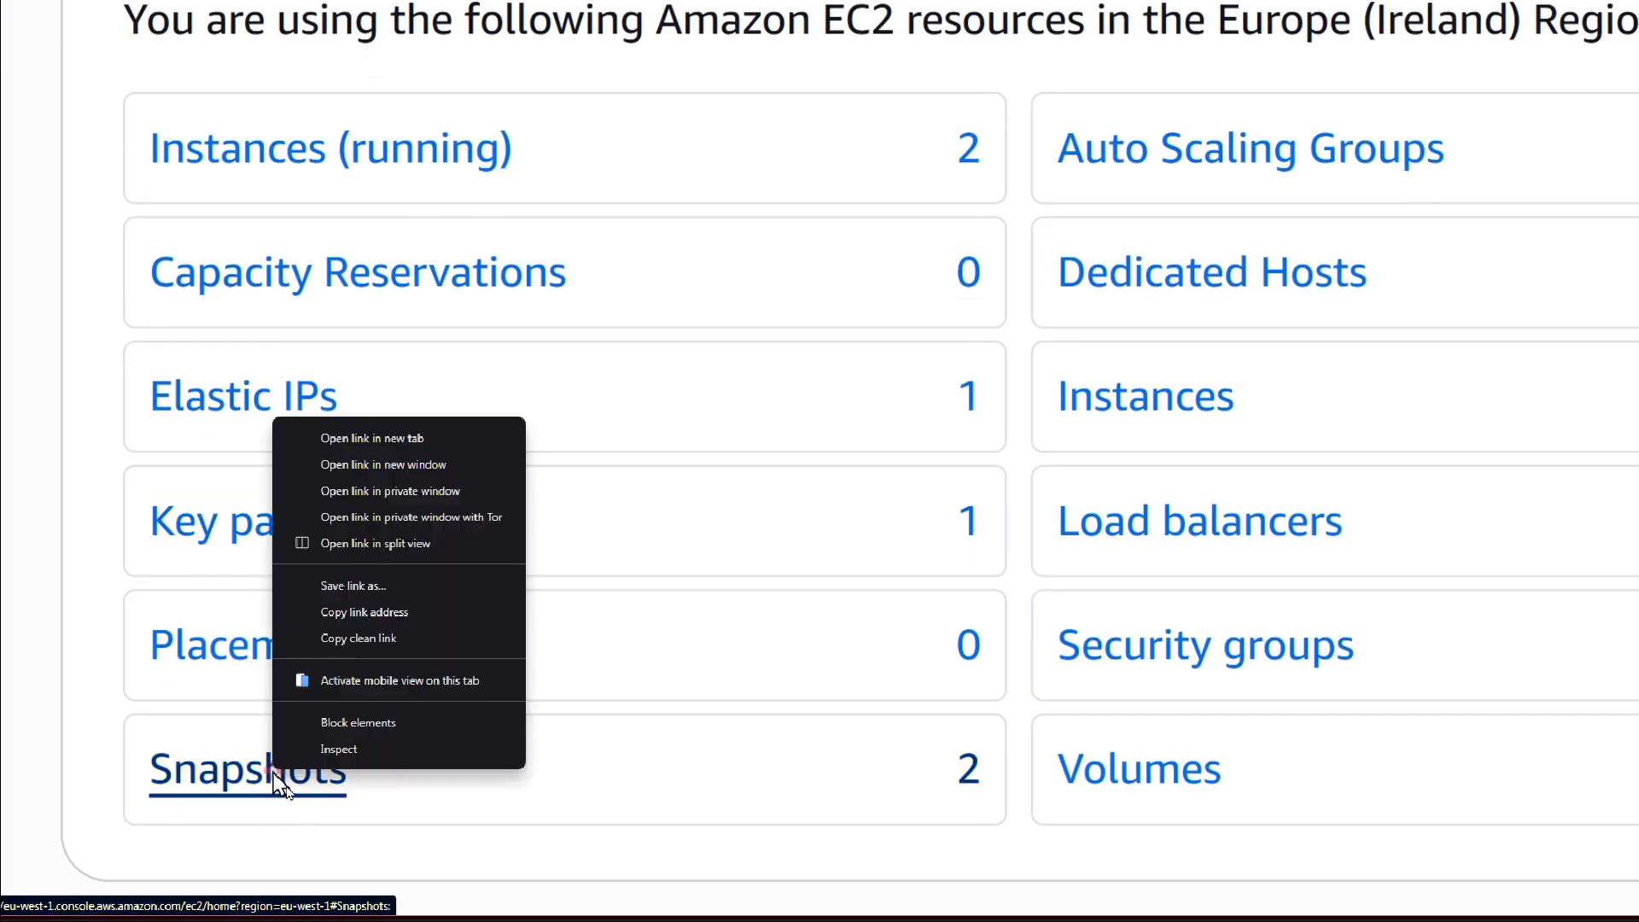
{"action": "left_click", "coordinate": [391, 431]}
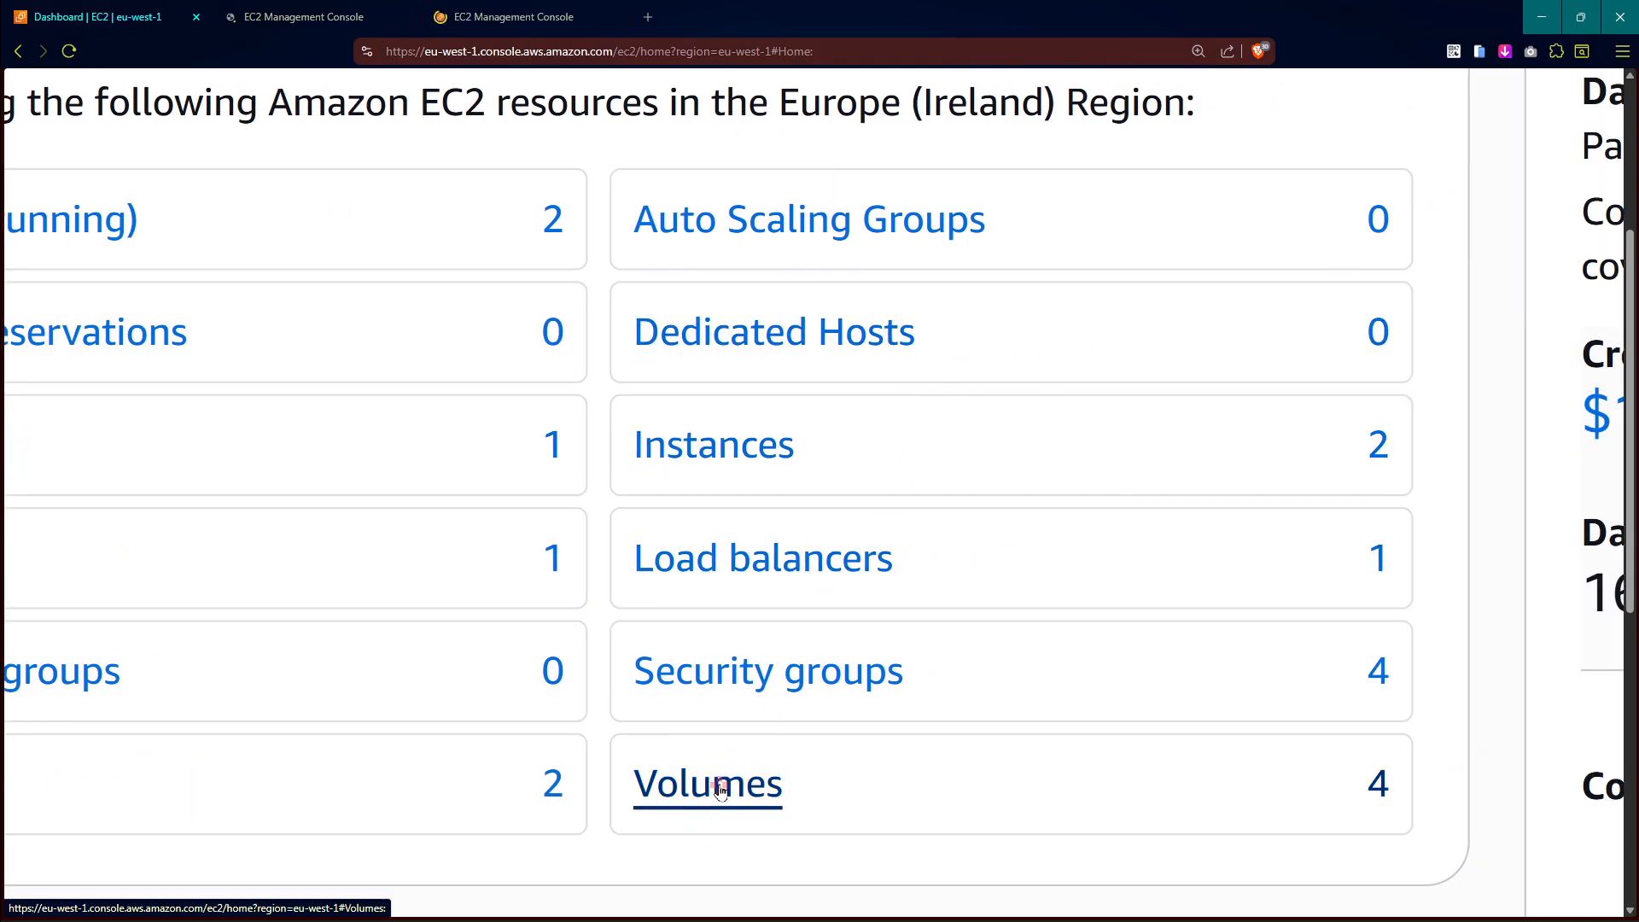
{"action": "right_click", "coordinate": [718, 789]}
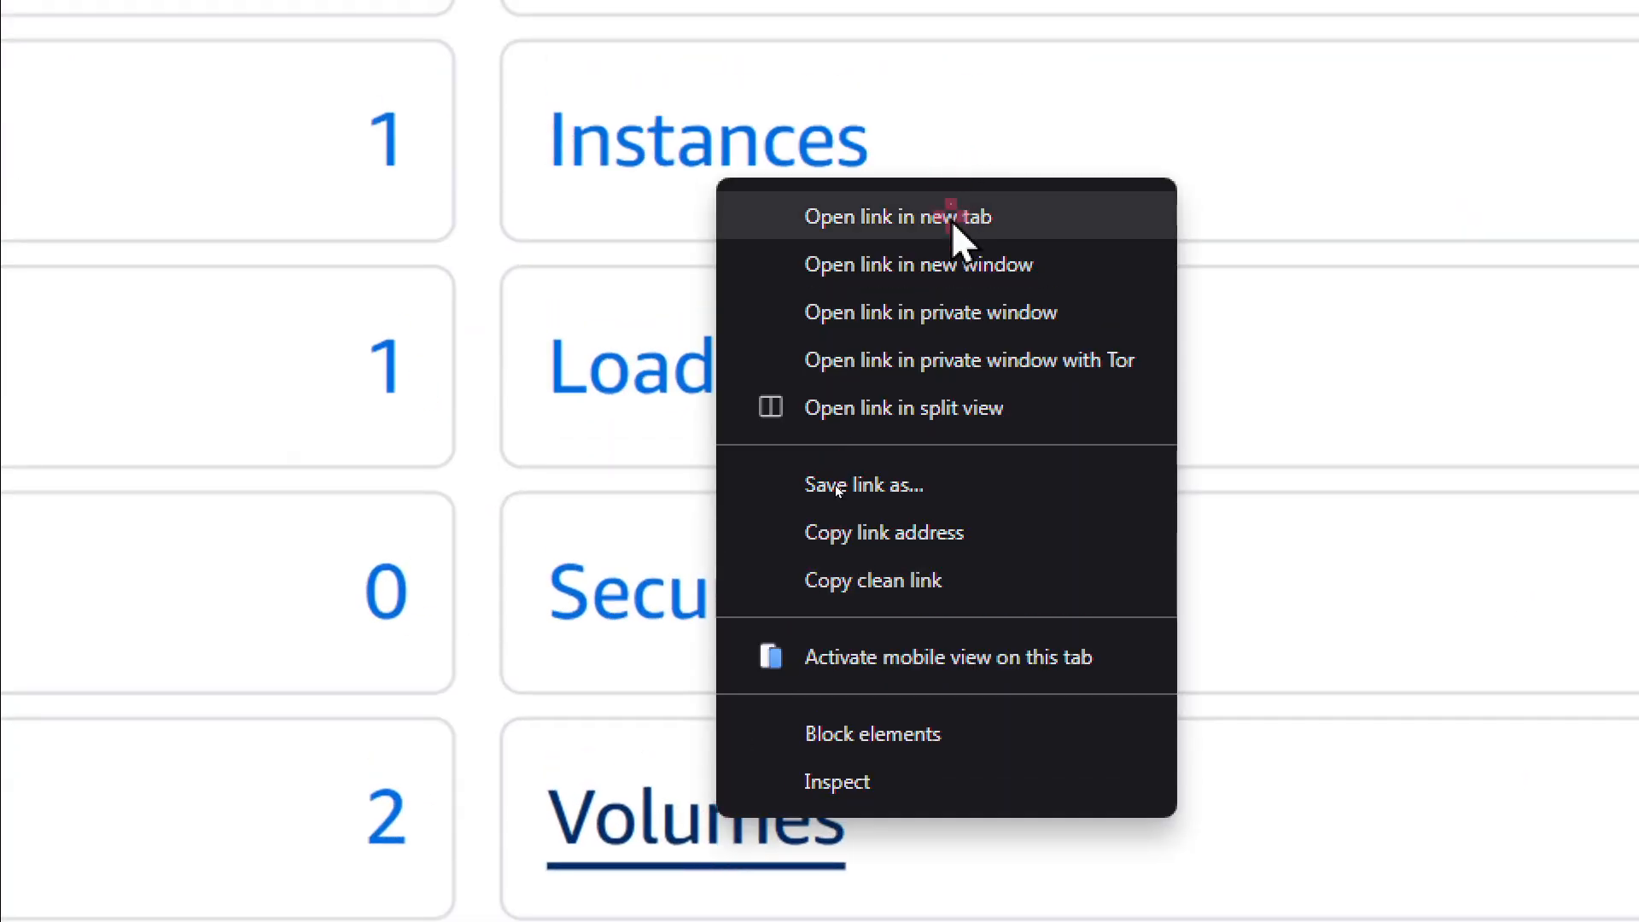
{"action": "left_click", "coordinate": [956, 192]}
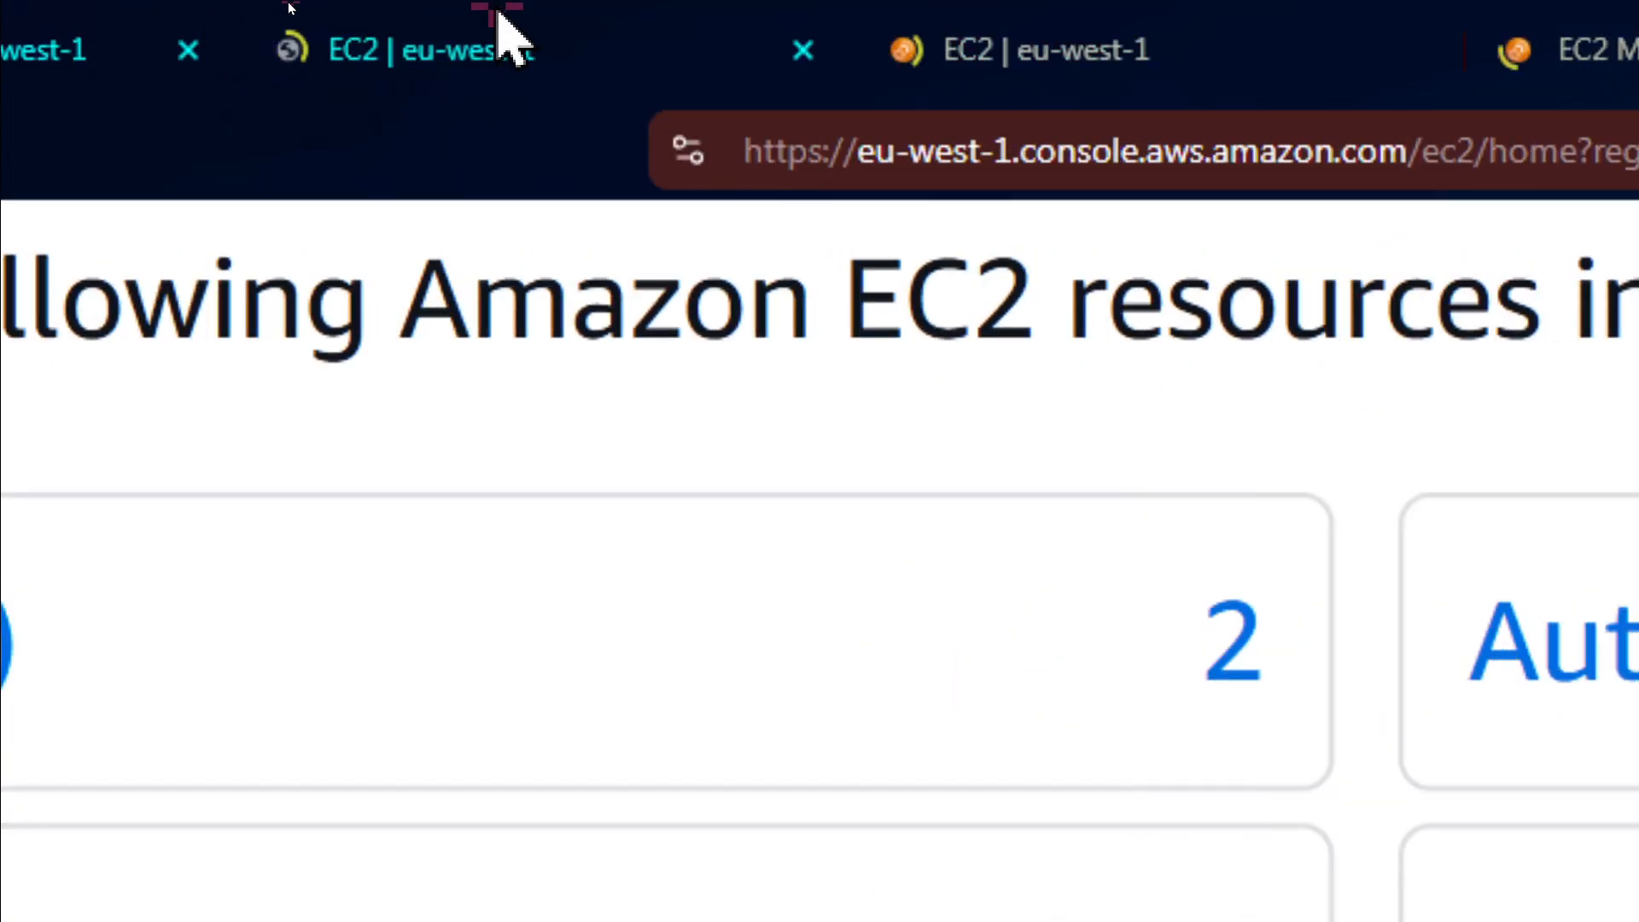
Terminate both running EC2 instances, MyAMIForEC2 and First Instance, without skipping the OS shutdown
{"action": "left_click", "coordinate": [439, 36]}
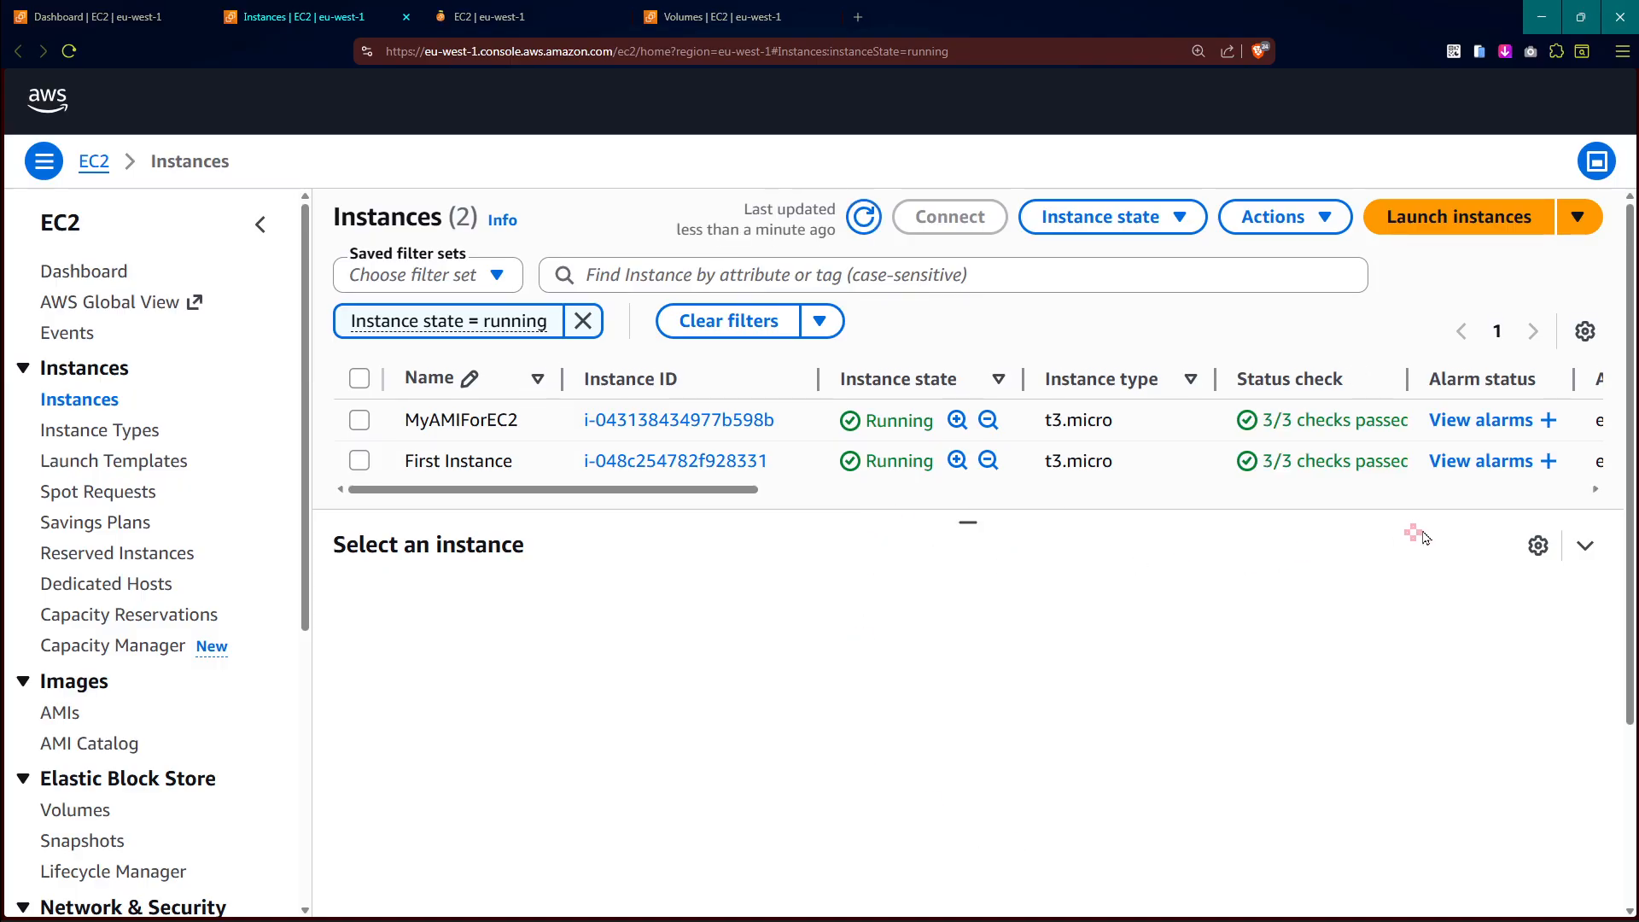
{"action": "left_click", "coordinate": [1588, 545]}
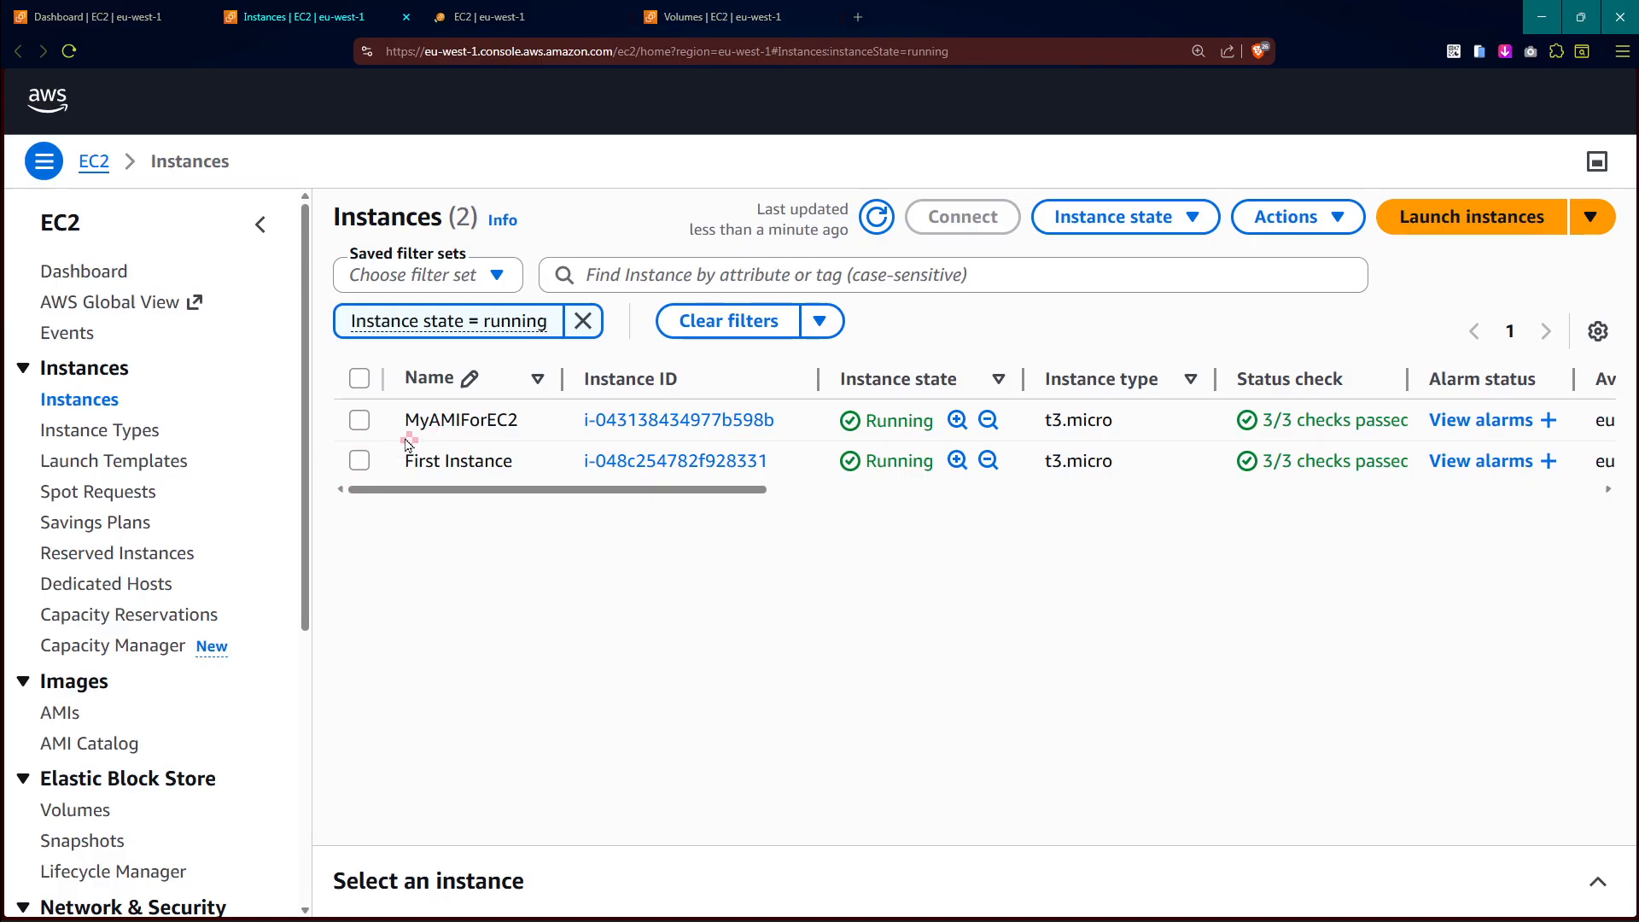
{"action": "left_click", "coordinate": [359, 420]}
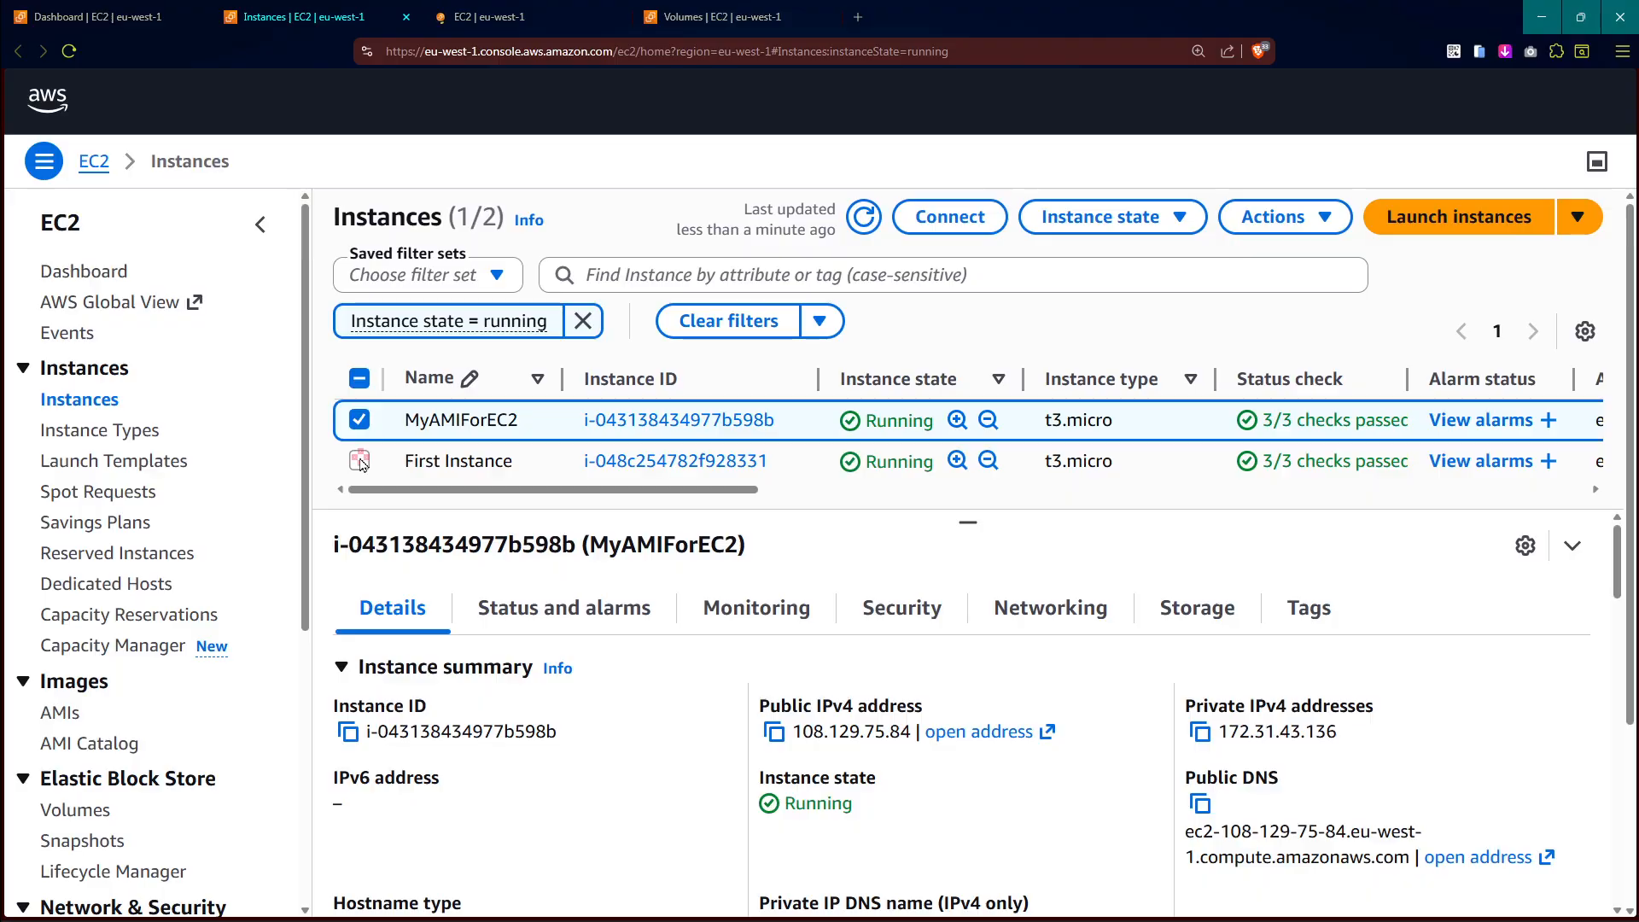
{"action": "left_click", "coordinate": [412, 462]}
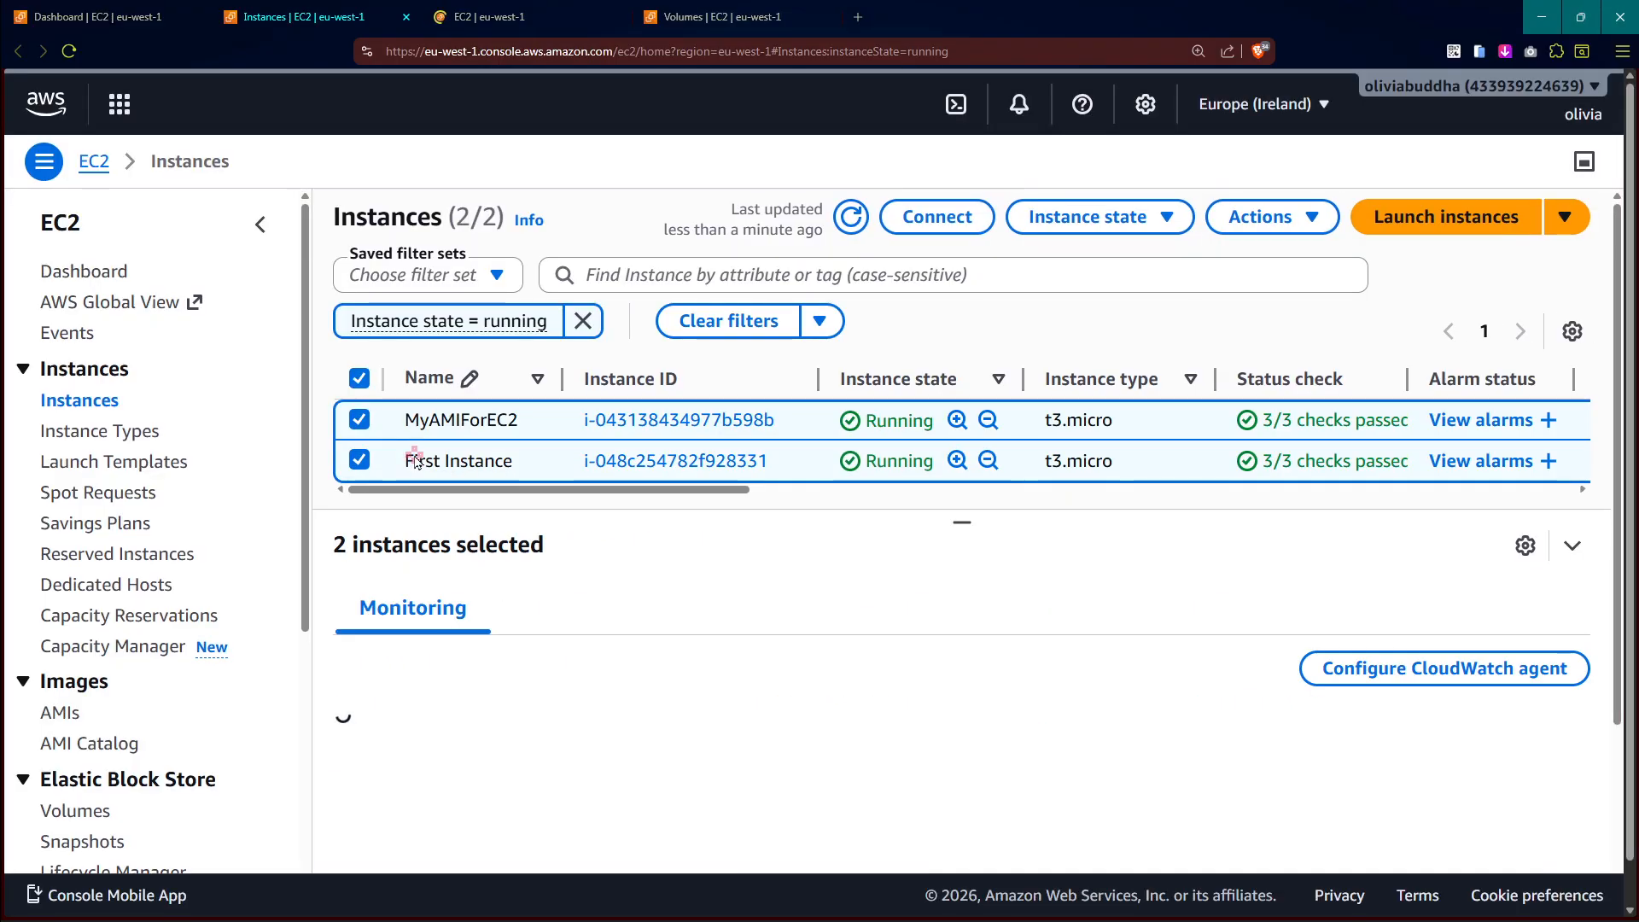
{"action": "left_click", "coordinate": [1144, 227]}
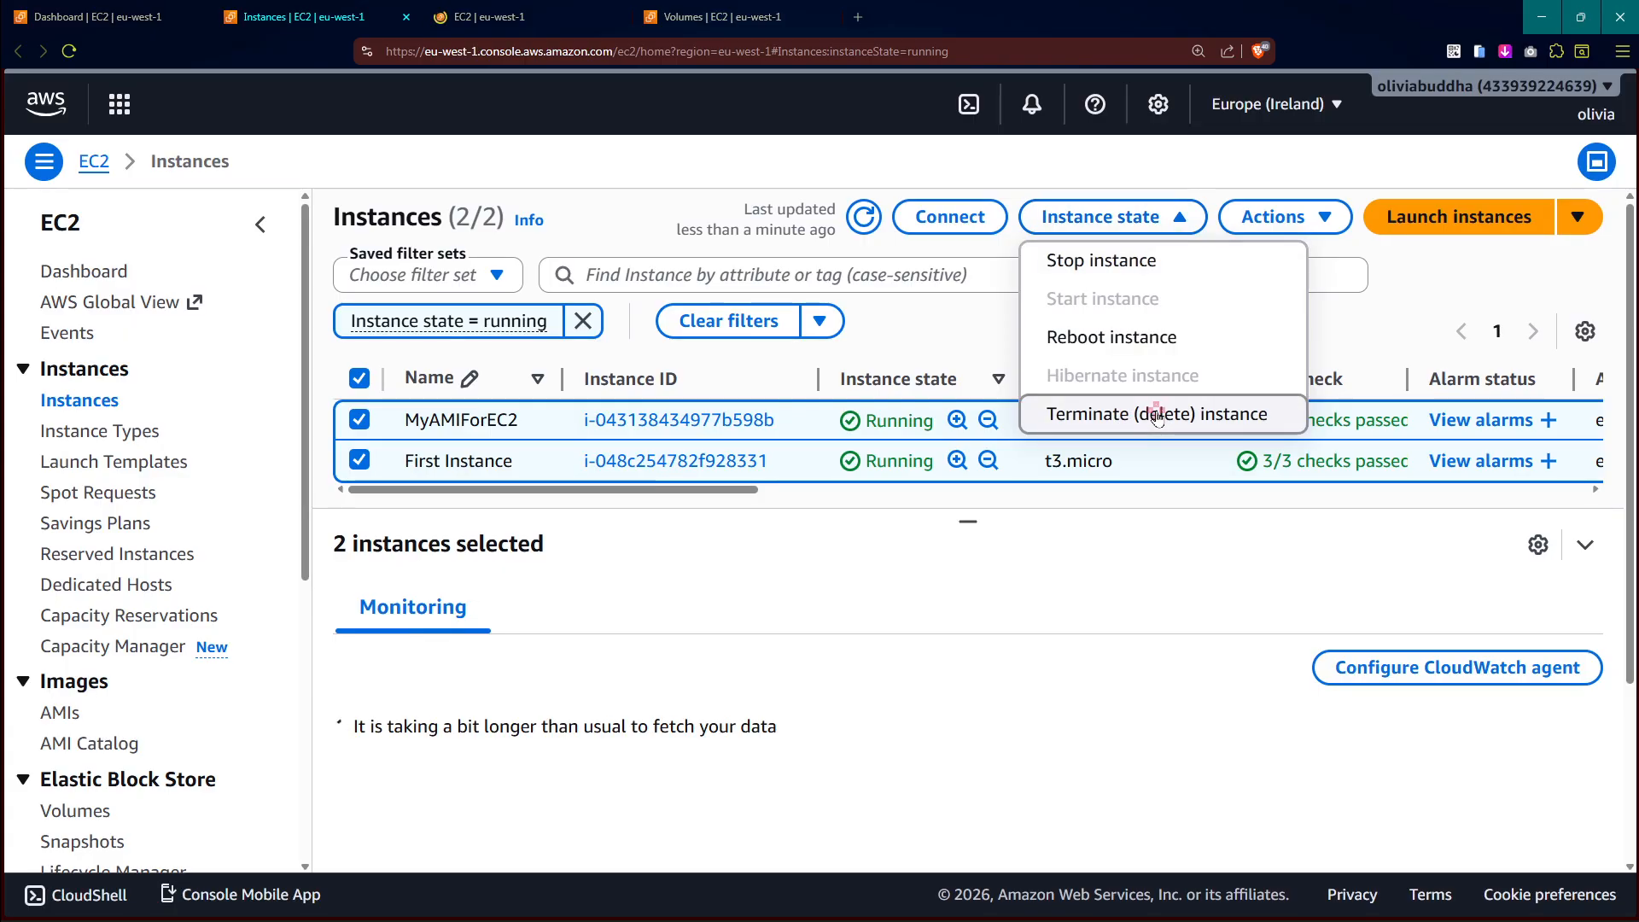
{"action": "left_click", "coordinate": [1157, 415]}
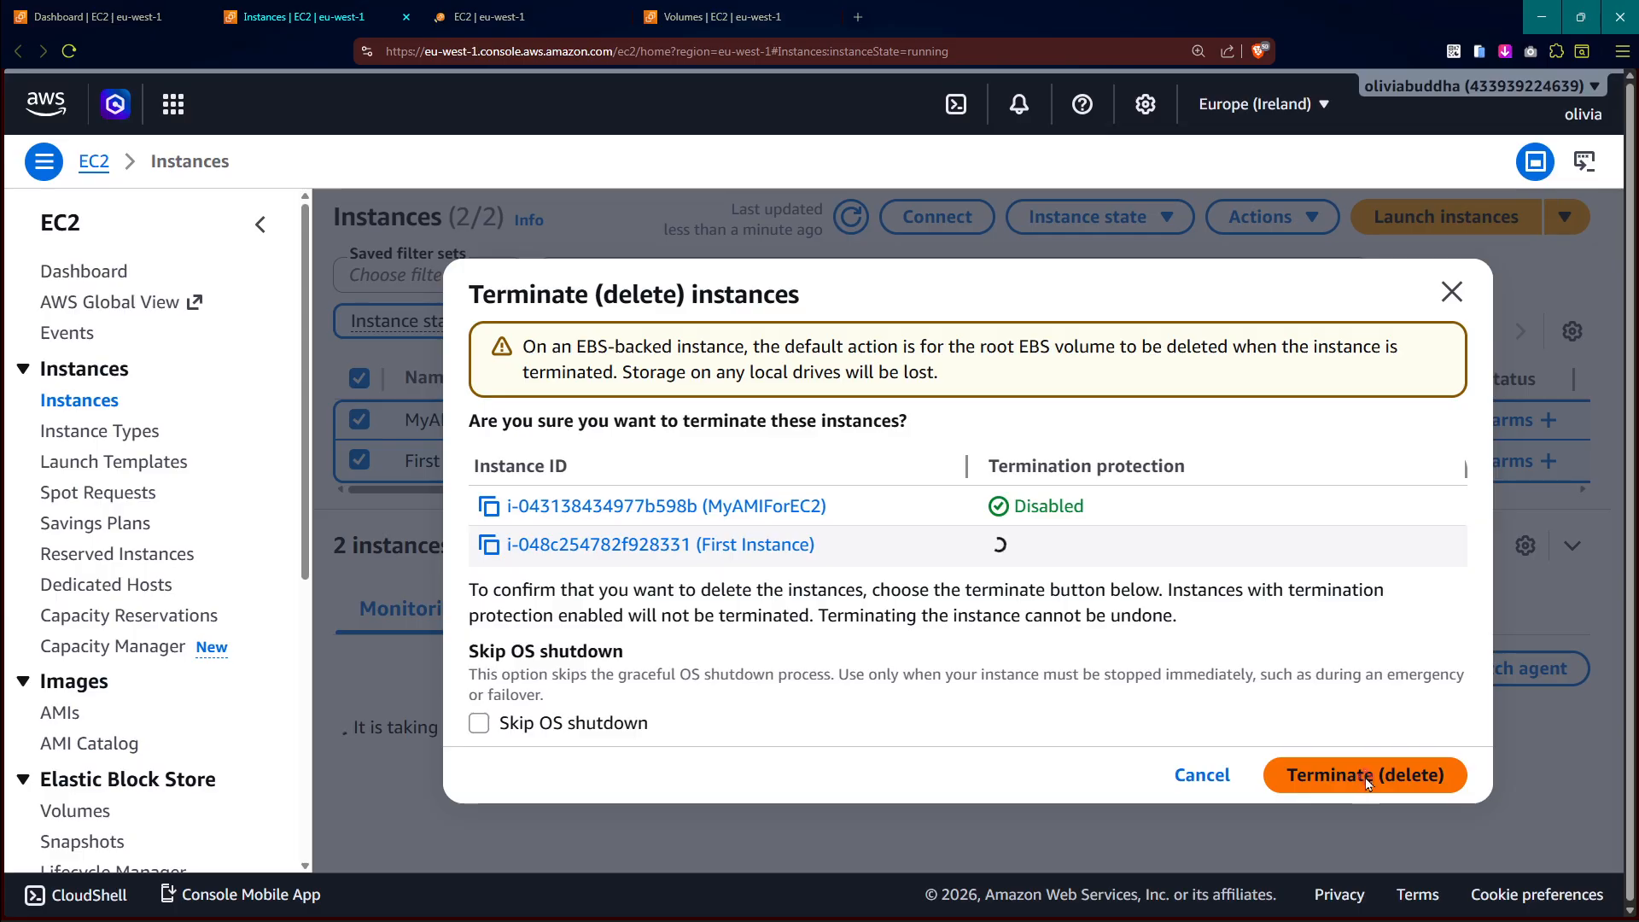
{"action": "left_click", "coordinate": [1367, 780]}
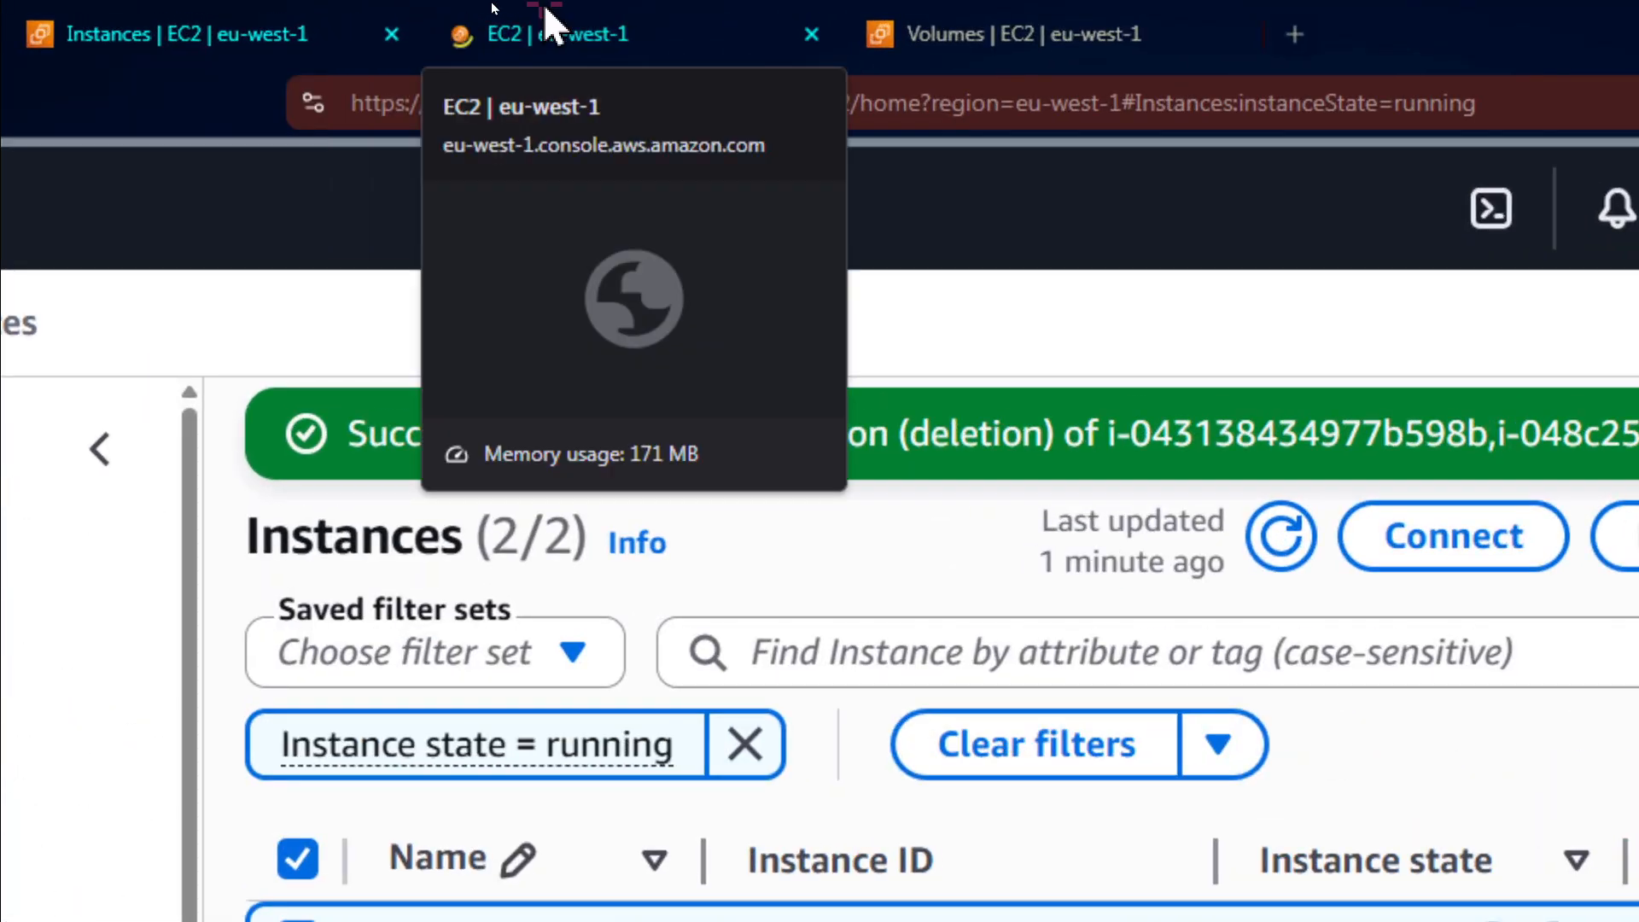
Request deletion of the snapshots Sample SnapShot and AMICreatedFromEC2 together, confirming with the word "delete"
{"action": "left_click", "coordinate": [551, 10]}
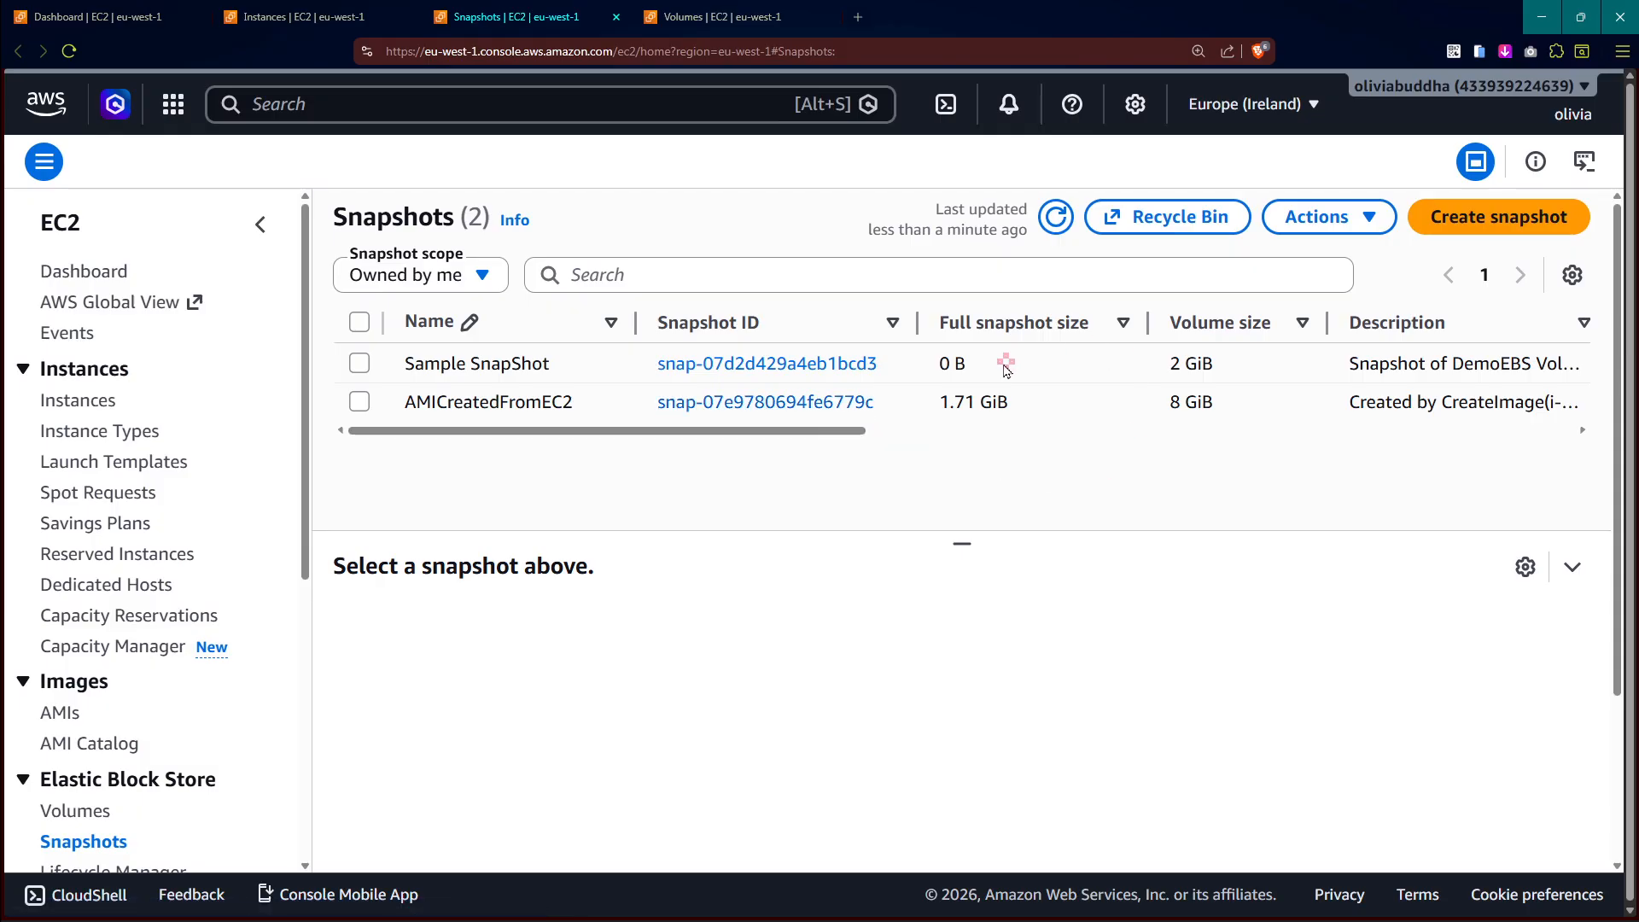
{"action": "left_click", "coordinate": [1568, 569]}
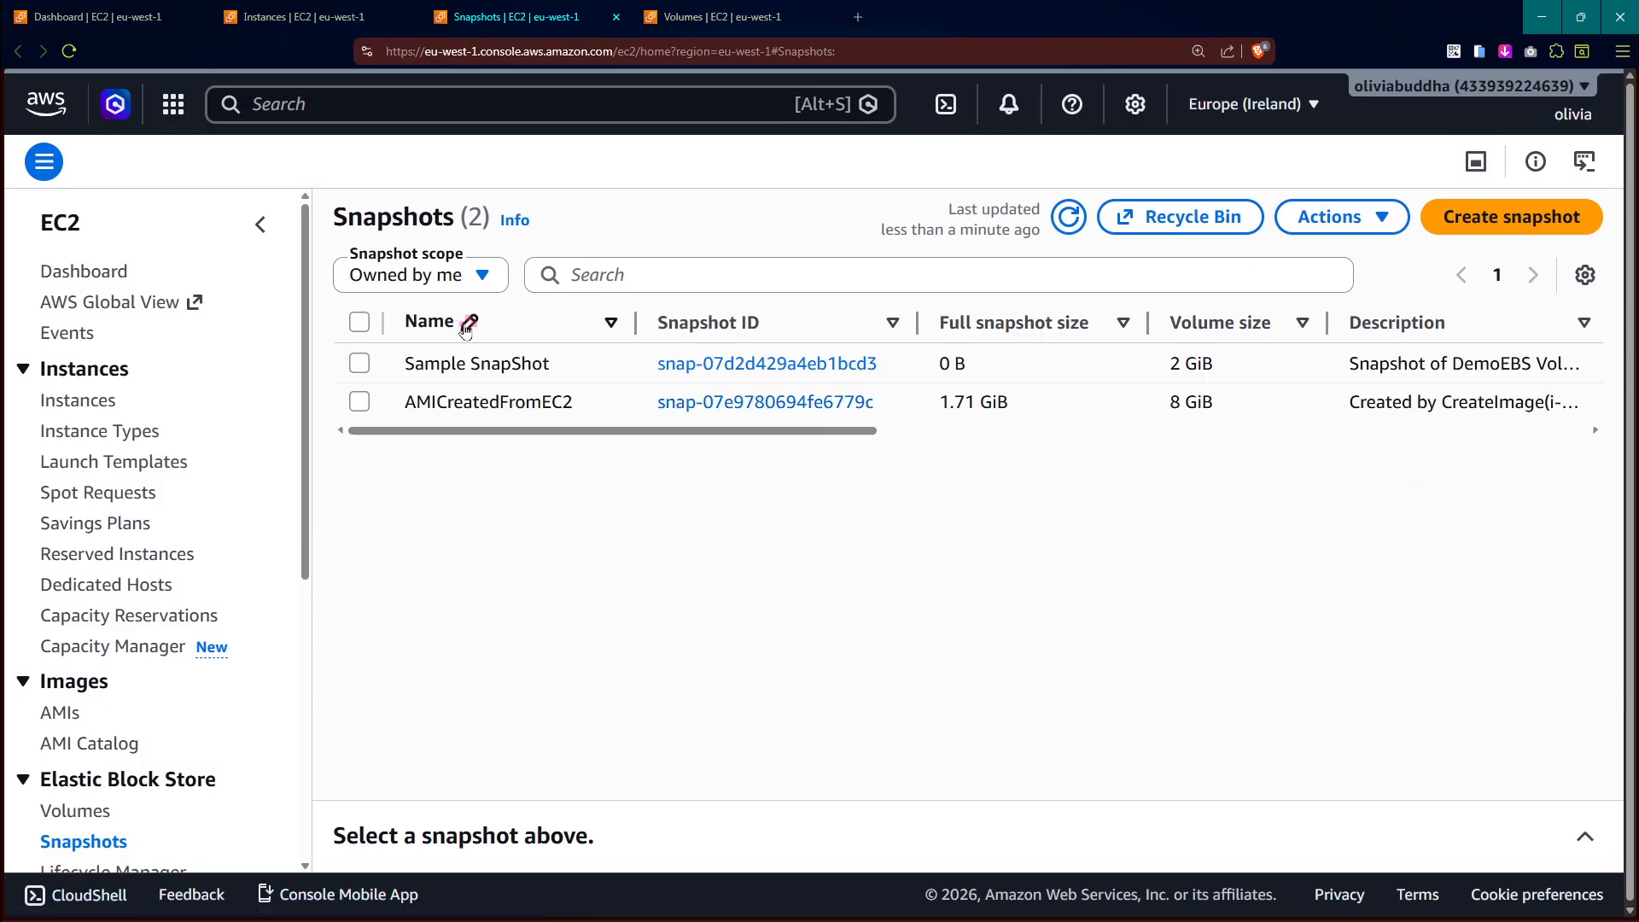
{"action": "left_click", "coordinate": [359, 362]}
{"action": "left_click", "coordinate": [359, 402]}
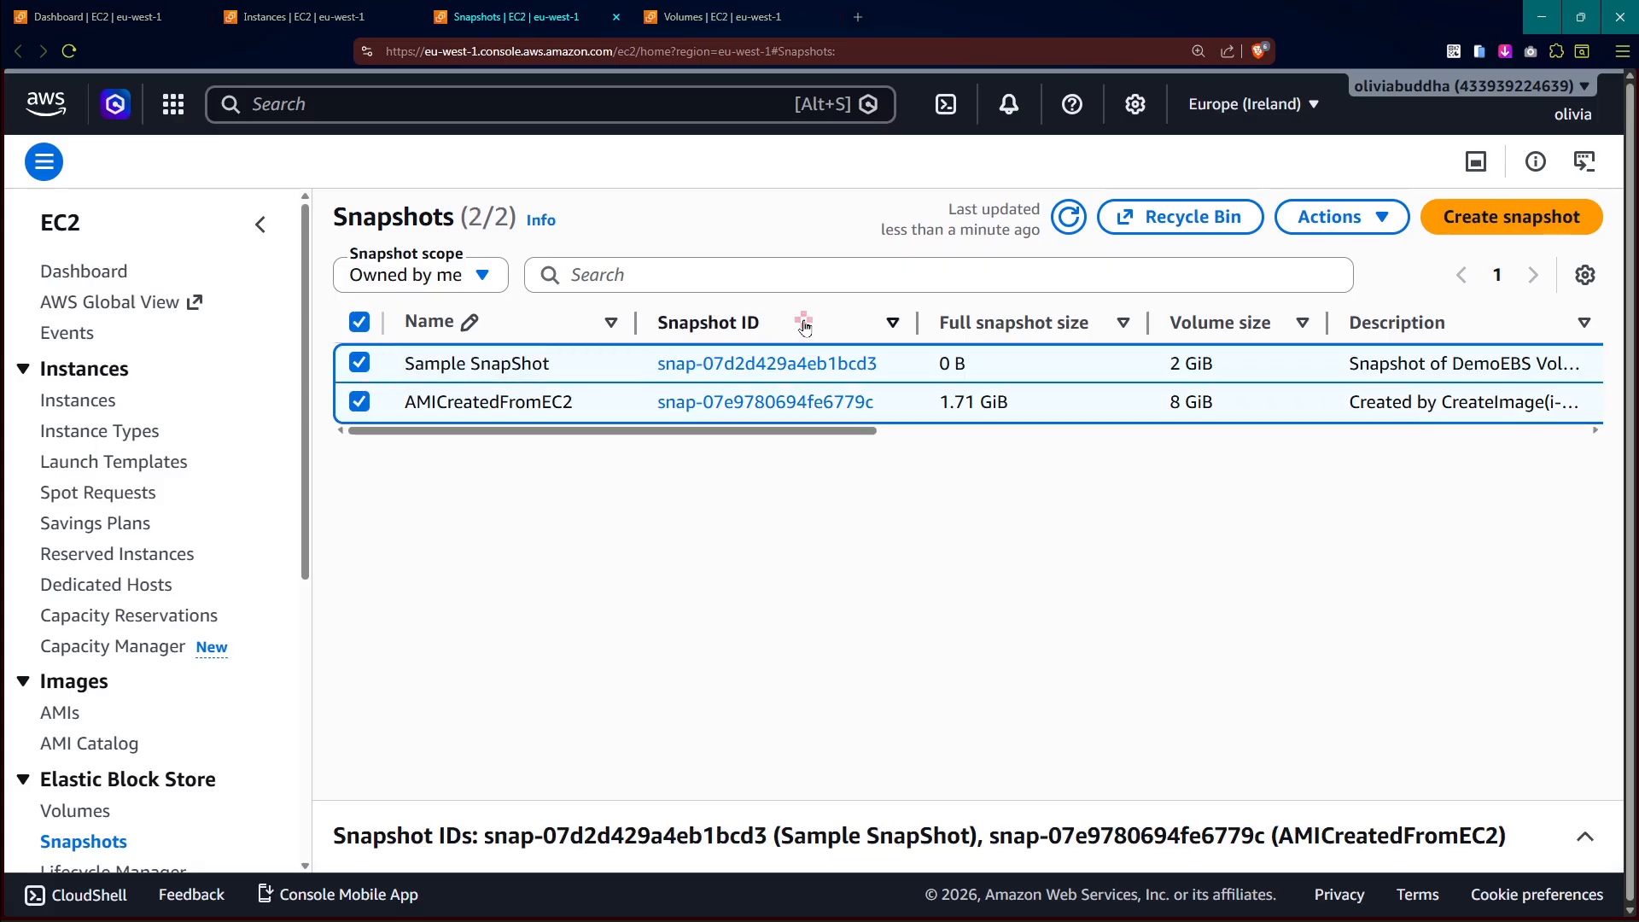
{"action": "left_click", "coordinate": [1357, 217]}
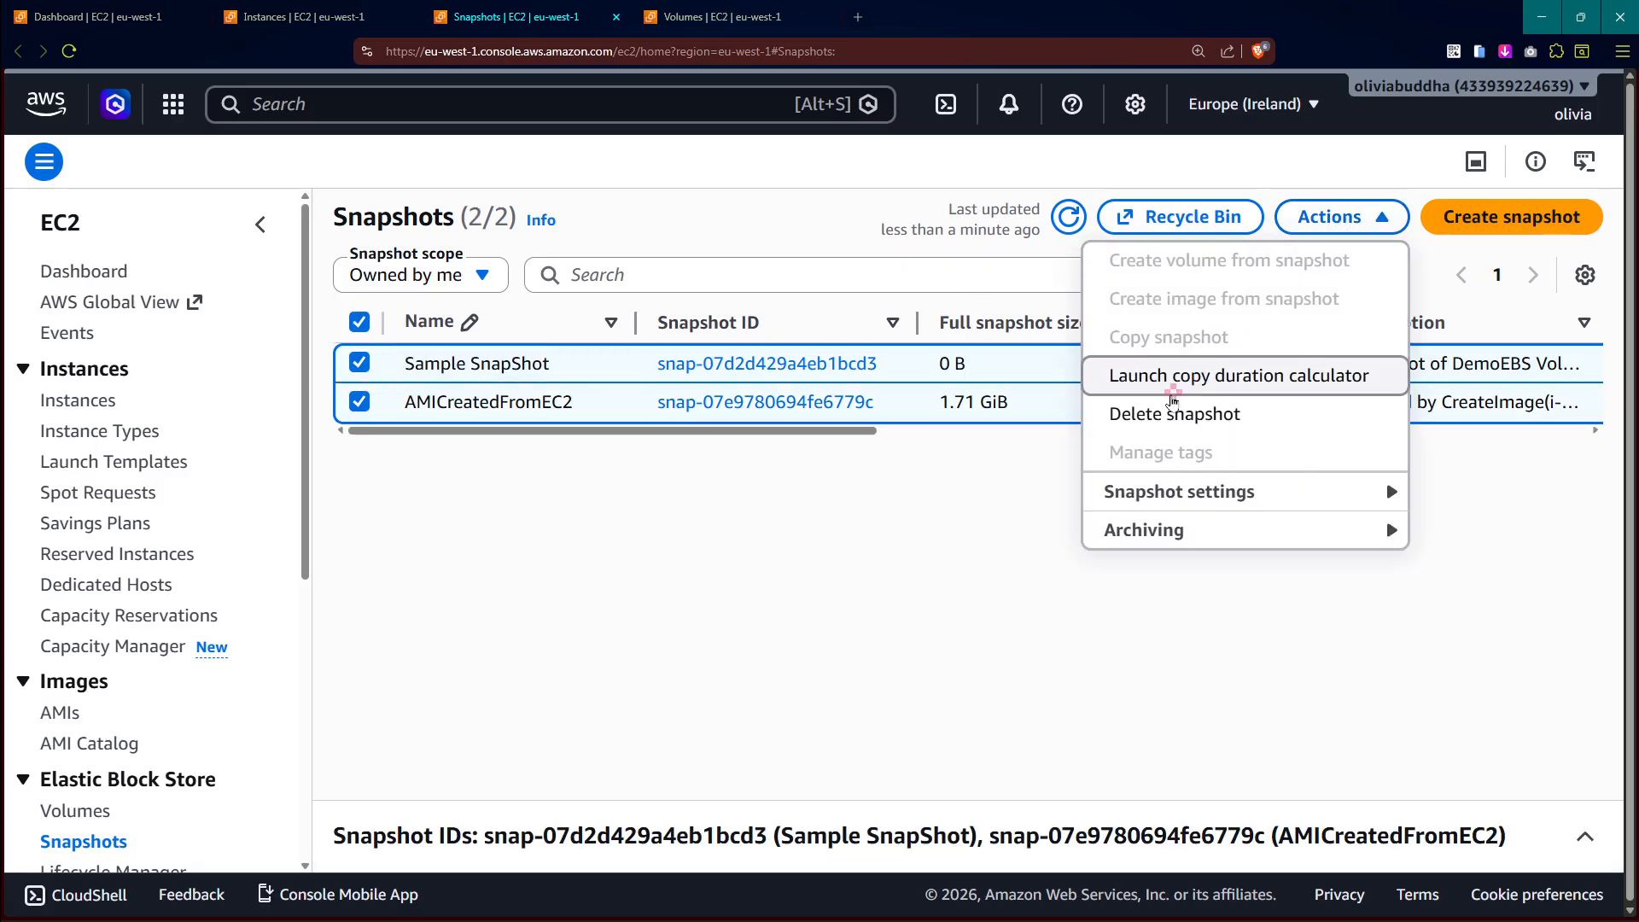
{"action": "left_click", "coordinate": [1210, 414]}
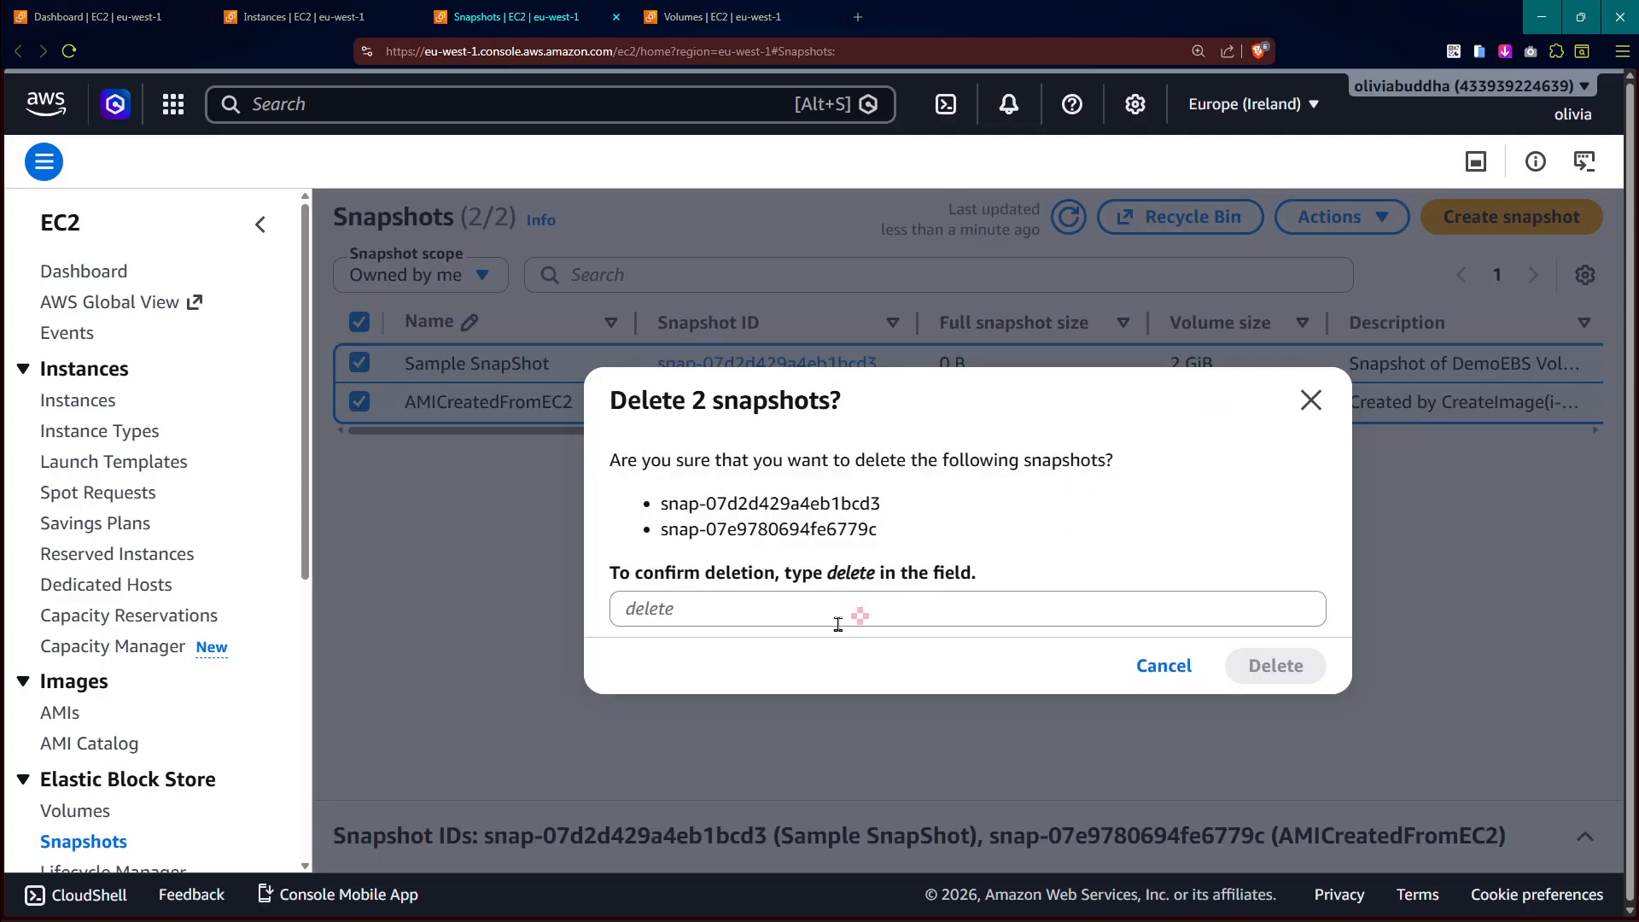
{"action": "left_click", "coordinate": [815, 608]}
{"action": "type", "text": "delete"}
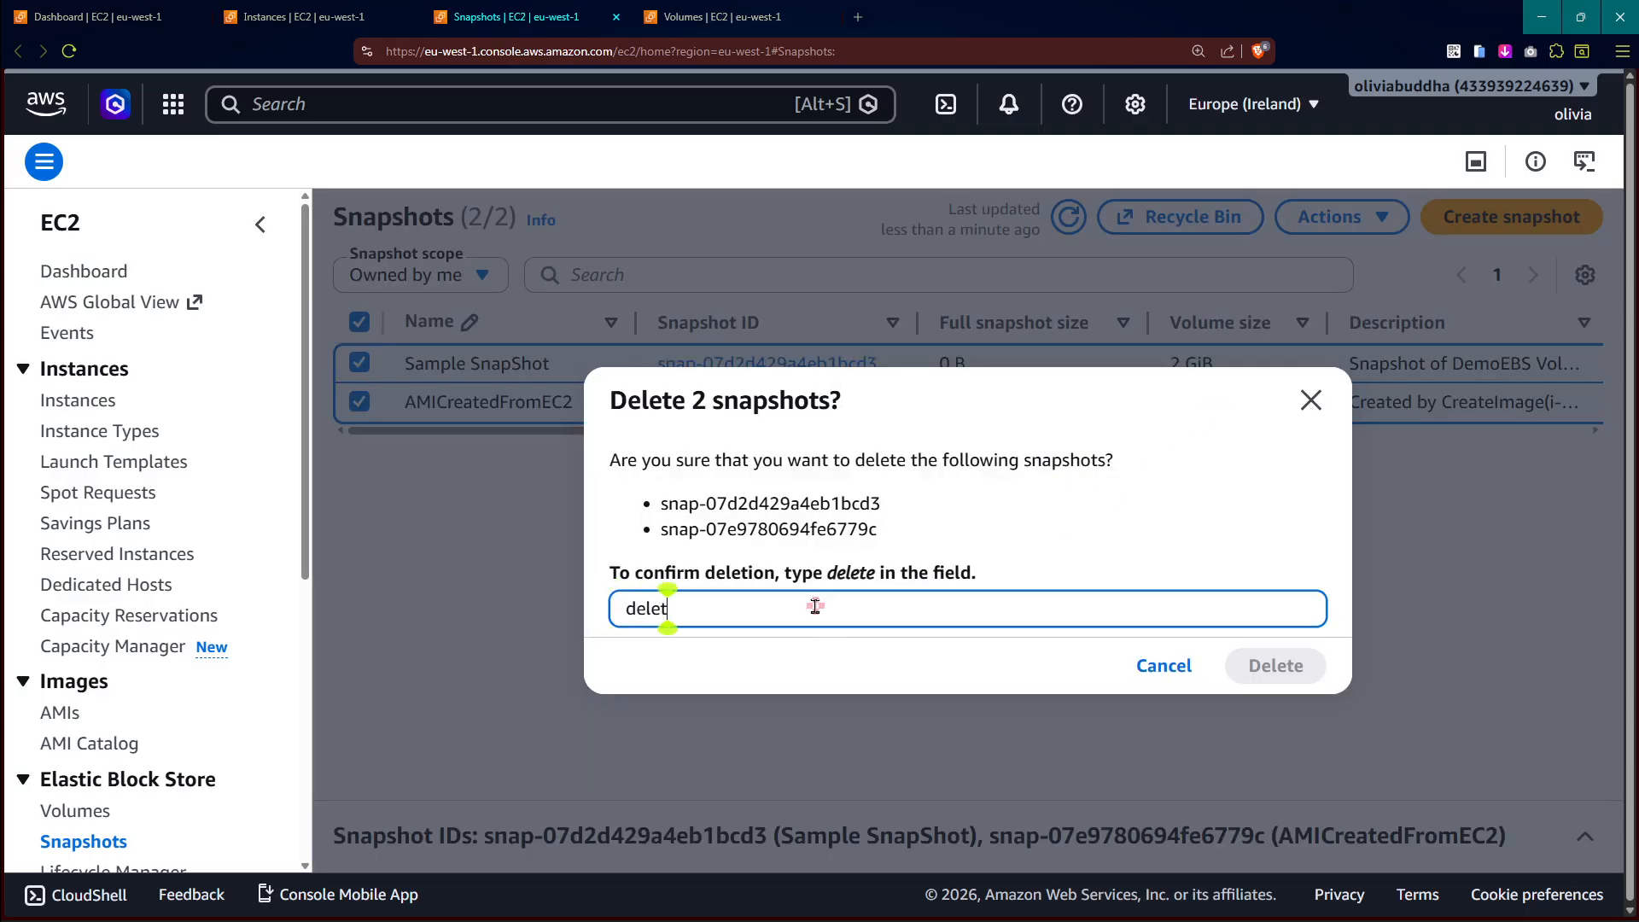
{"action": "key", "text": "Return"}
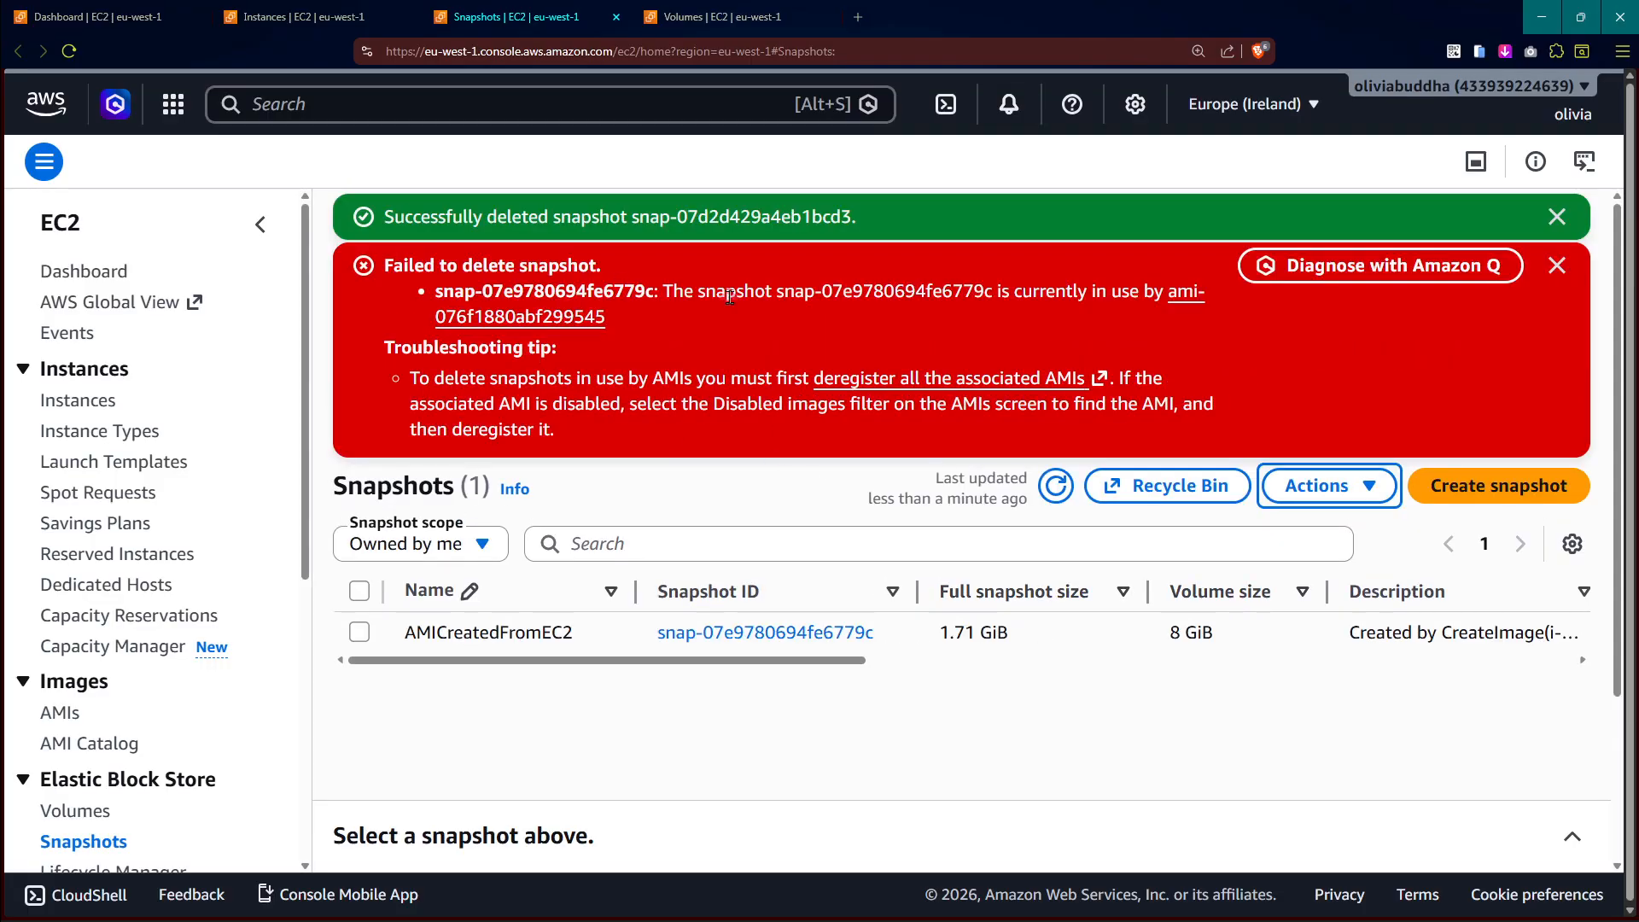
Read the deletion error for the AMICreatedFromEC2 snapshot to find what is blocking its removal
{"action": "scroll", "coordinate": [947, 295], "scroll_direction": "up", "scroll_amount": 3}
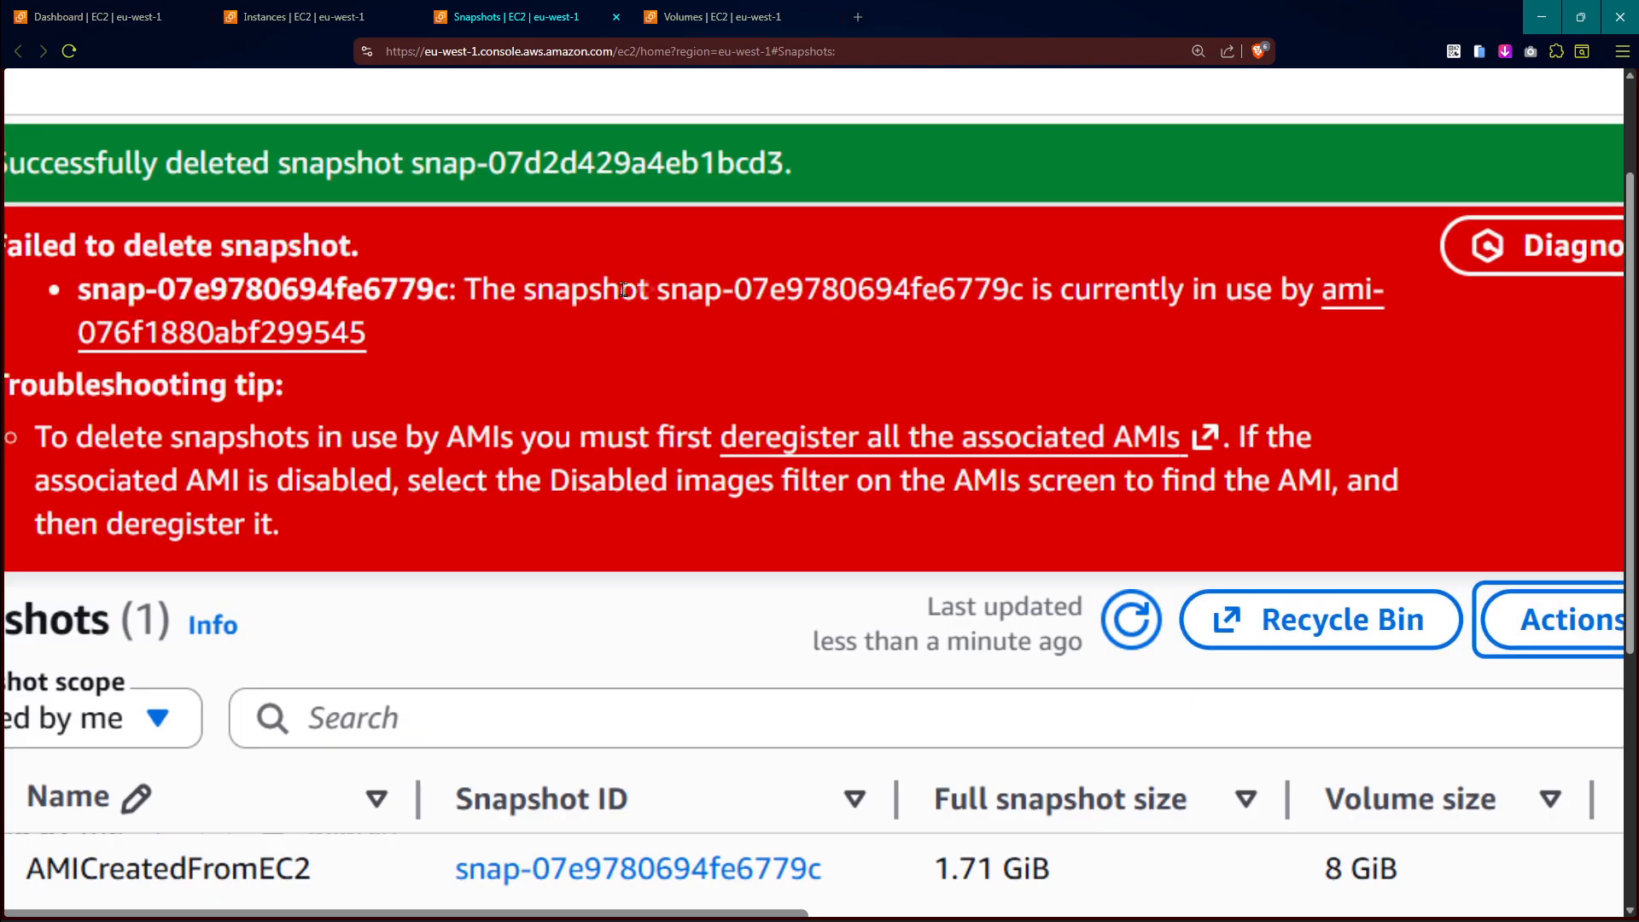
{"action": "left_click_drag", "start_coordinate": [474, 290], "coordinate": [739, 291]}
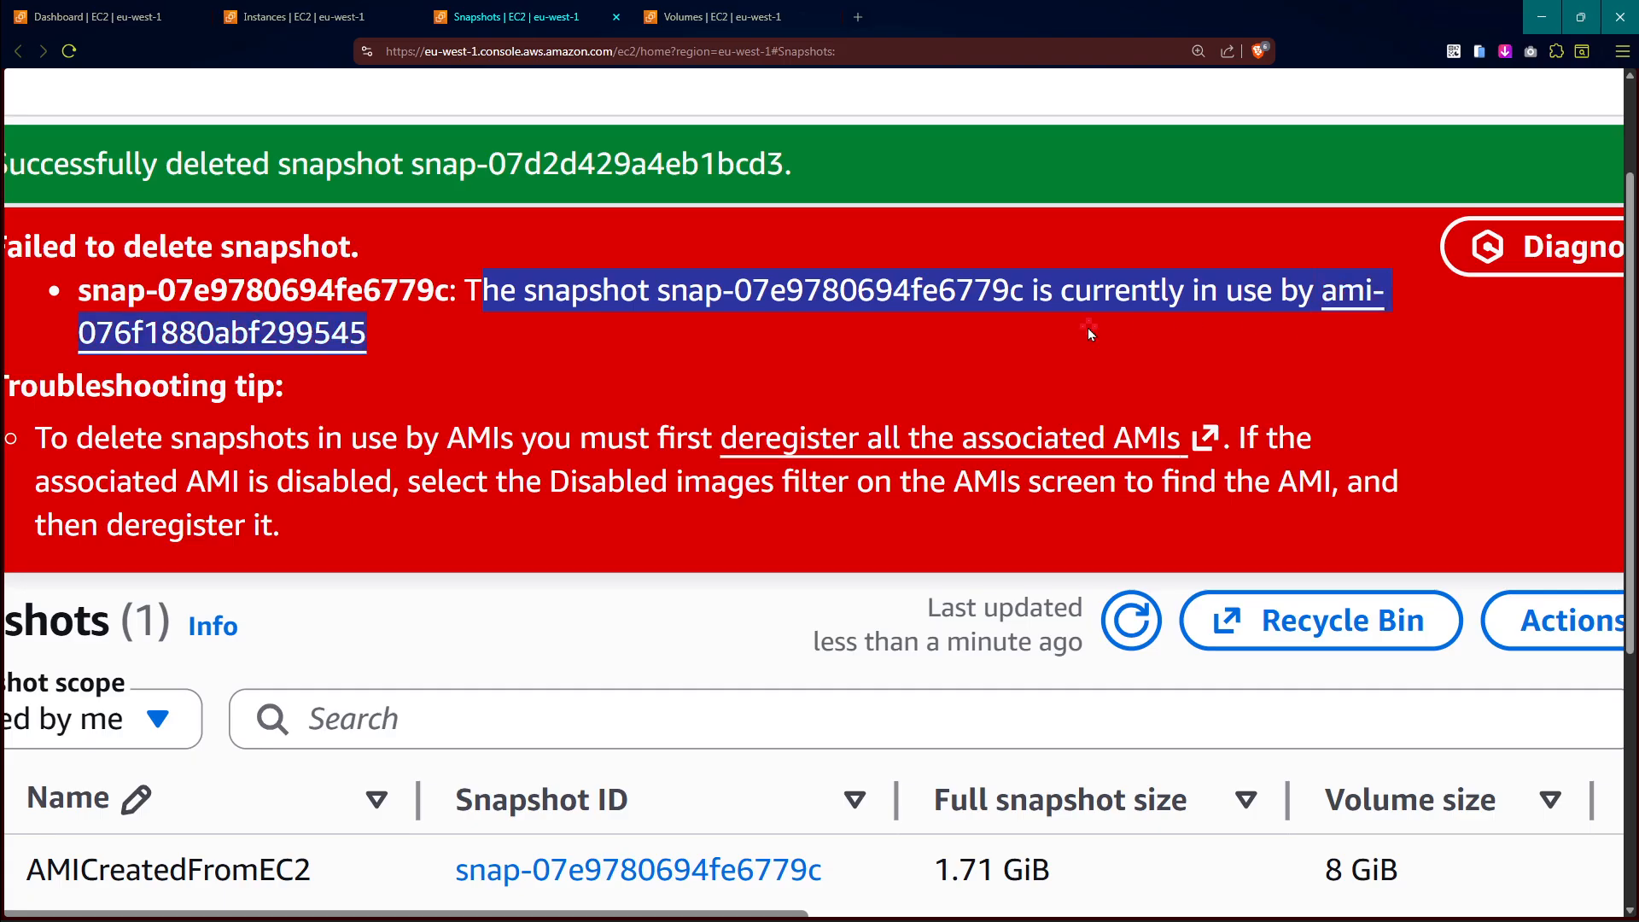
{"action": "left_click", "coordinate": [1197, 329]}
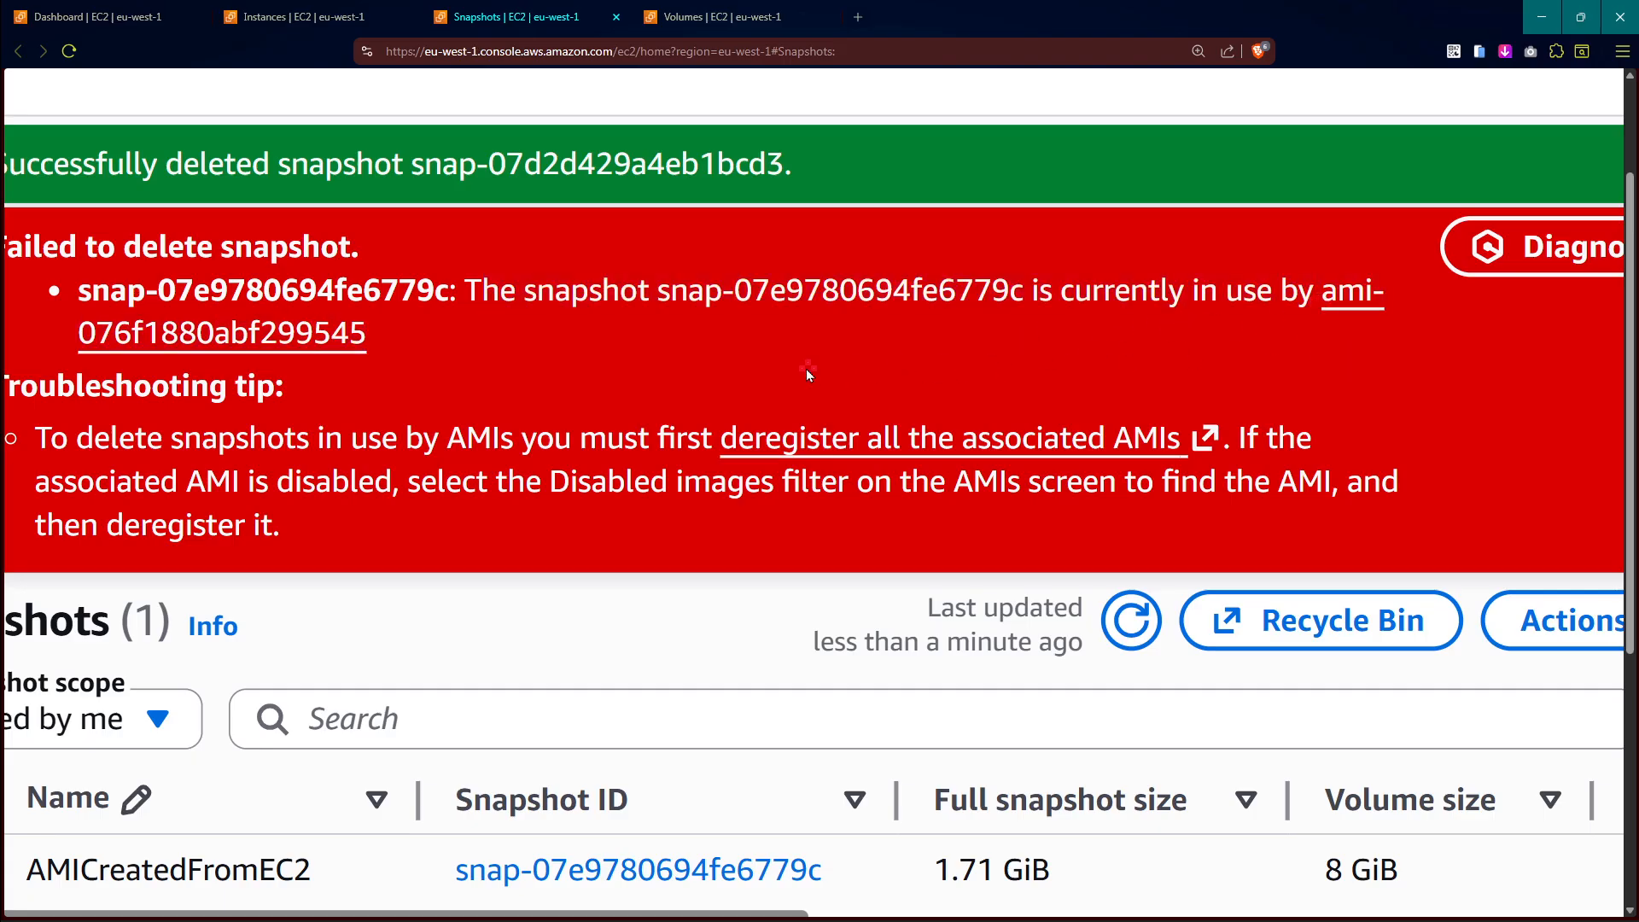
Deregister the AMI AMICreatedFromEC2 from the owned images, leaving the deletion of associated snapshots unselected
{"action": "scroll", "coordinate": [806, 369], "scroll_direction": "down", "scroll_amount": 3}
{"action": "scroll", "coordinate": [48, 762], "scroll_direction": "down", "scroll_amount": 1}
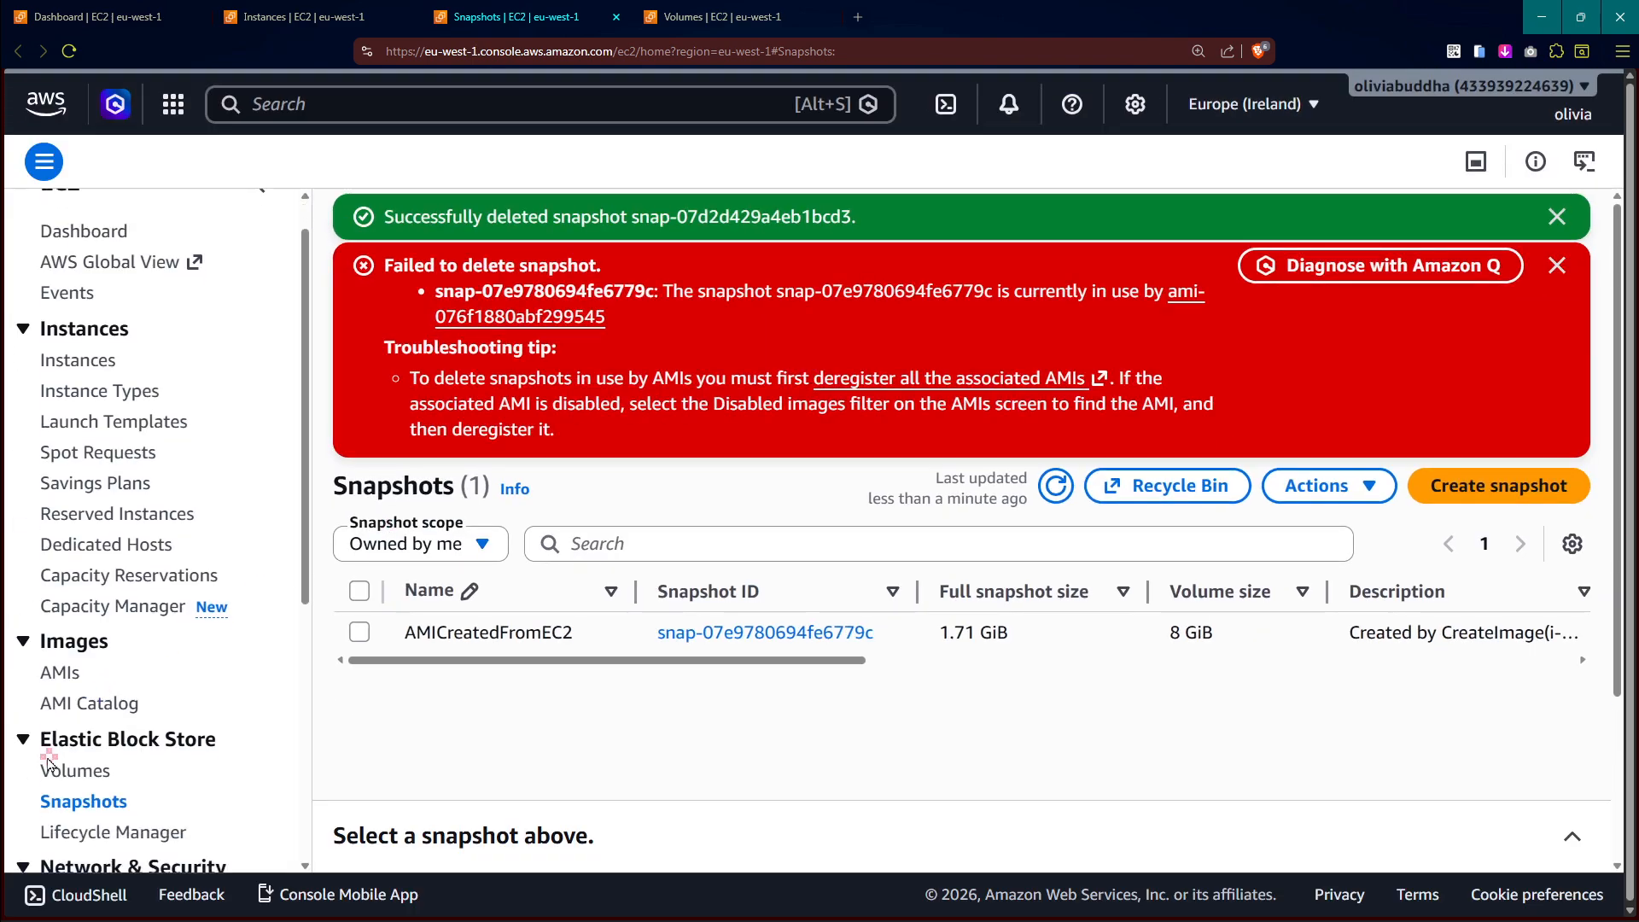
{"action": "scroll", "coordinate": [29, 649], "scroll_direction": "up", "scroll_amount": 5}
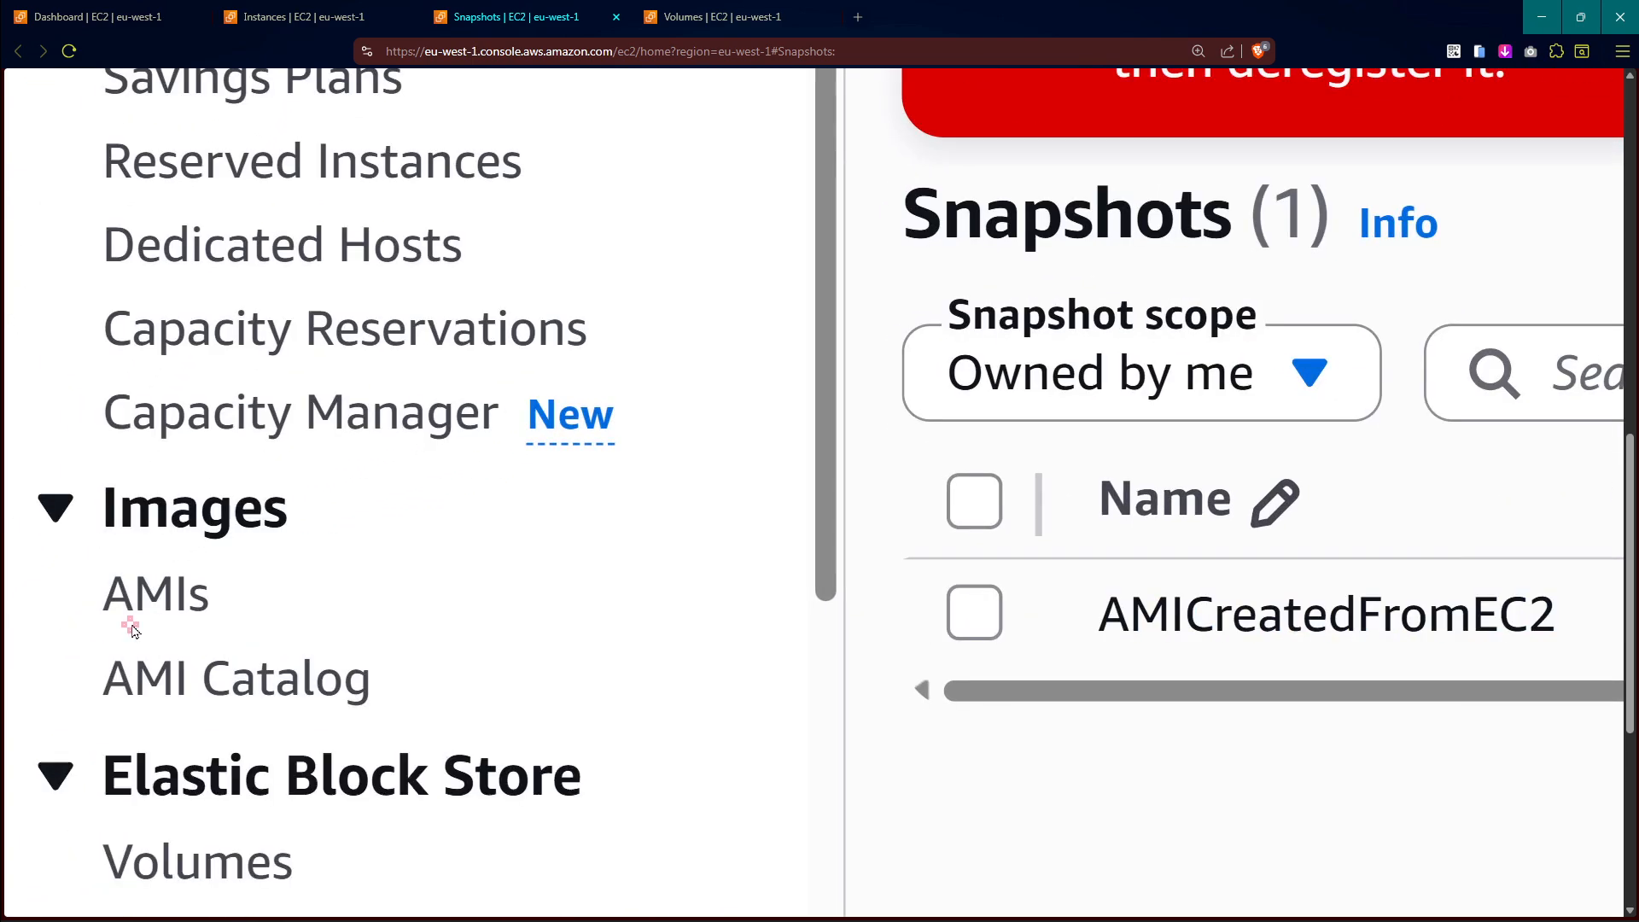
{"action": "left_click", "coordinate": [201, 597]}
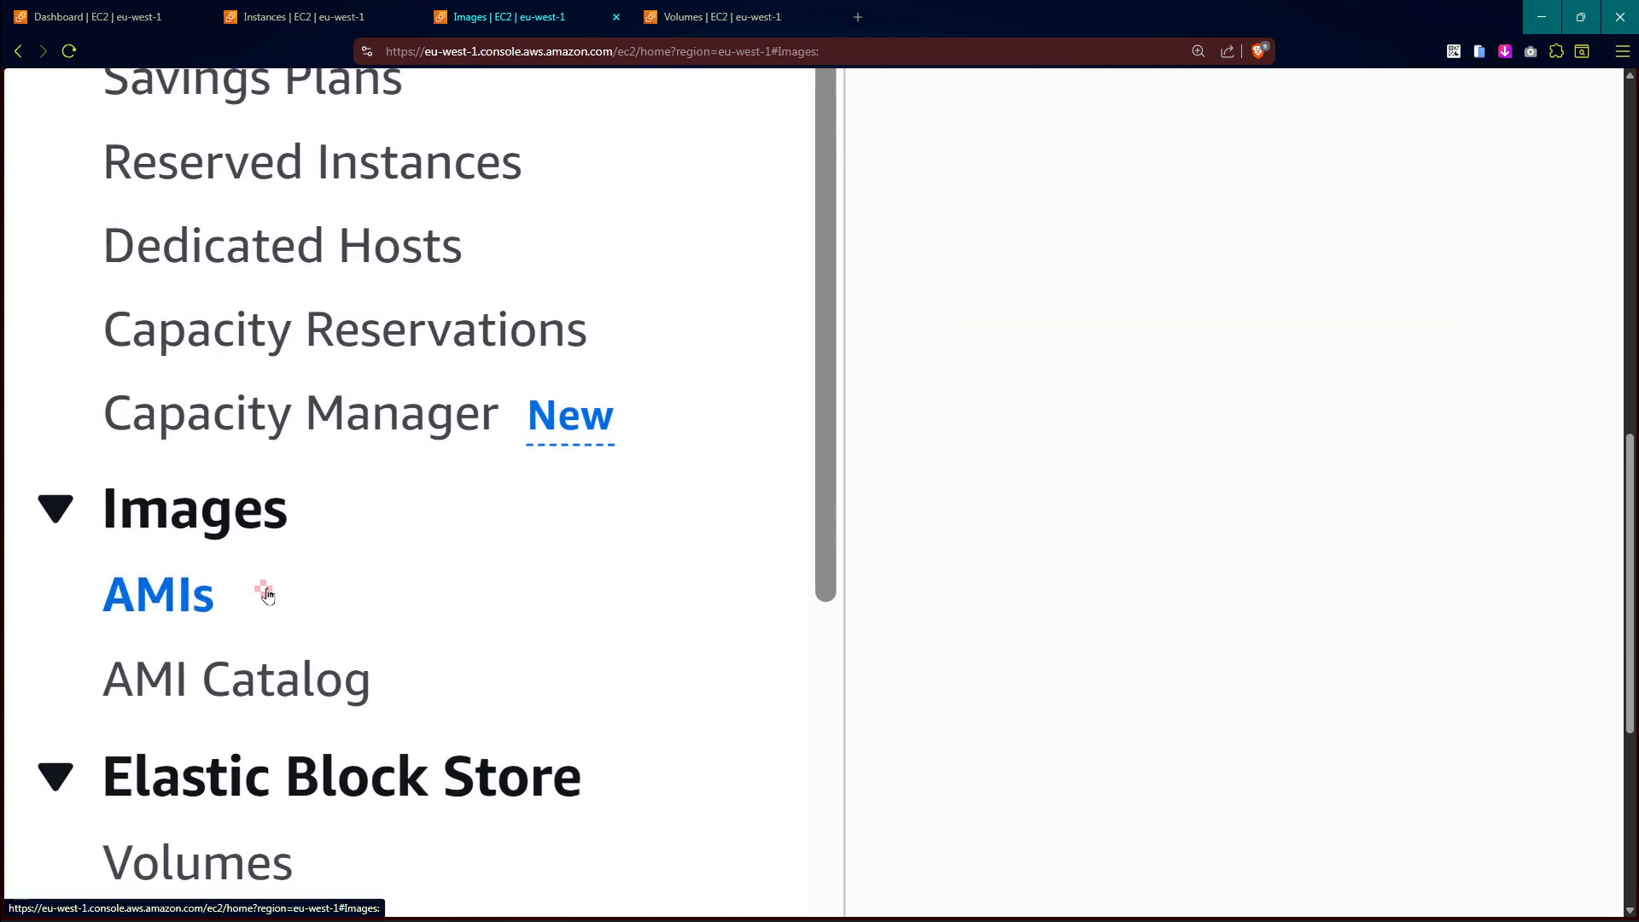
{"action": "scroll", "coordinate": [169, 622], "scroll_direction": "down", "scroll_amount": 5}
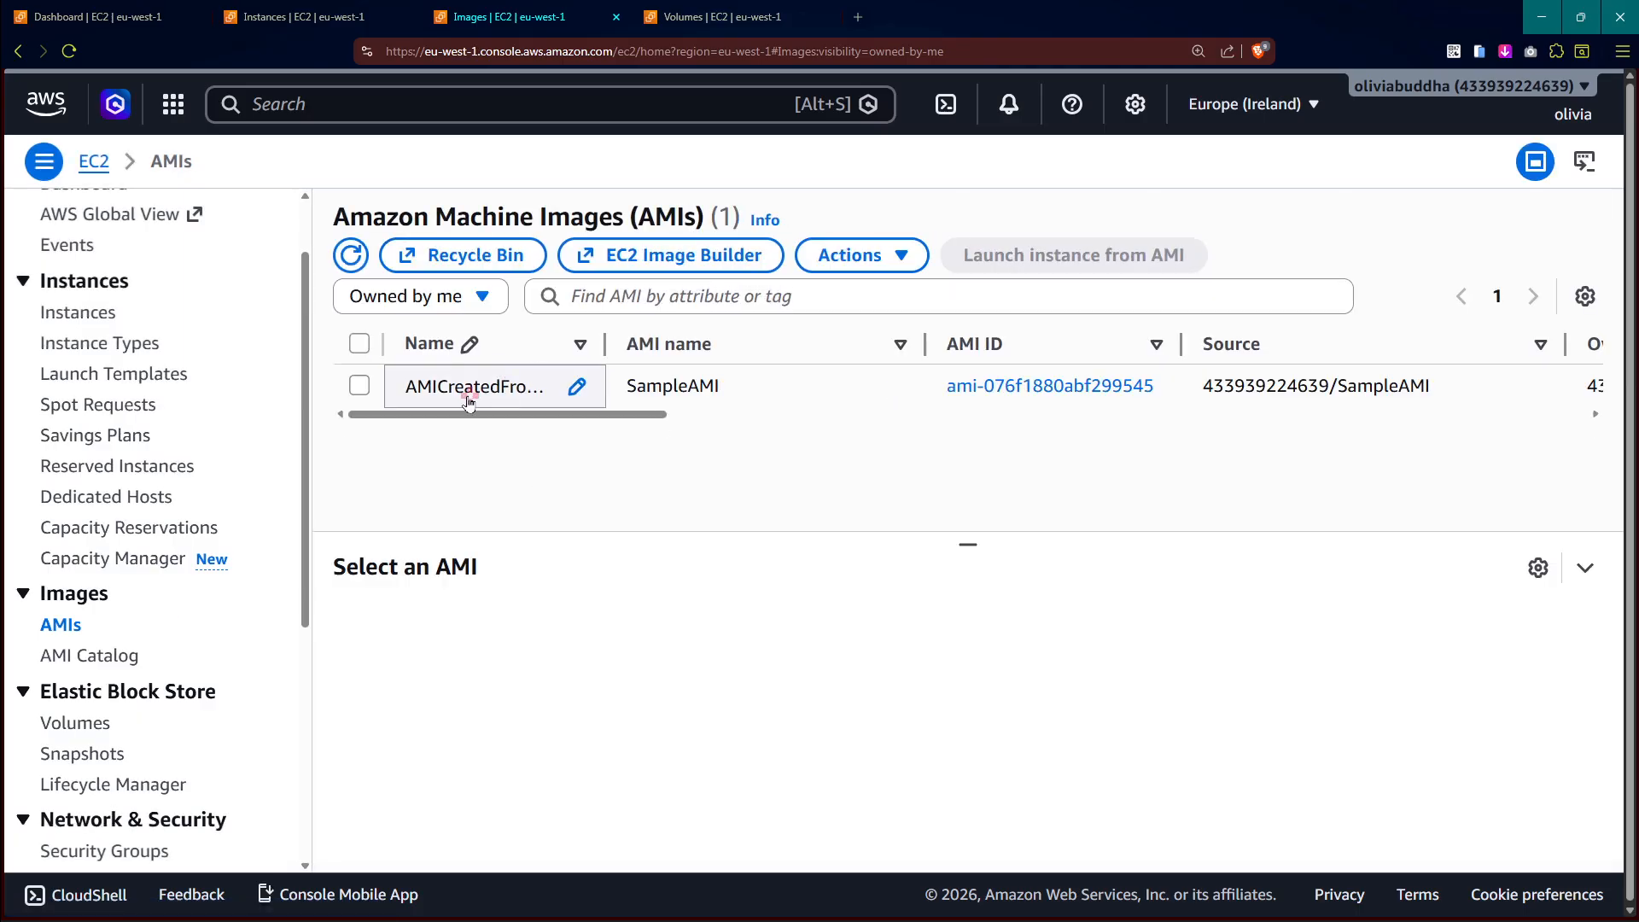
{"action": "left_click", "coordinate": [359, 387]}
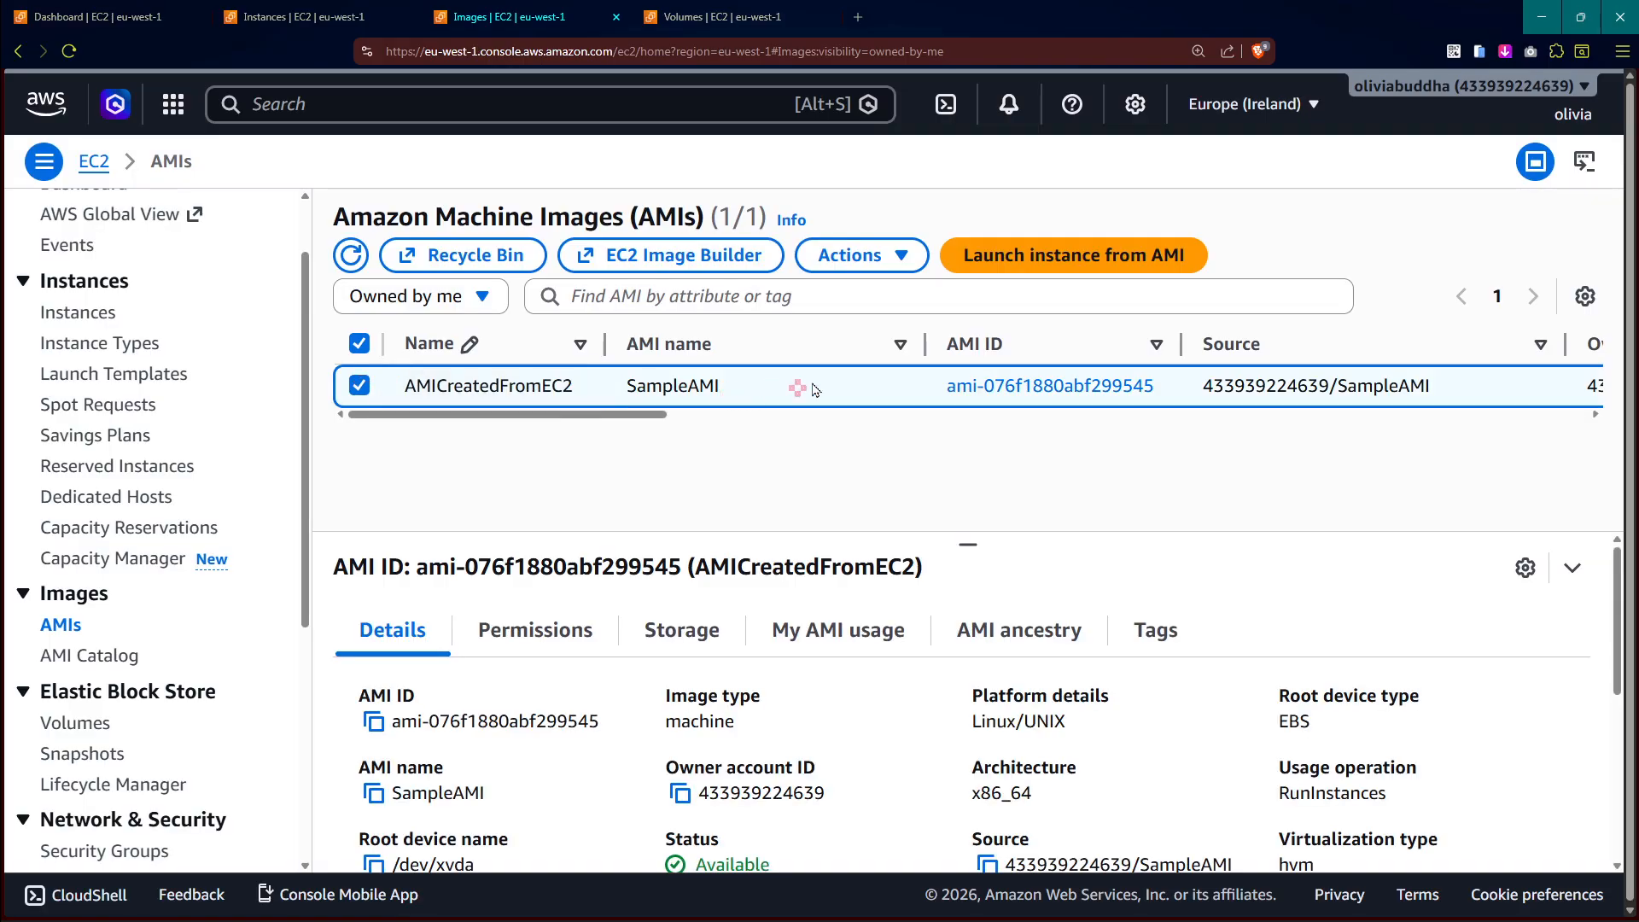
{"action": "left_click", "coordinate": [870, 265]}
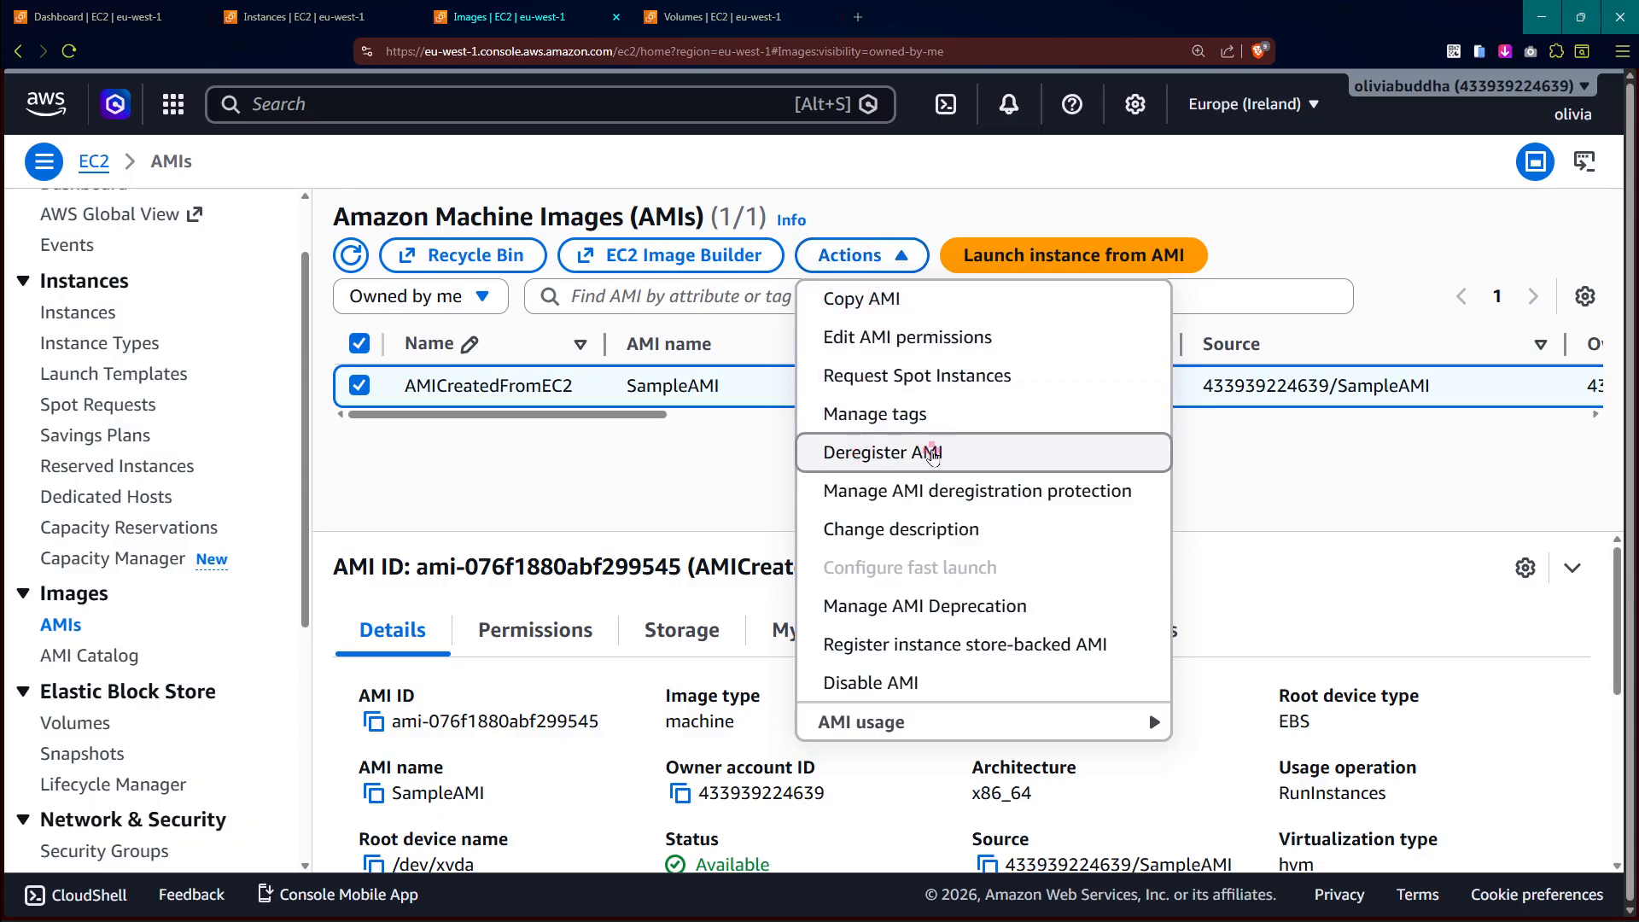
{"action": "left_click", "coordinate": [962, 457]}
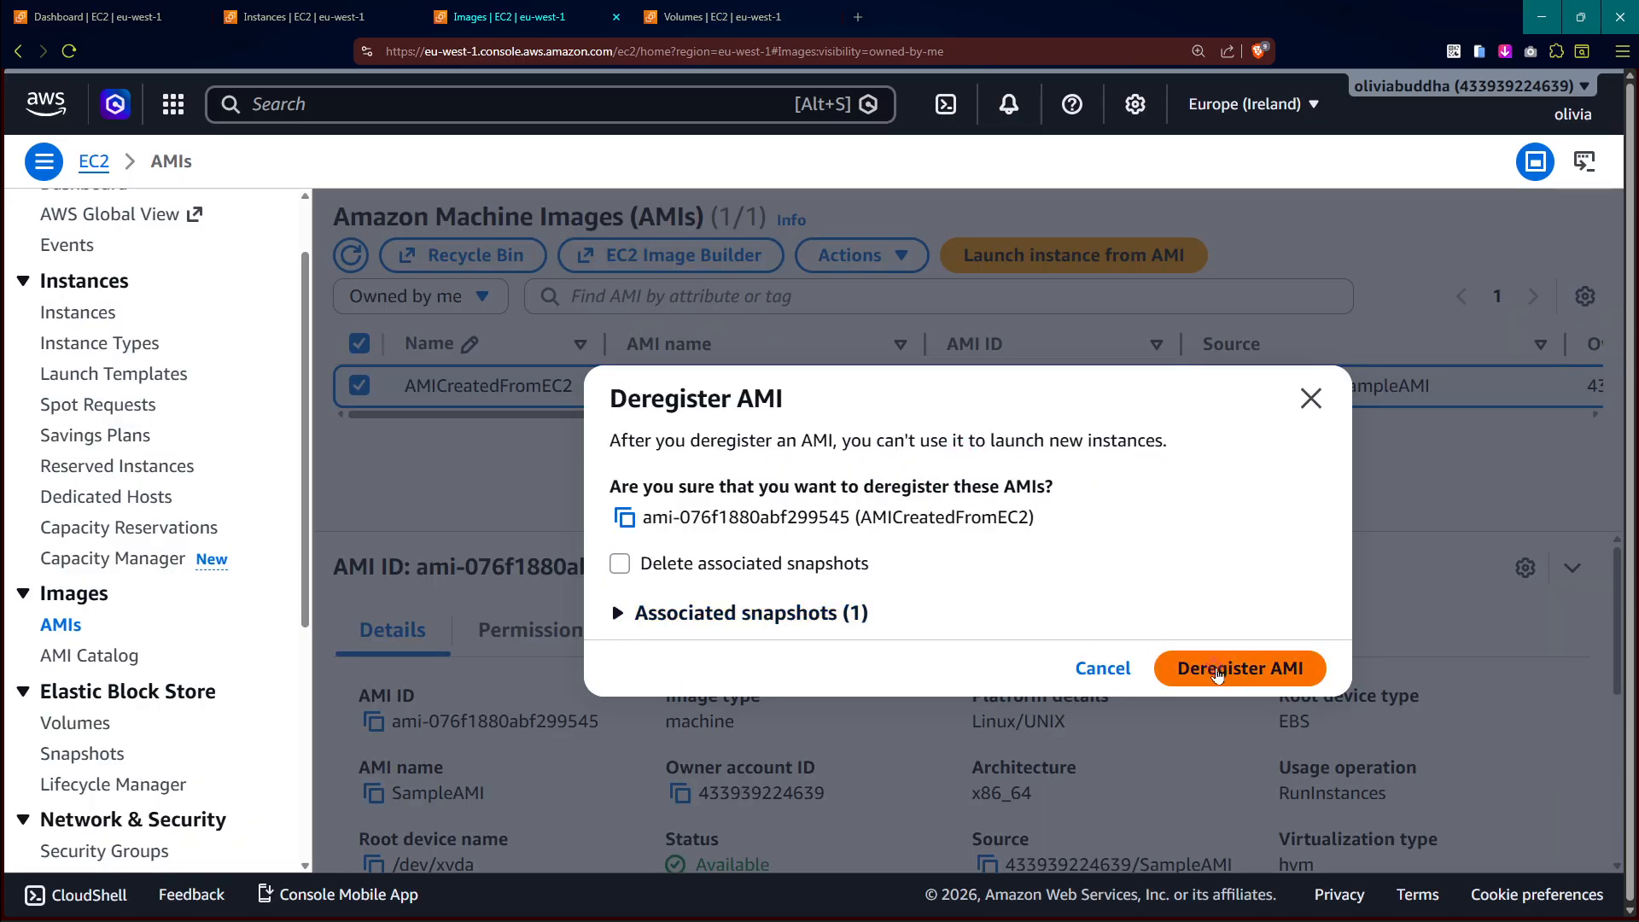
{"action": "left_click", "coordinate": [1227, 670]}
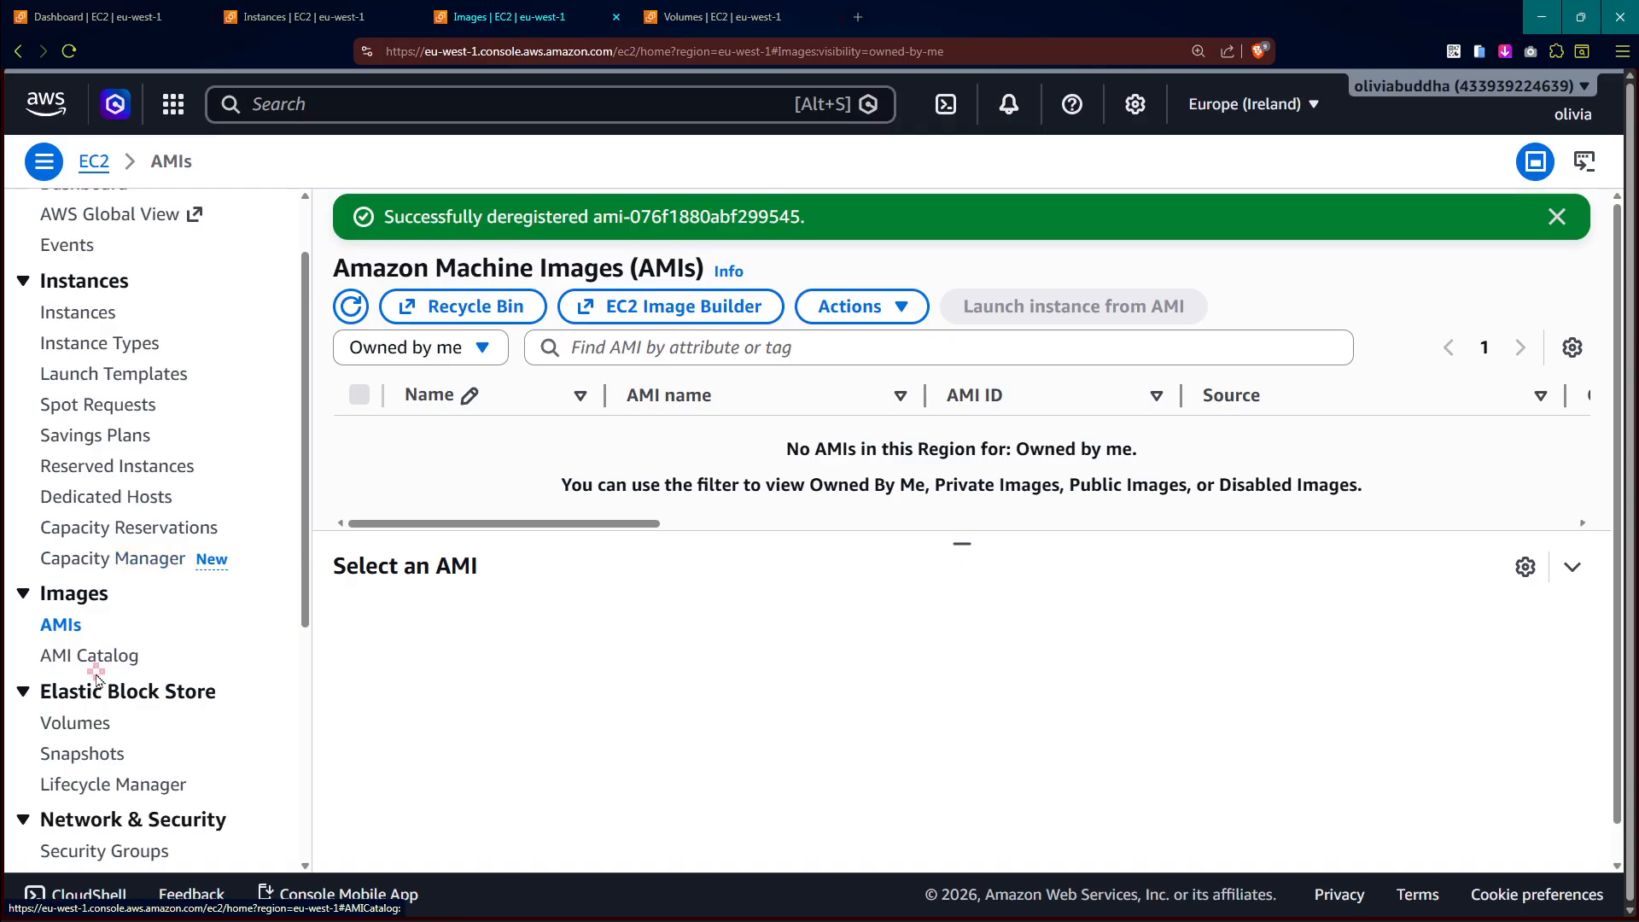
Delete the remaining snapshot AMICreatedFromEC2, confirming with the word "delete"
{"action": "left_click", "coordinate": [92, 755]}
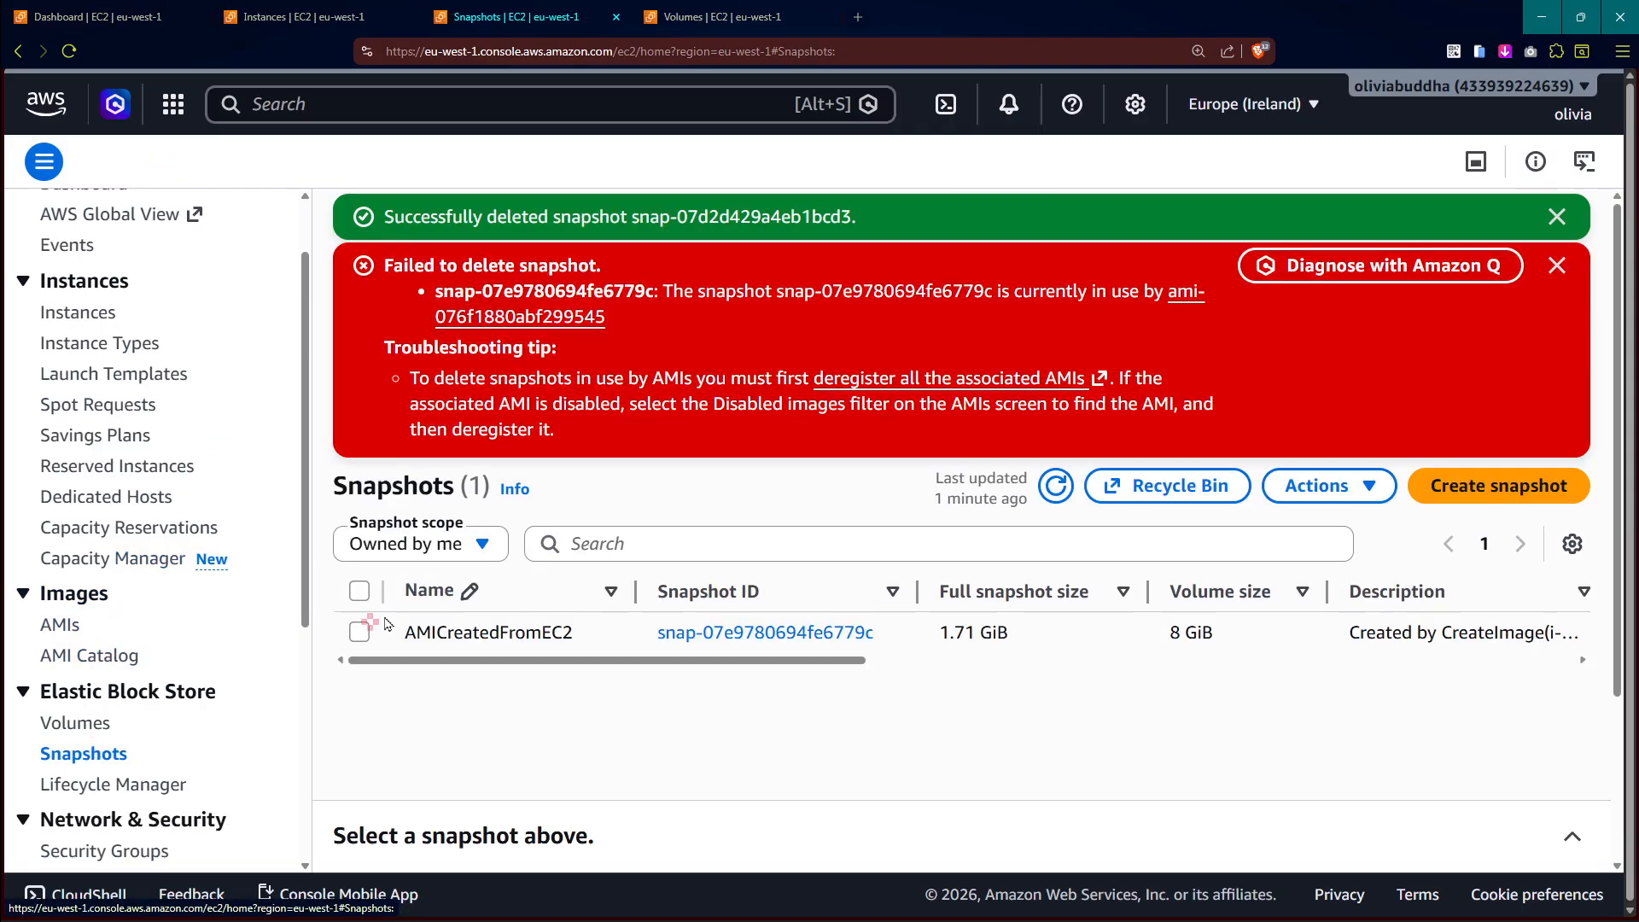
{"action": "left_click", "coordinate": [359, 636]}
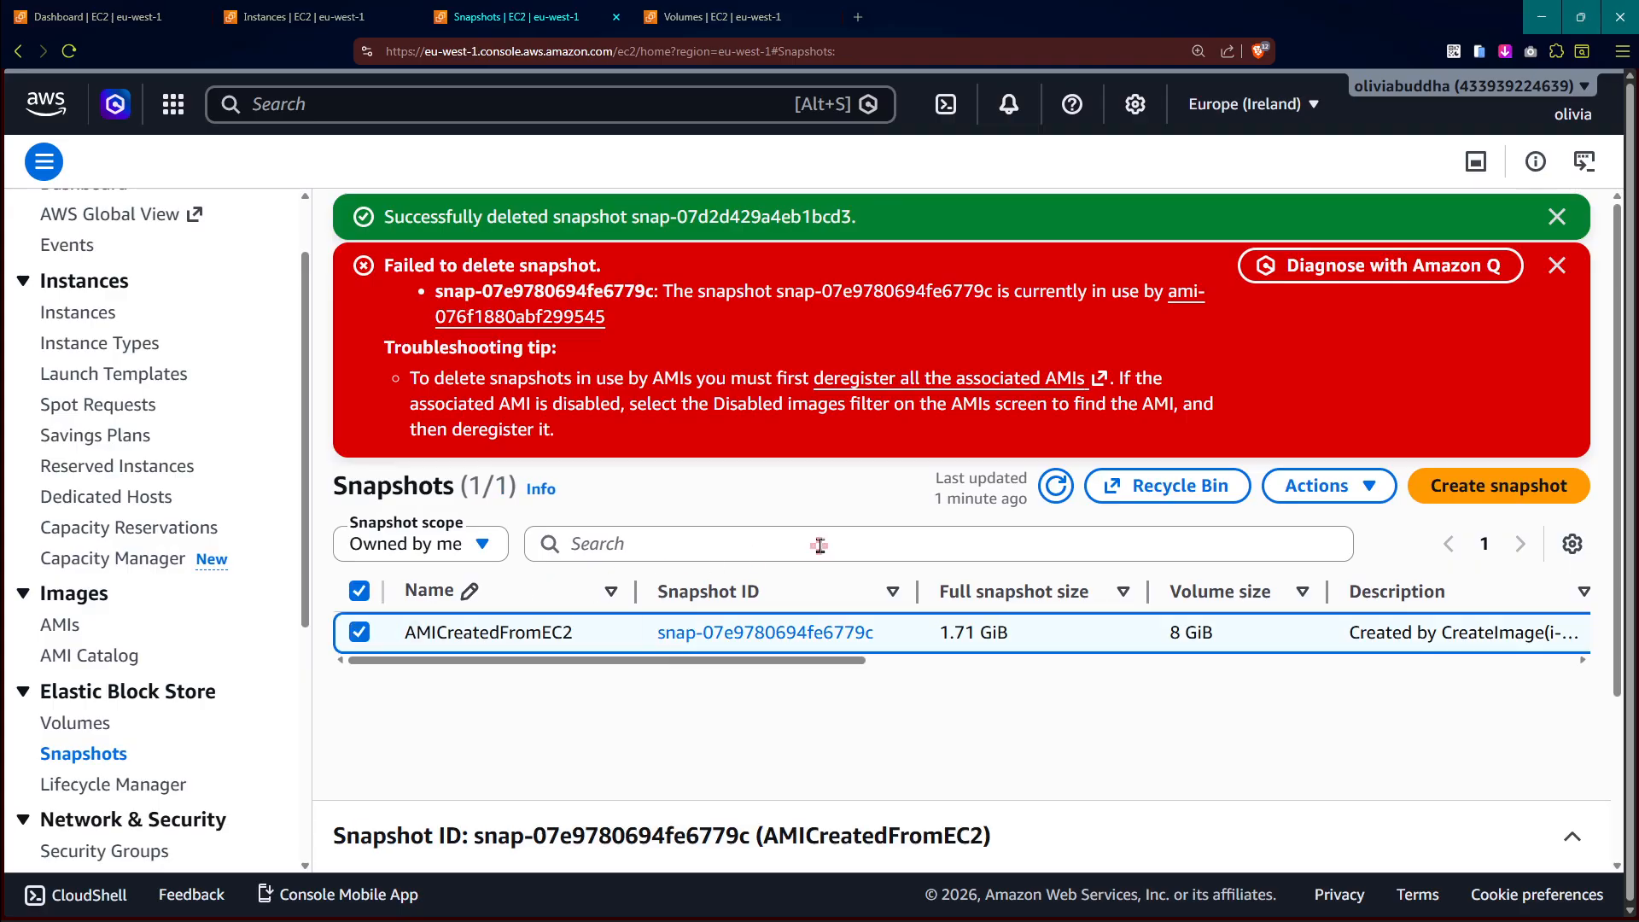
{"action": "left_click", "coordinate": [1328, 488]}
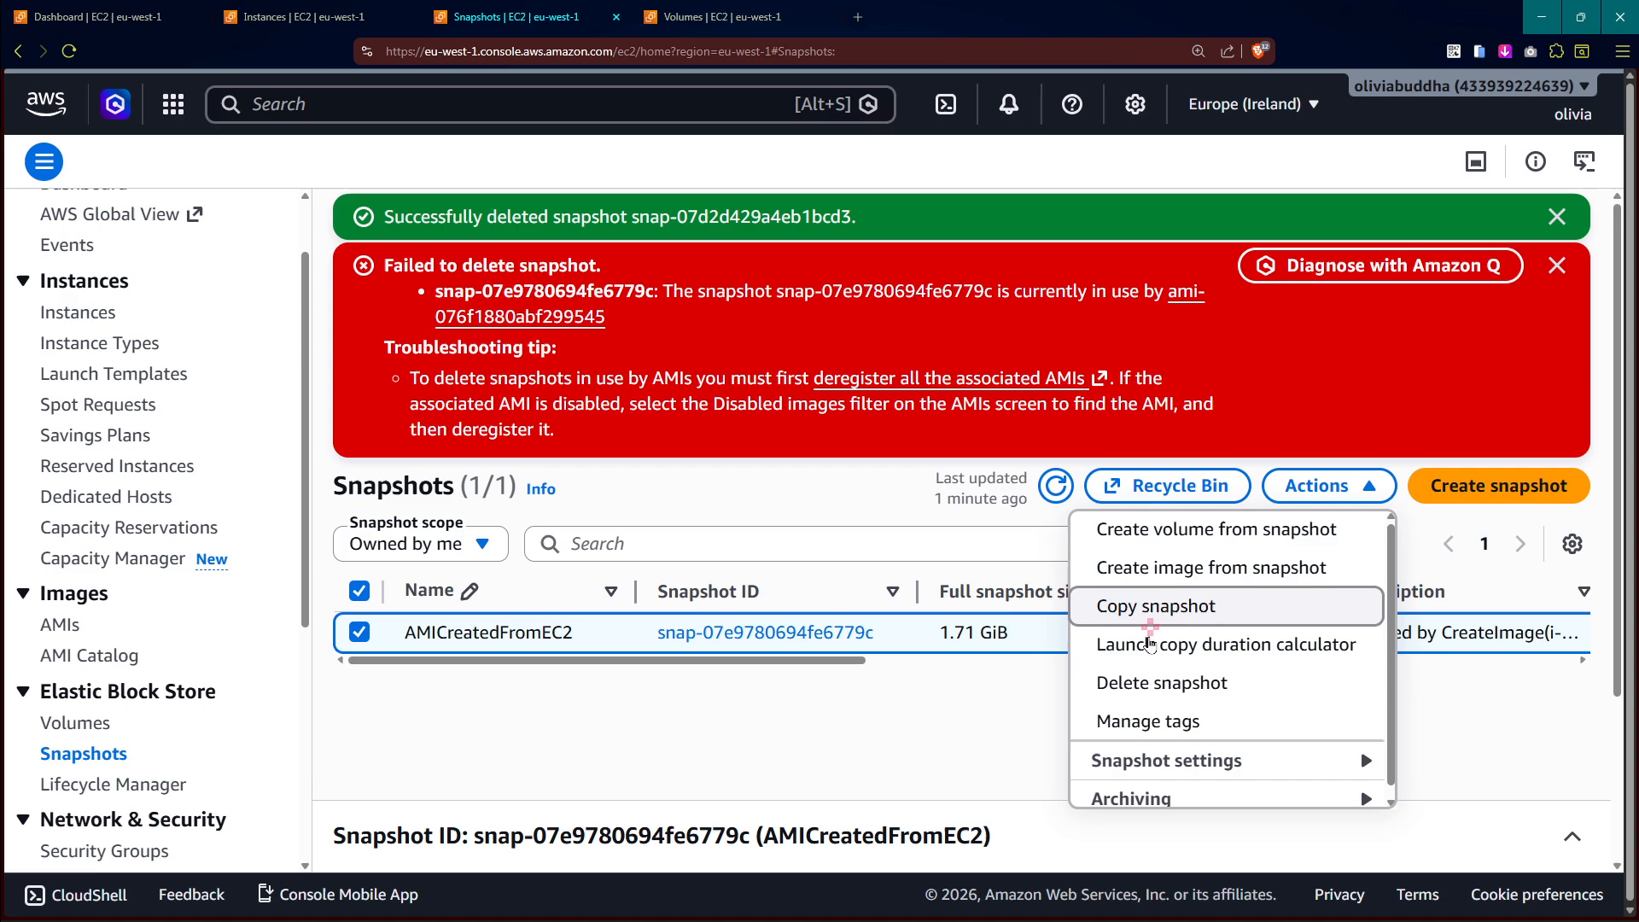
{"action": "left_click", "coordinate": [1143, 683]}
{"action": "left_click", "coordinate": [1024, 567]}
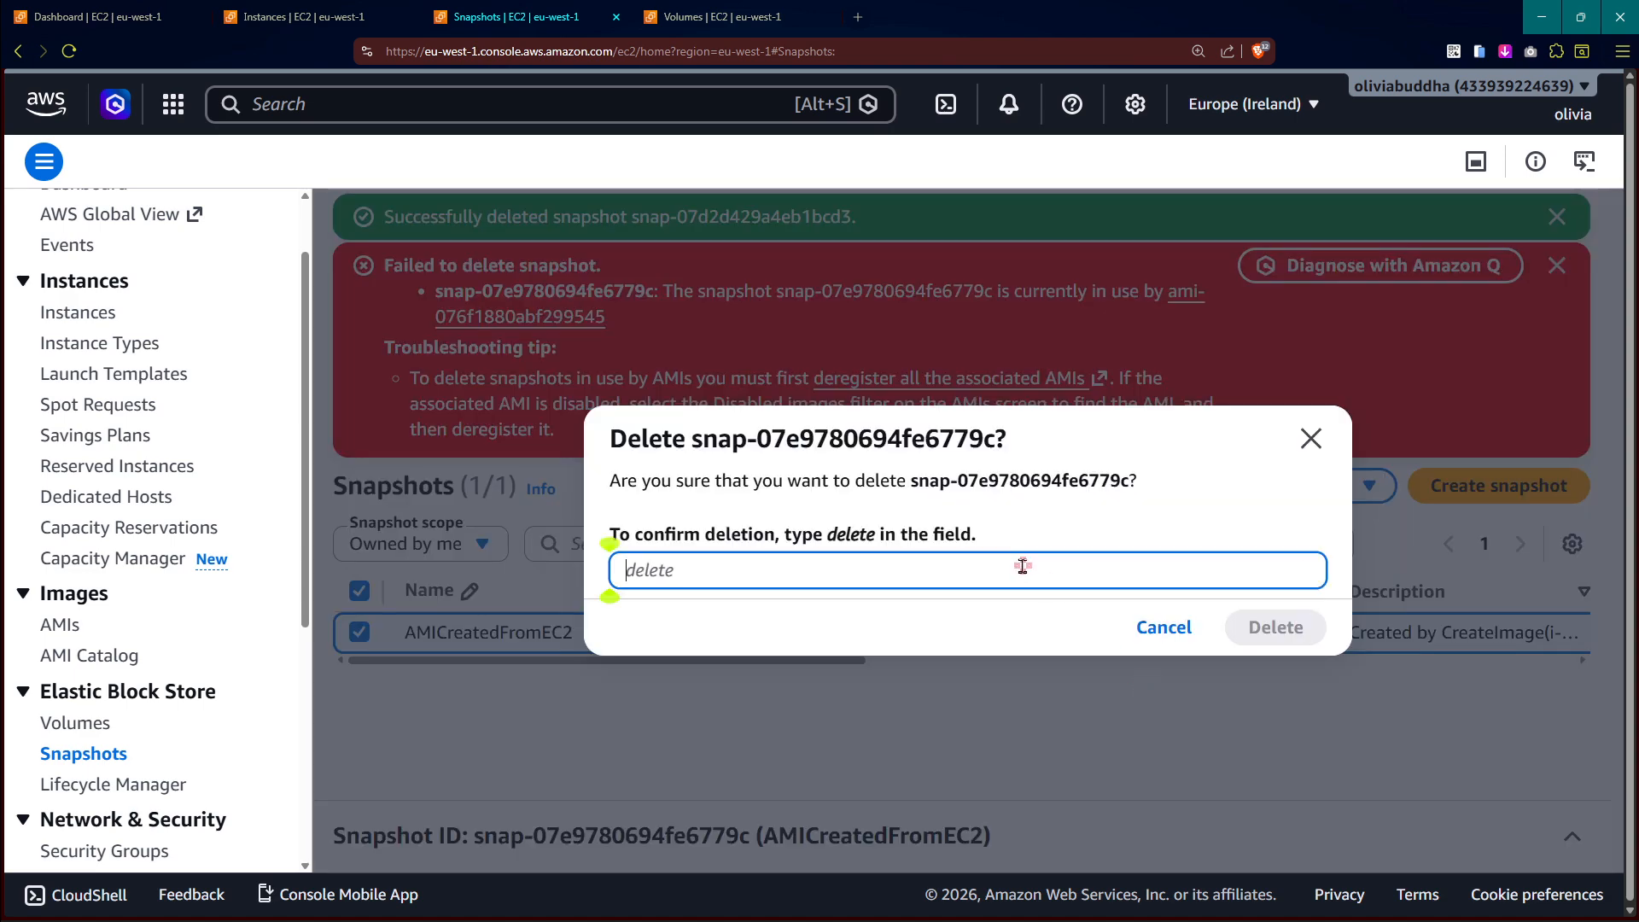
{"action": "type", "text": "delete"}
{"action": "key", "text": "Return"}
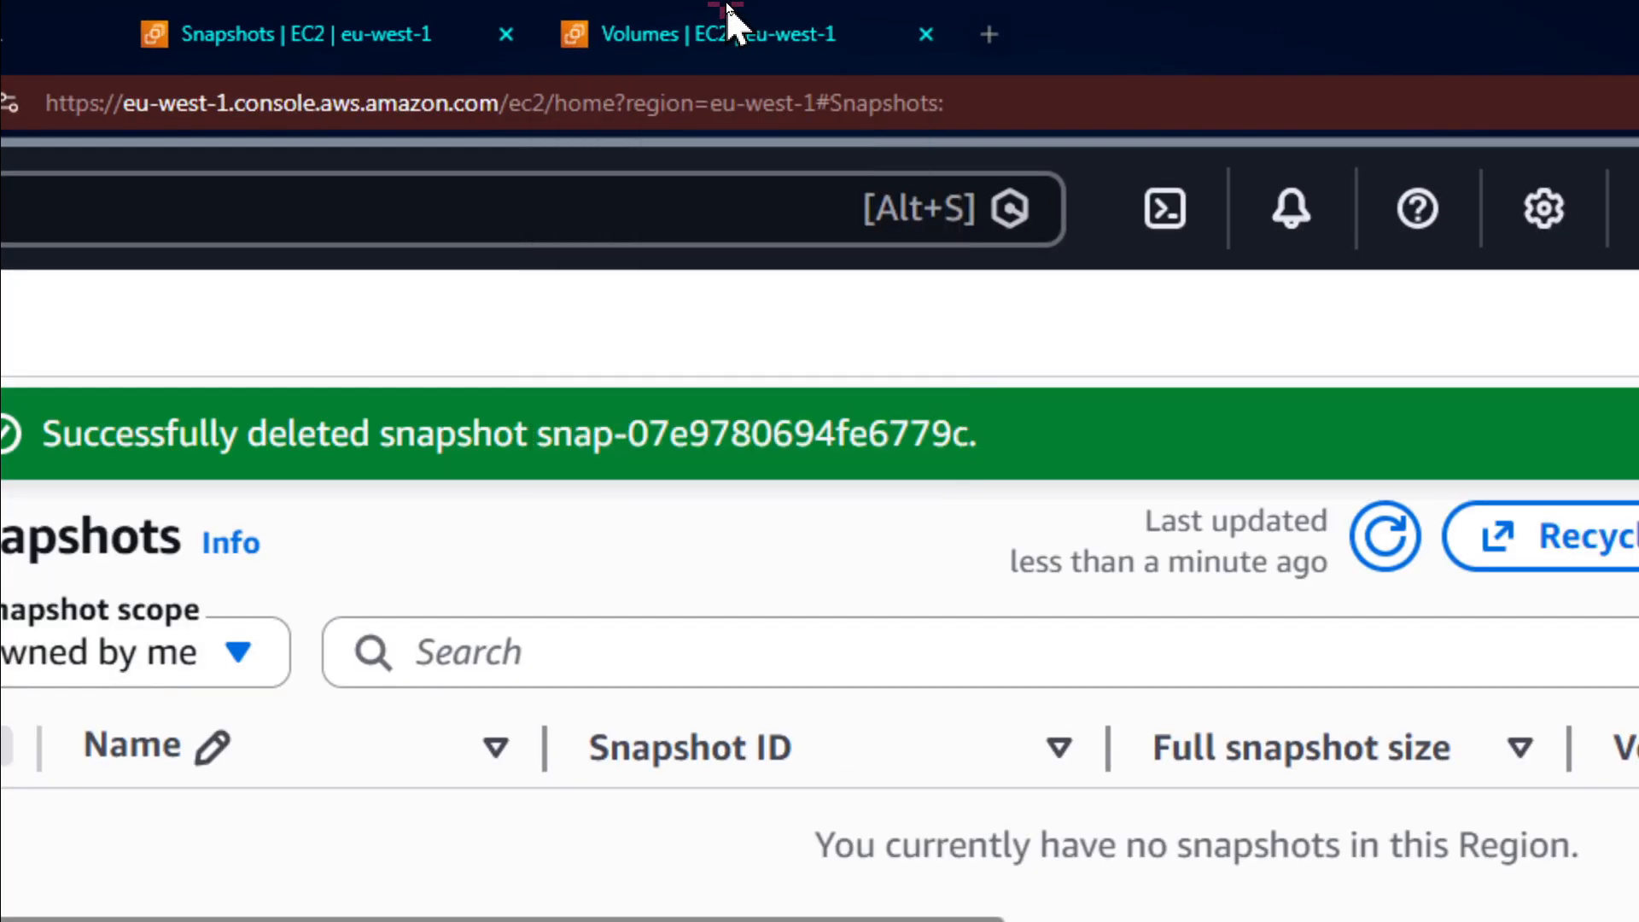
Delete both 2 GiB gp3 volumes together from the Volumes page, confirming with the word "delete"
{"action": "left_click", "coordinate": [726, 2]}
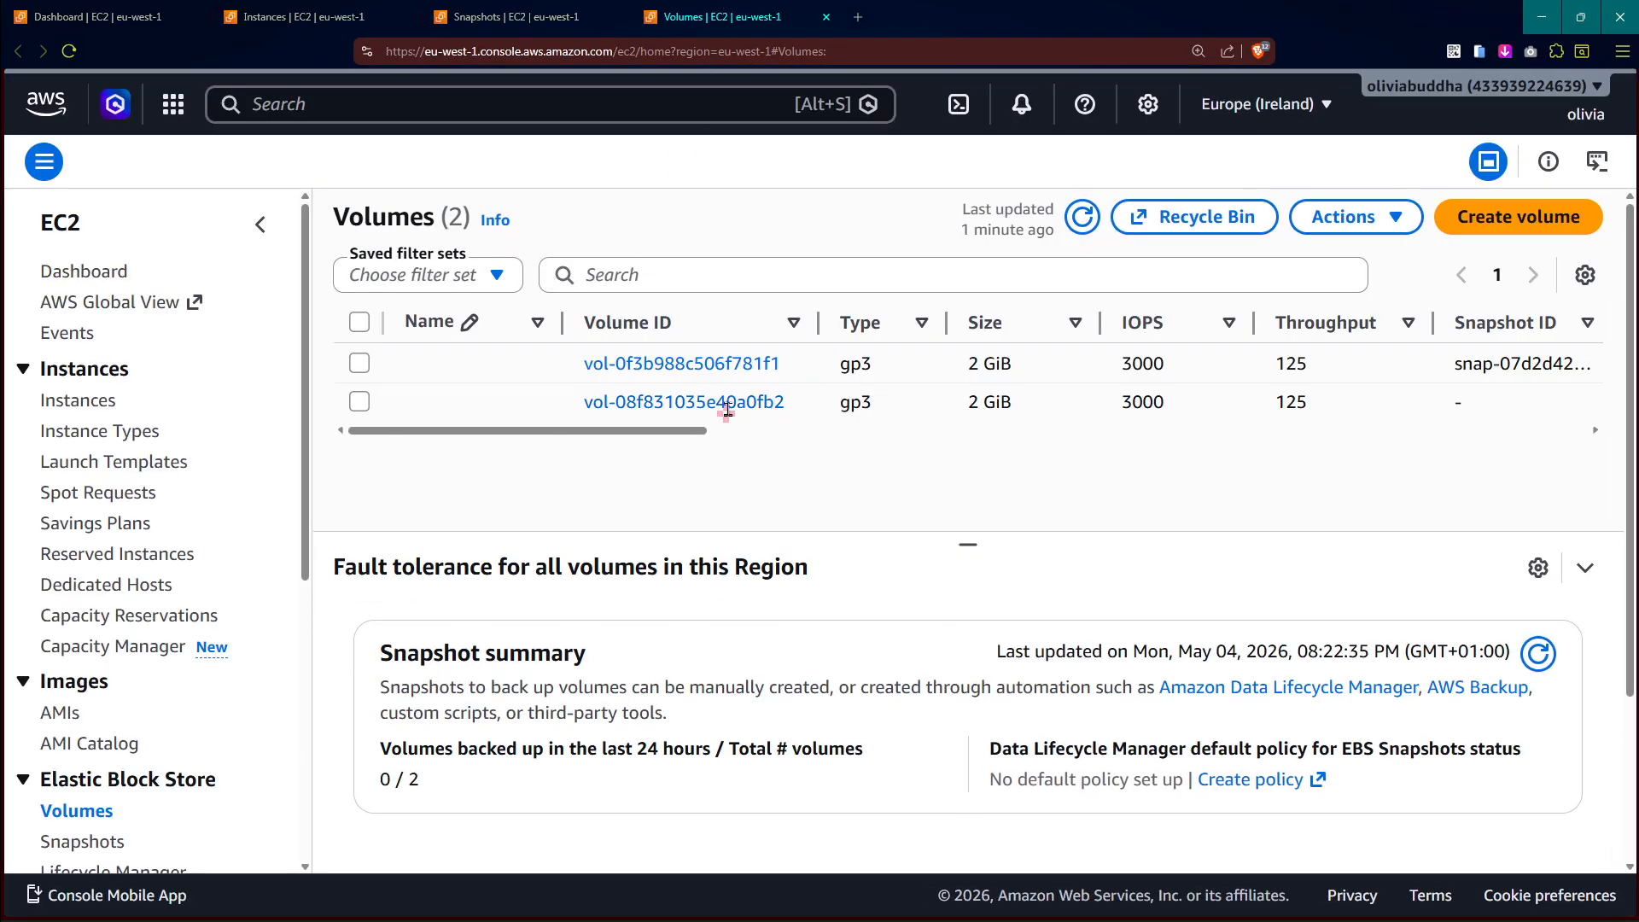
{"action": "left_click", "coordinate": [359, 321]}
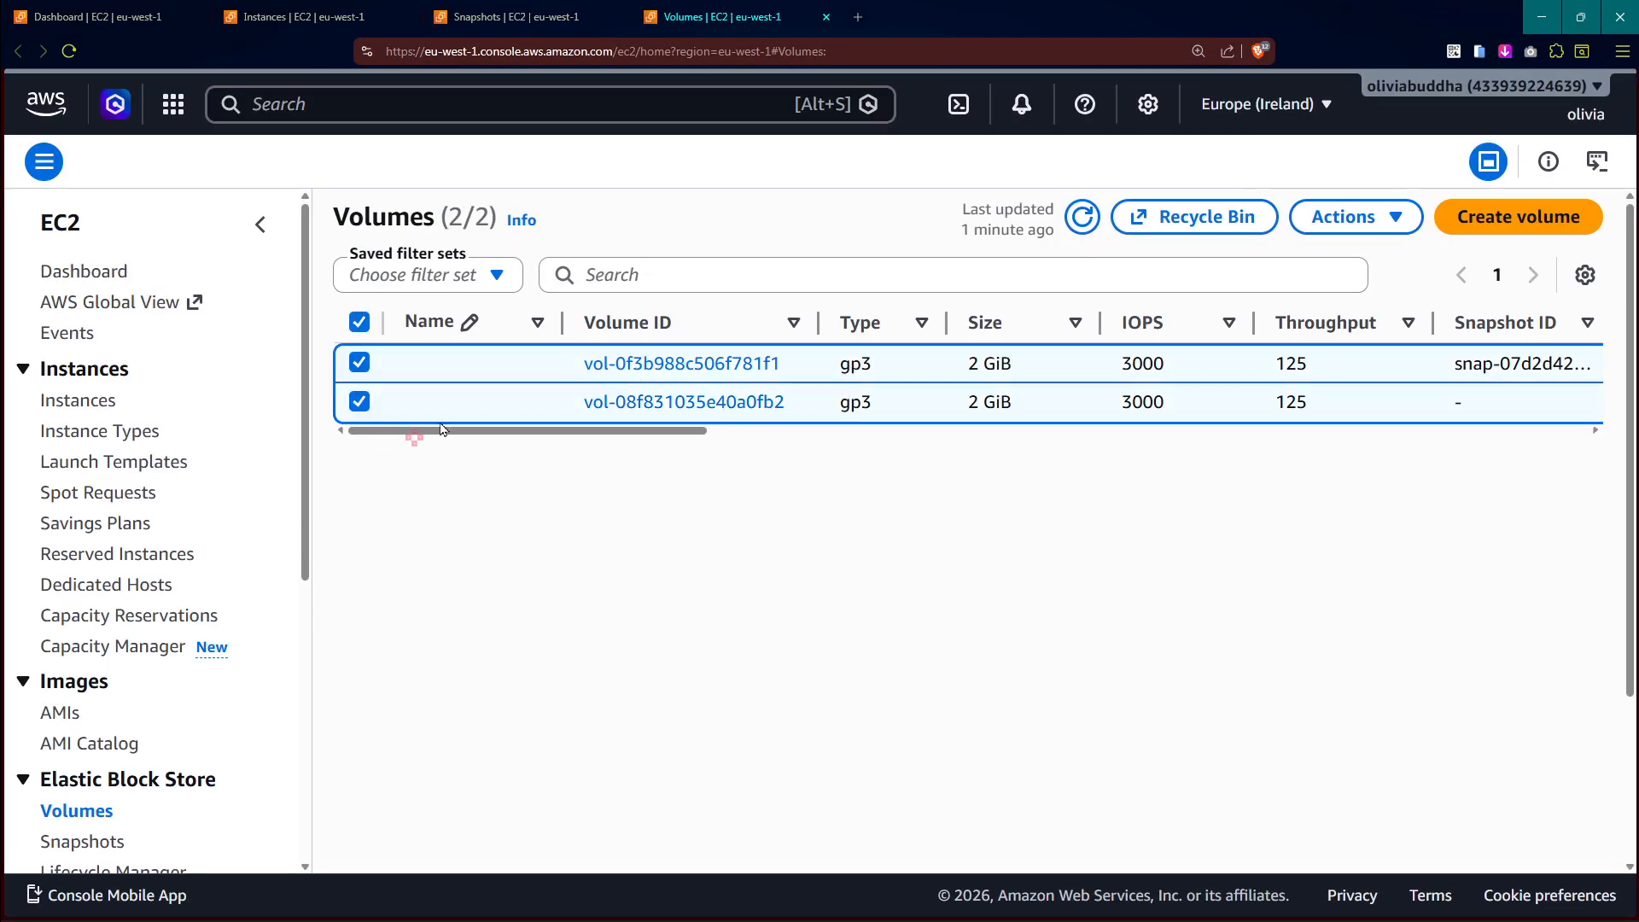
{"action": "left_click", "coordinate": [1369, 208]}
{"action": "left_click", "coordinate": [1226, 380]}
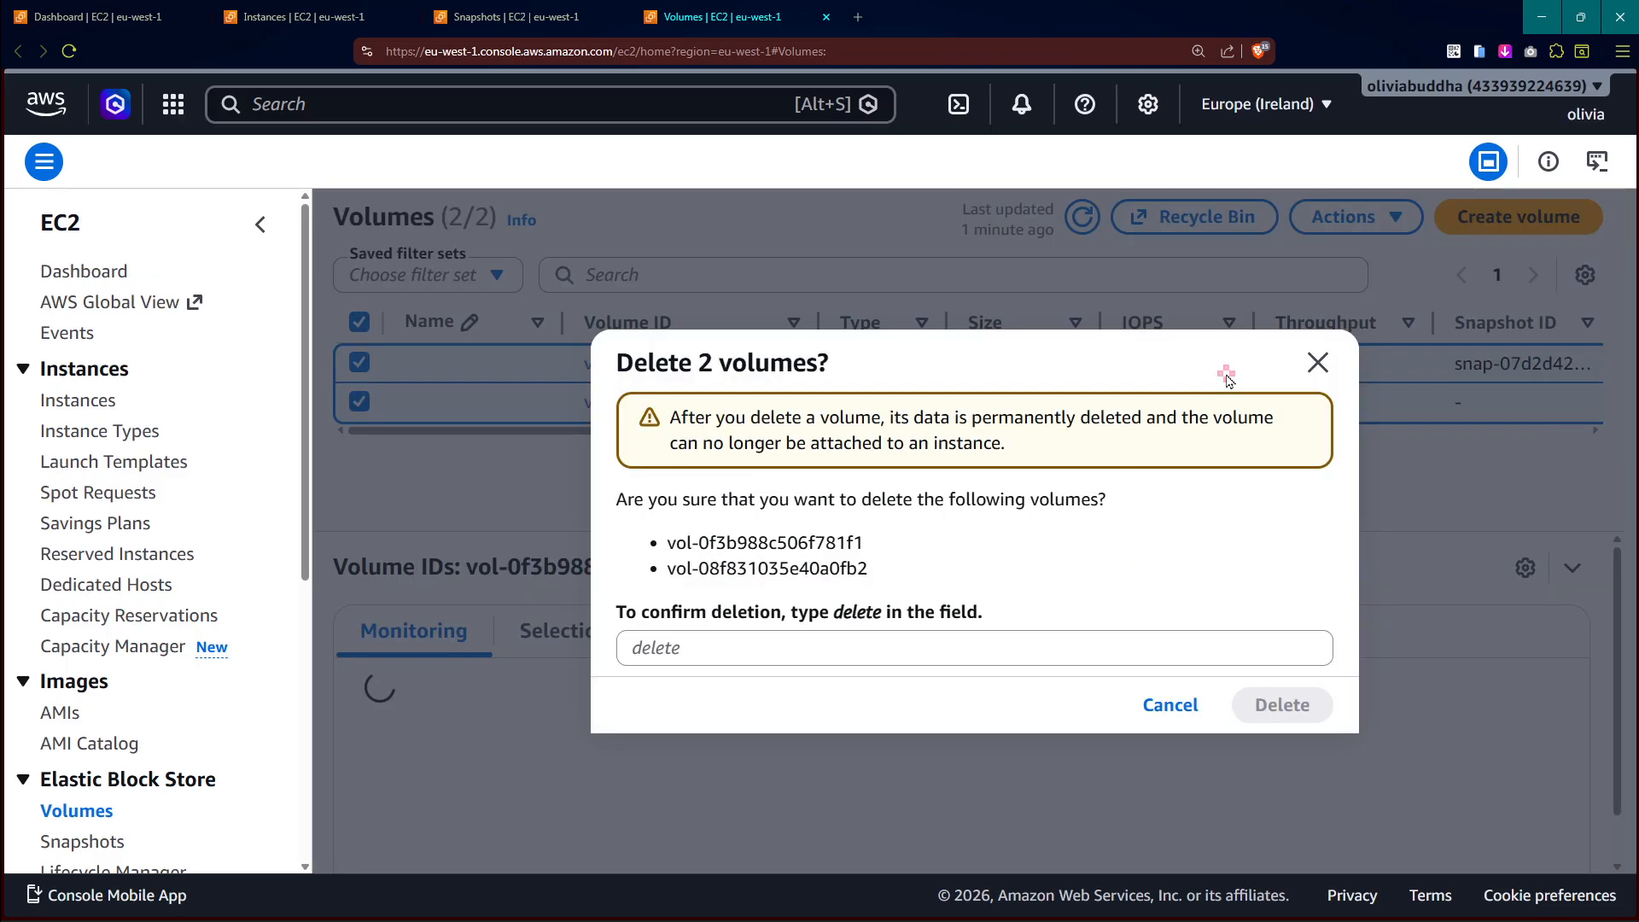
{"action": "left_click", "coordinate": [868, 642]}
{"action": "type", "text": "delete"}
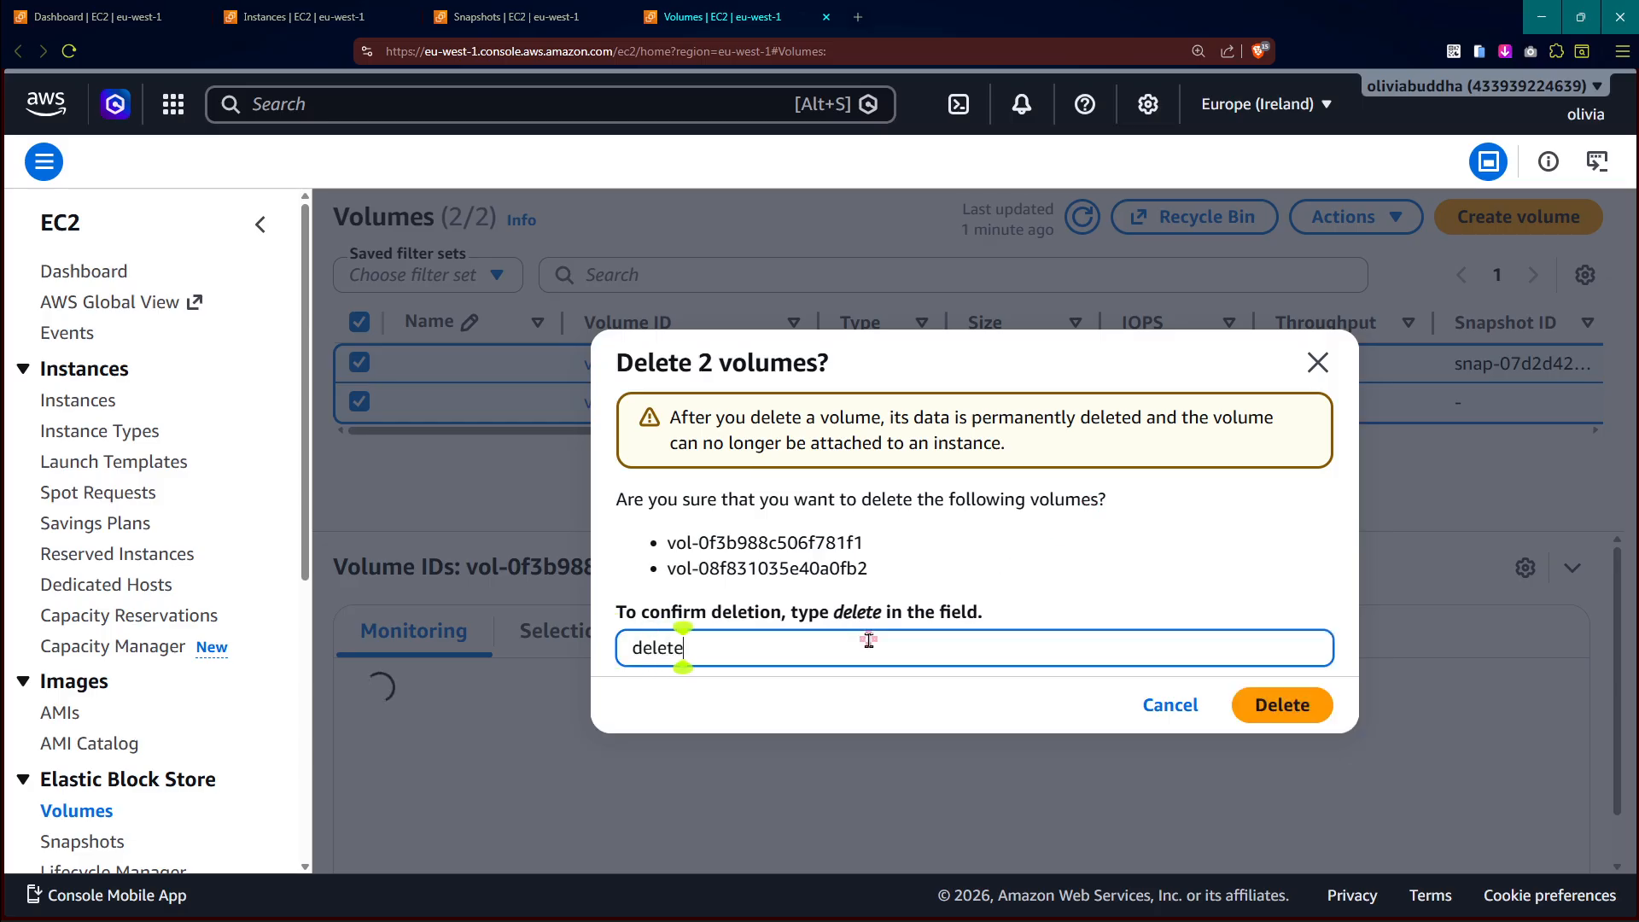
{"action": "key", "text": "Return"}
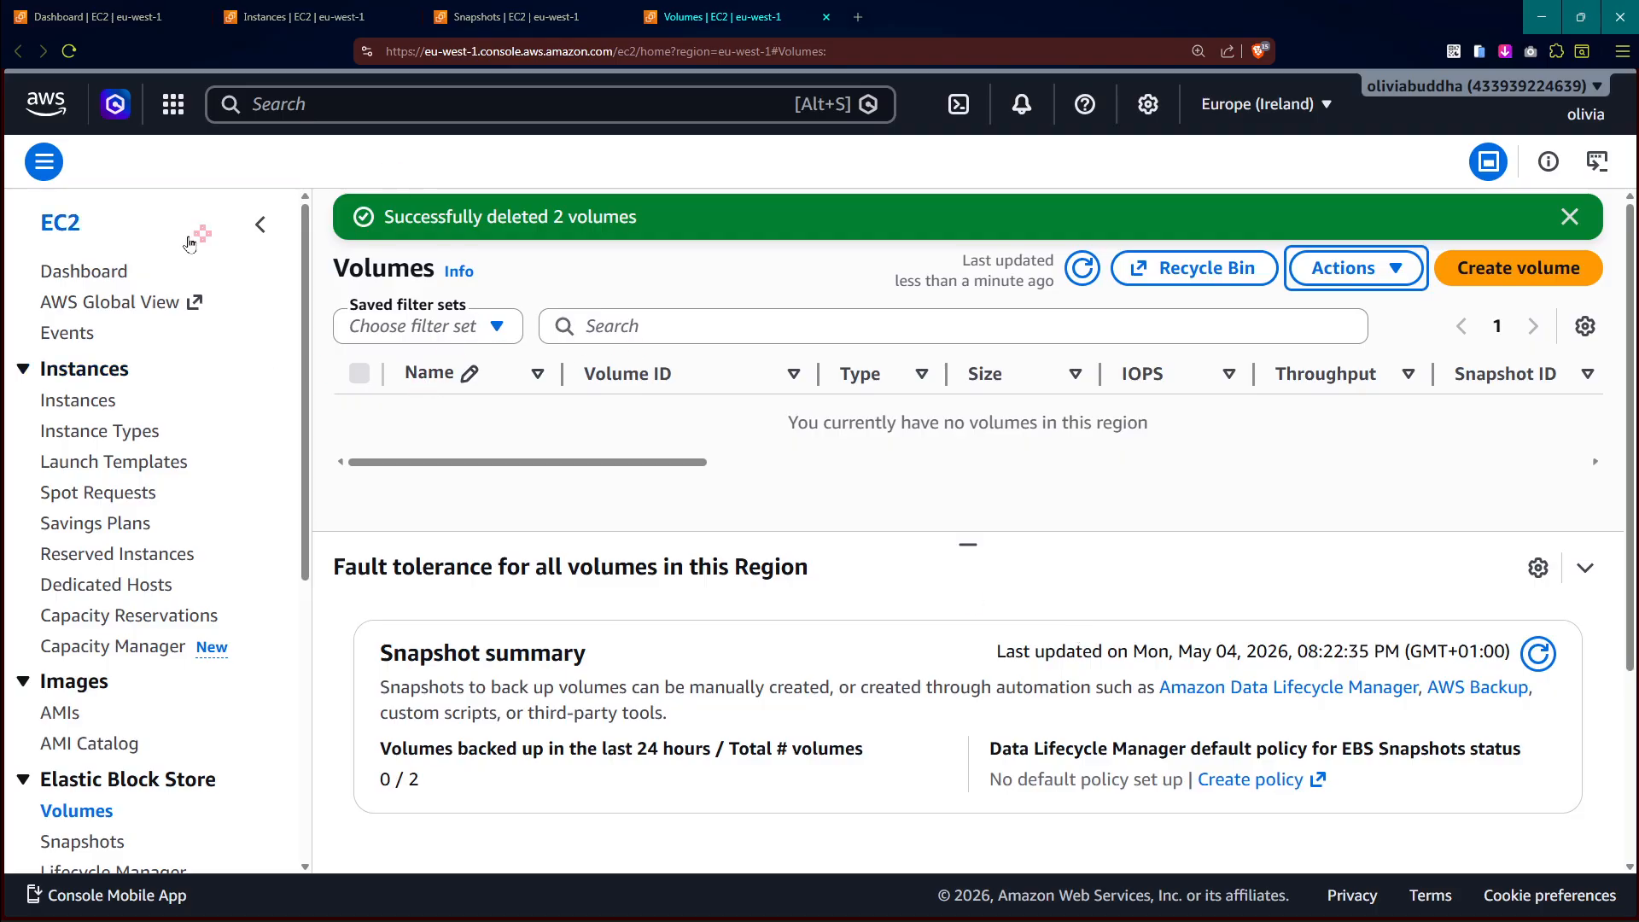
Return to the EC2 dashboard and review the resource counts for the Europe (Ireland) region
{"action": "scroll", "coordinate": [45, 271], "scroll_direction": "up", "scroll_amount": 5}
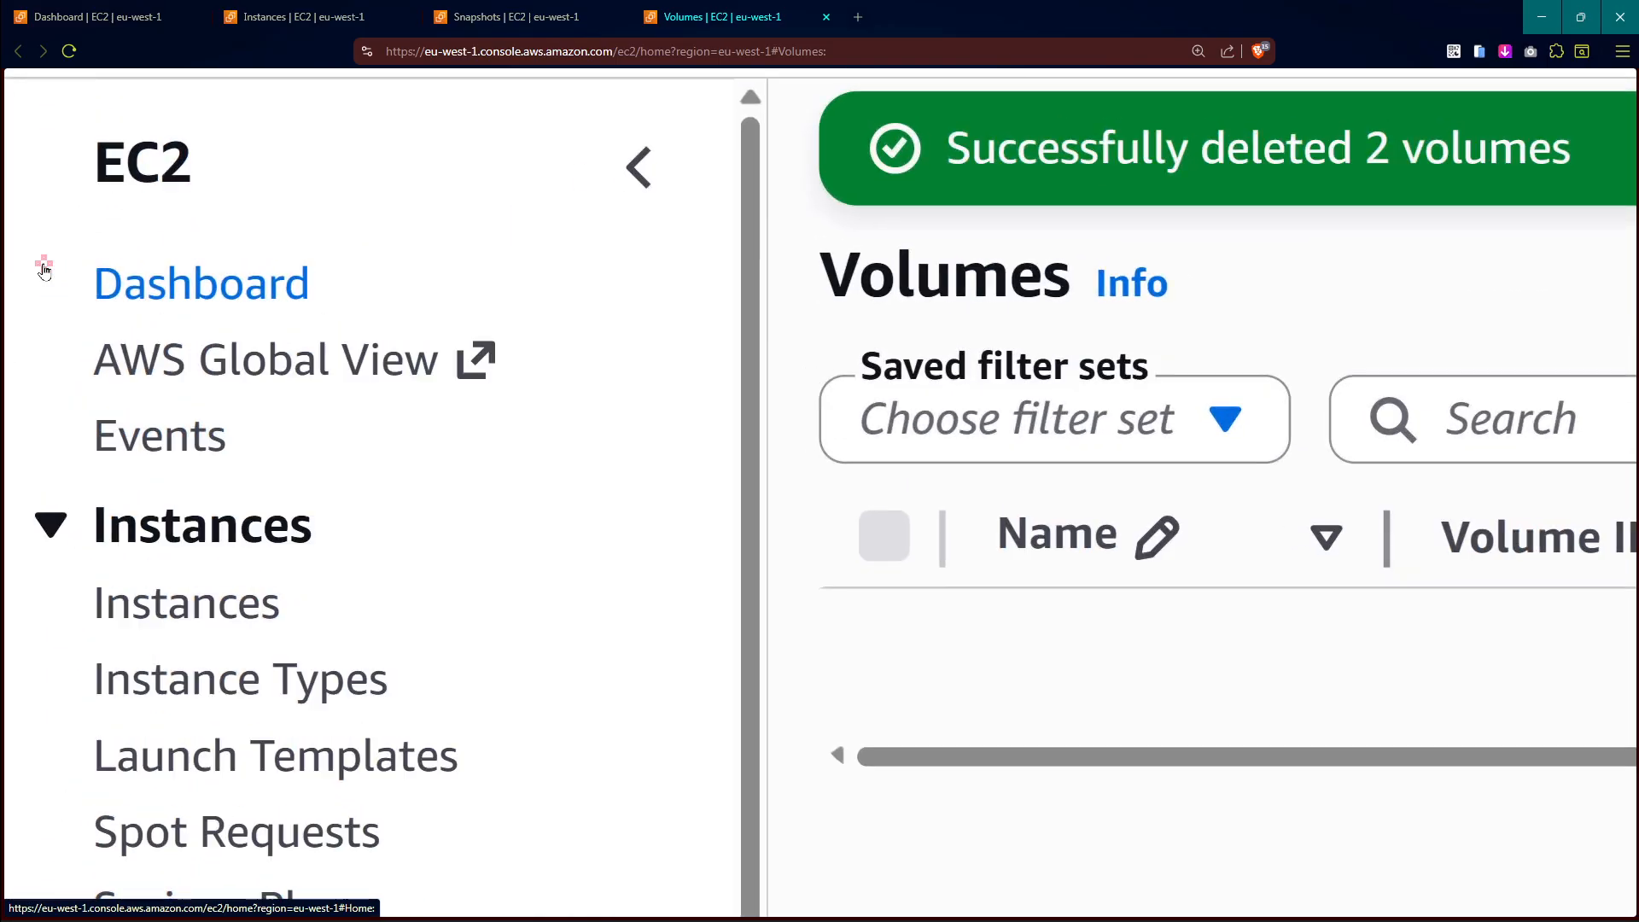
{"action": "left_click", "coordinate": [142, 280]}
{"action": "scroll", "coordinate": [142, 280], "scroll_direction": "down", "scroll_amount": 5}
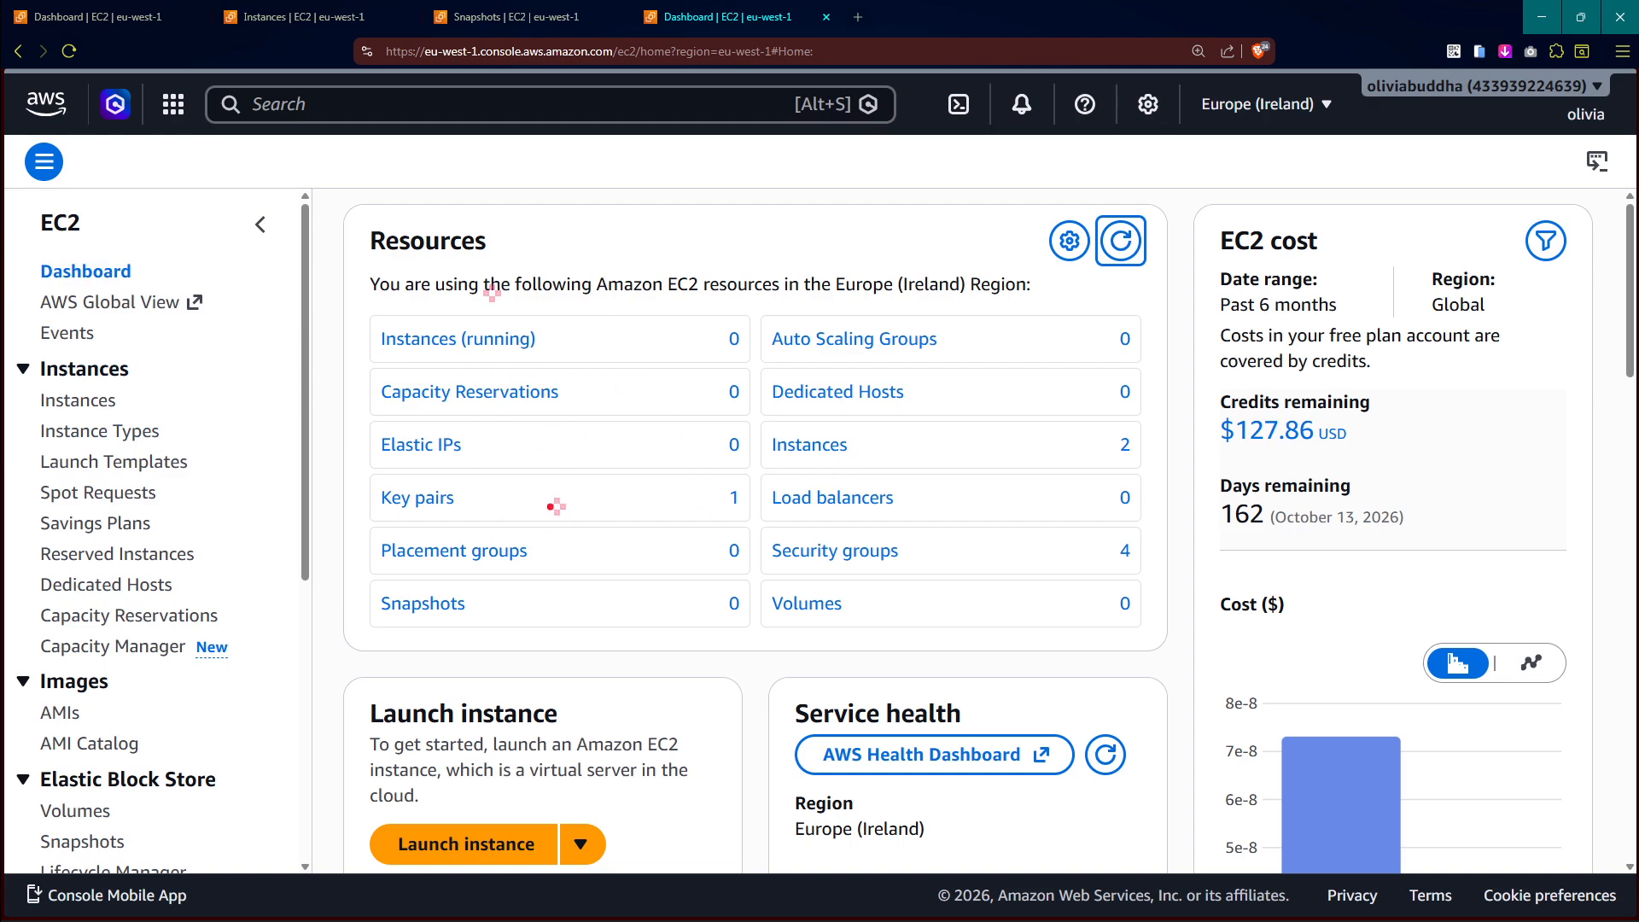
{"action": "left_click_drag", "start_coordinate": [377, 470], "coordinate": [1148, 573]}
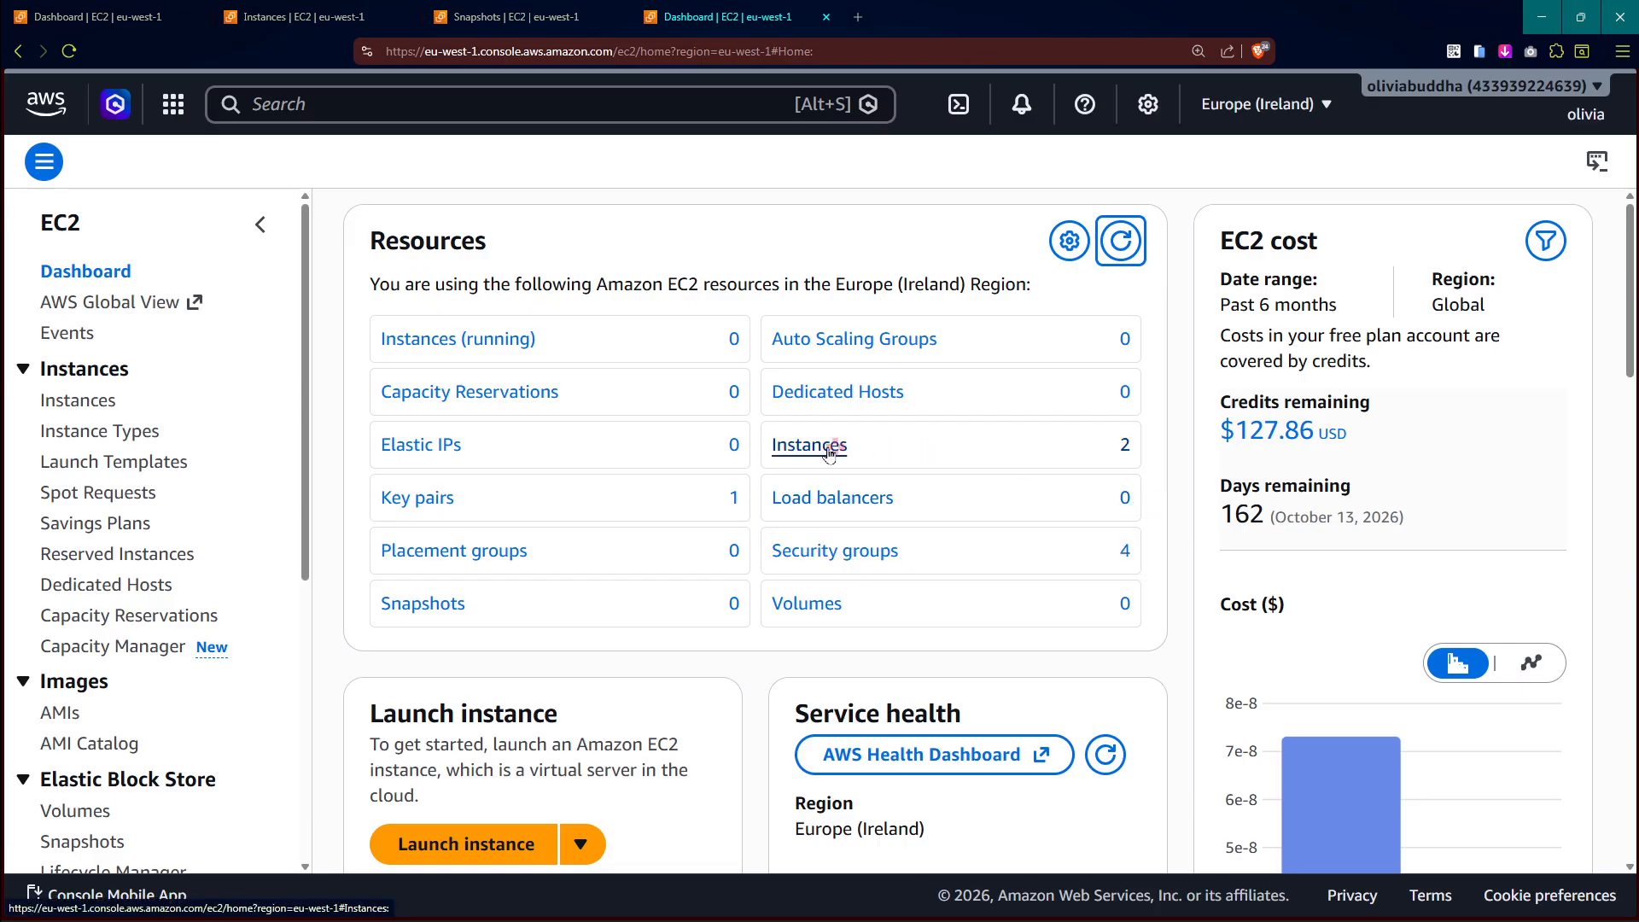
Open the dashboard's Instances list in a new browser tab and check the state of MyAMIForEC2 and First Instance
{"action": "scroll", "coordinate": [1049, 445], "scroll_direction": "up", "scroll_amount": 4}
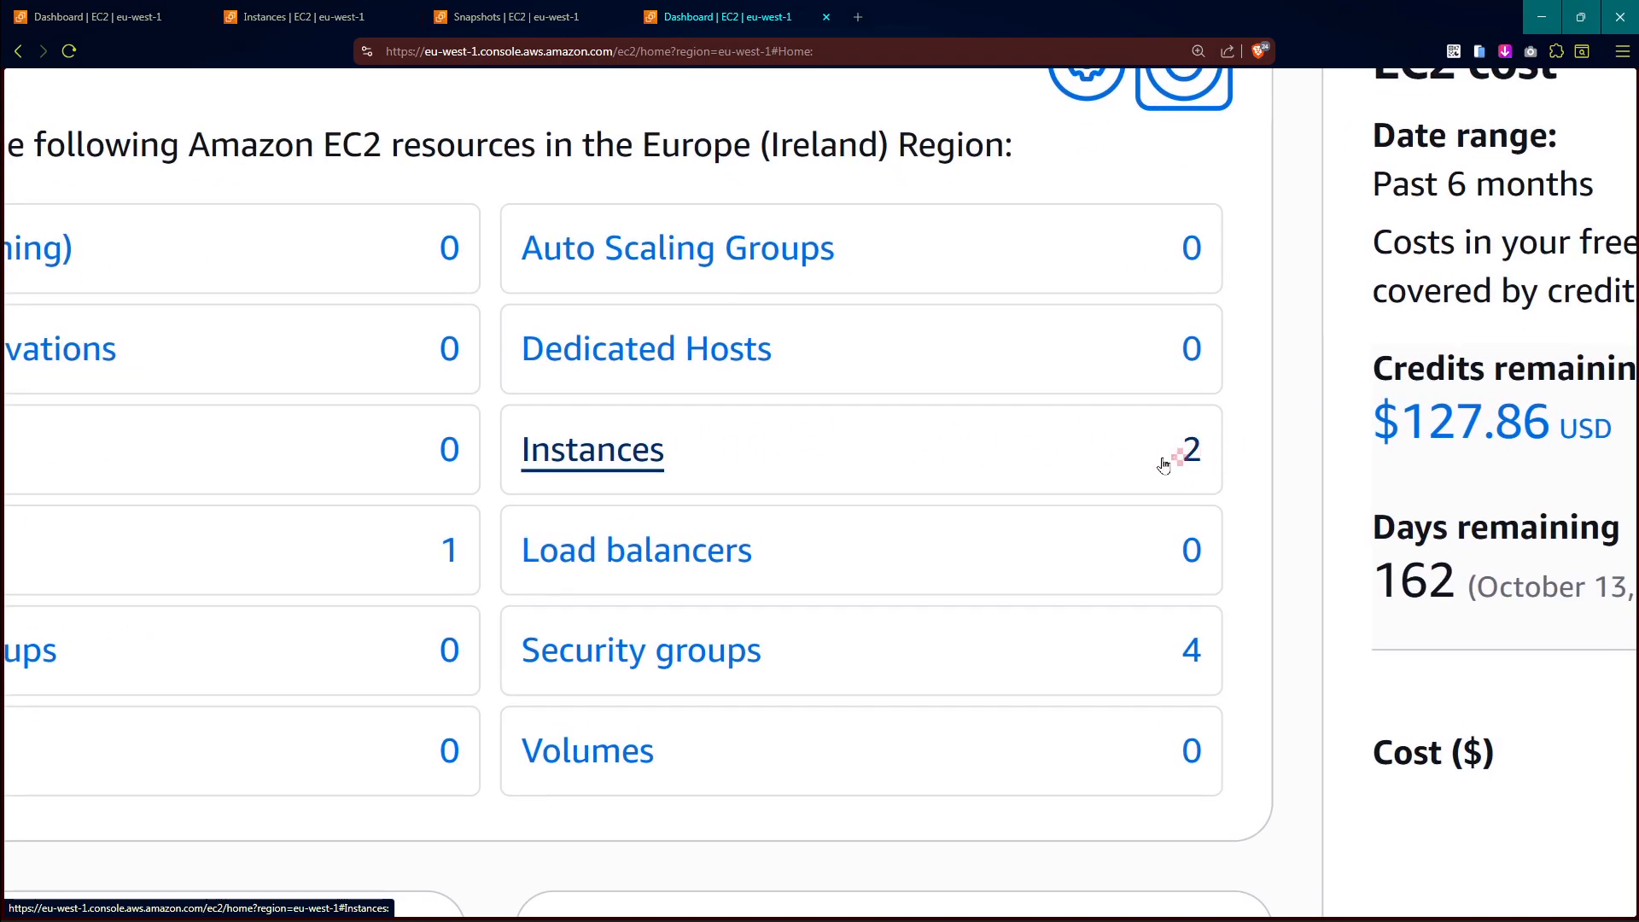
{"action": "right_click", "coordinate": [717, 449]}
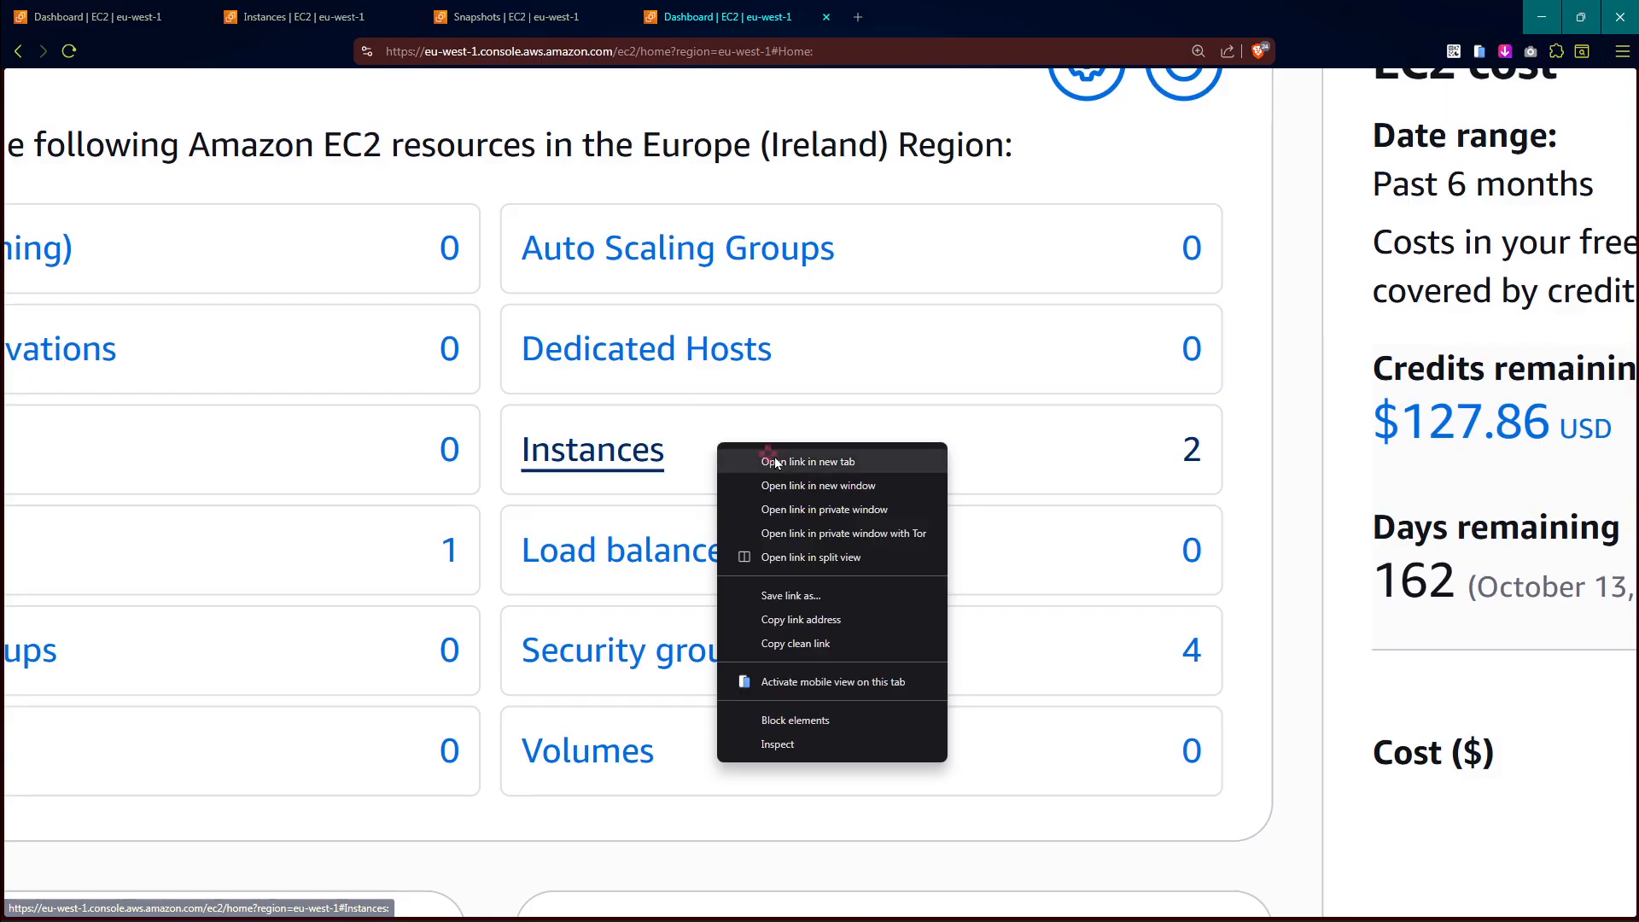
{"action": "left_click", "coordinate": [781, 458]}
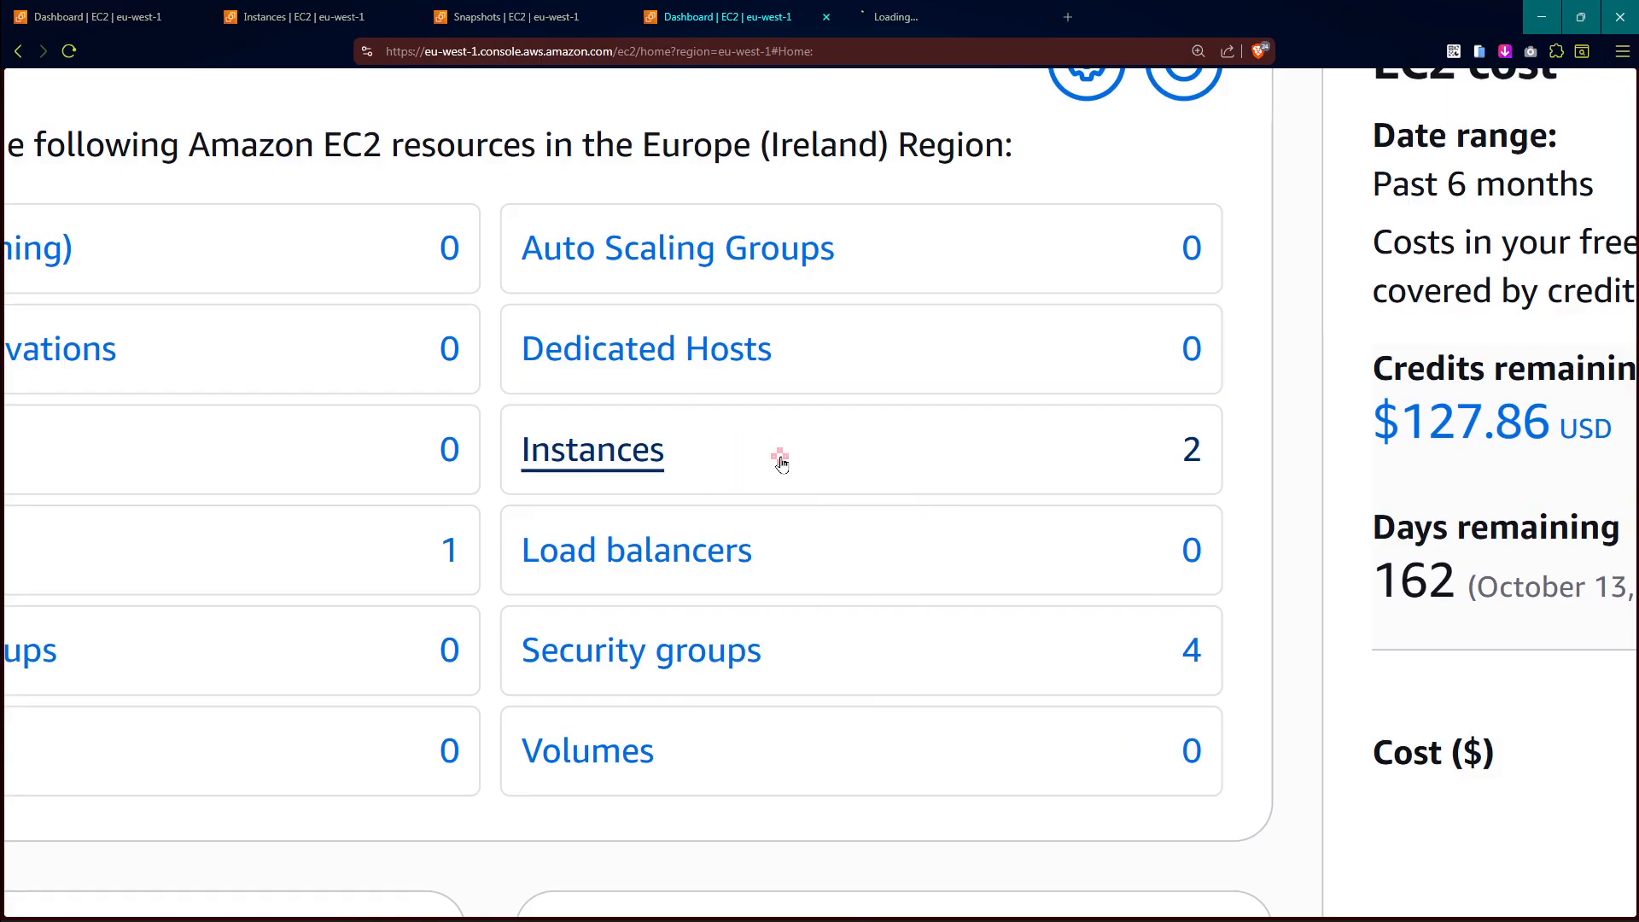
{"action": "left_click", "coordinate": [913, 8]}
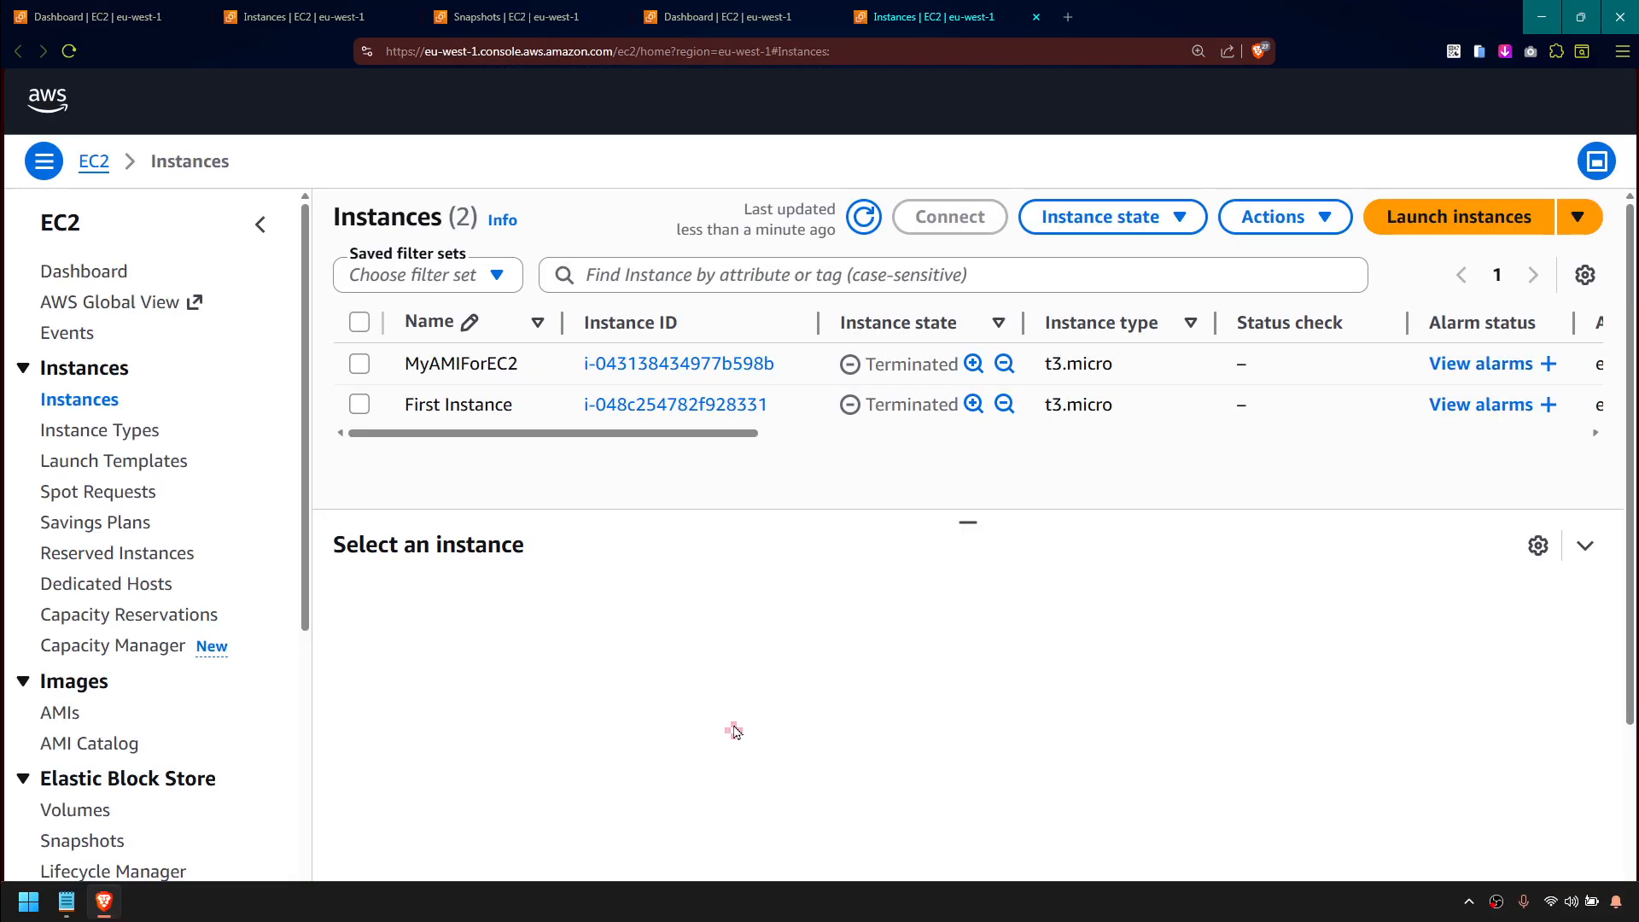
{"action": "scroll", "coordinate": [906, 363], "scroll_direction": "up", "scroll_amount": 5}
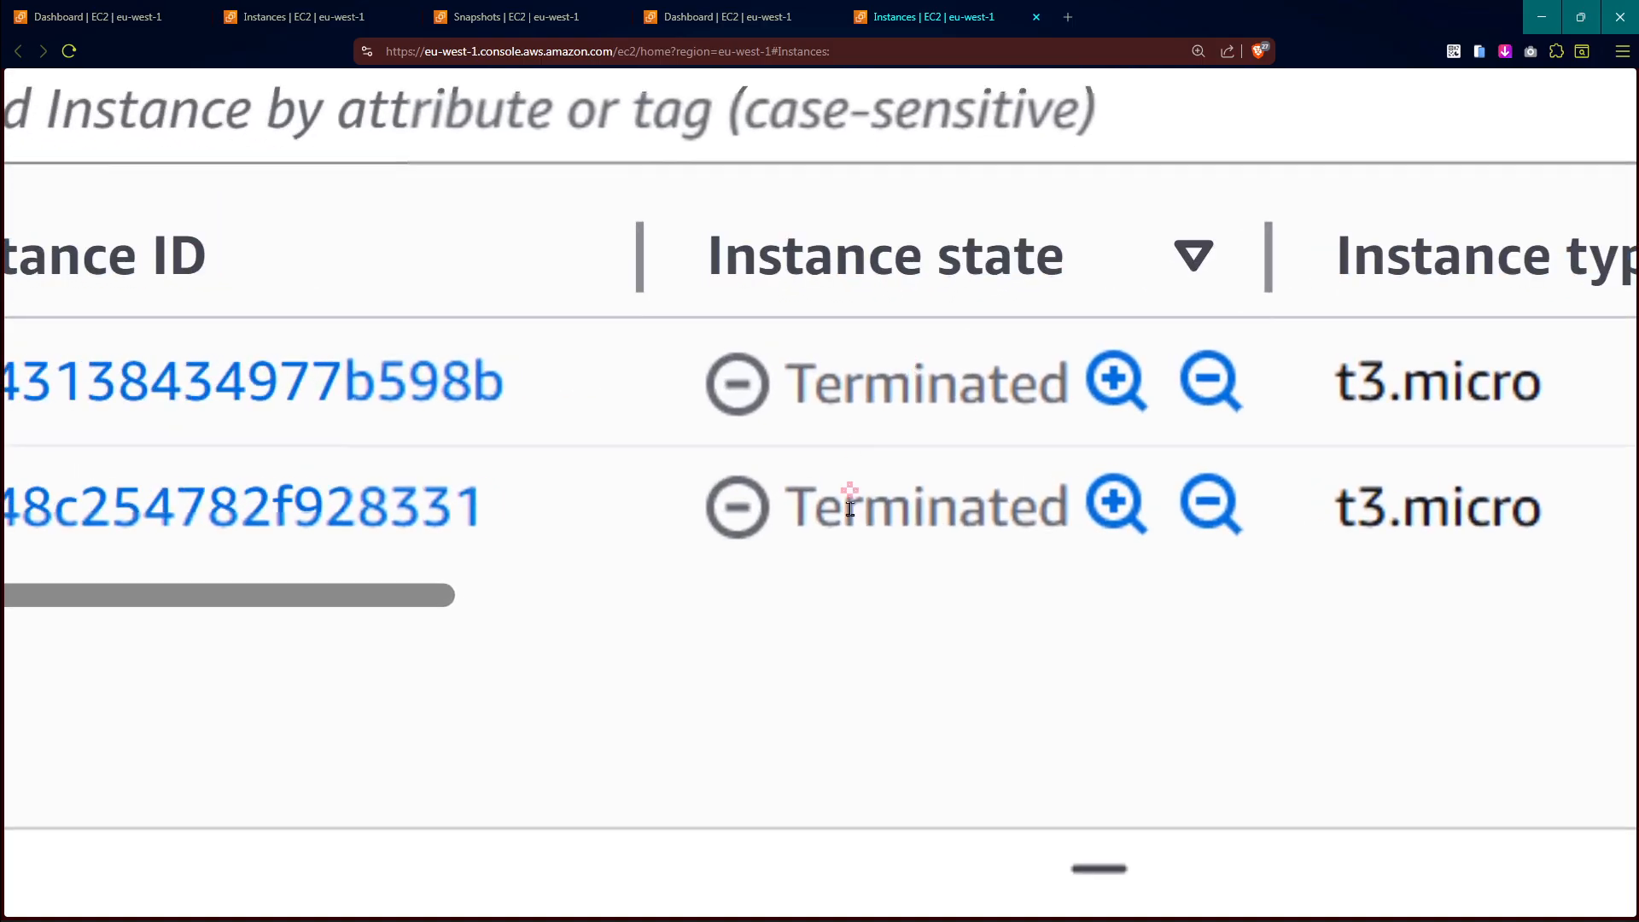
{"action": "scroll", "coordinate": [936, 430], "scroll_direction": "down", "scroll_amount": 2}
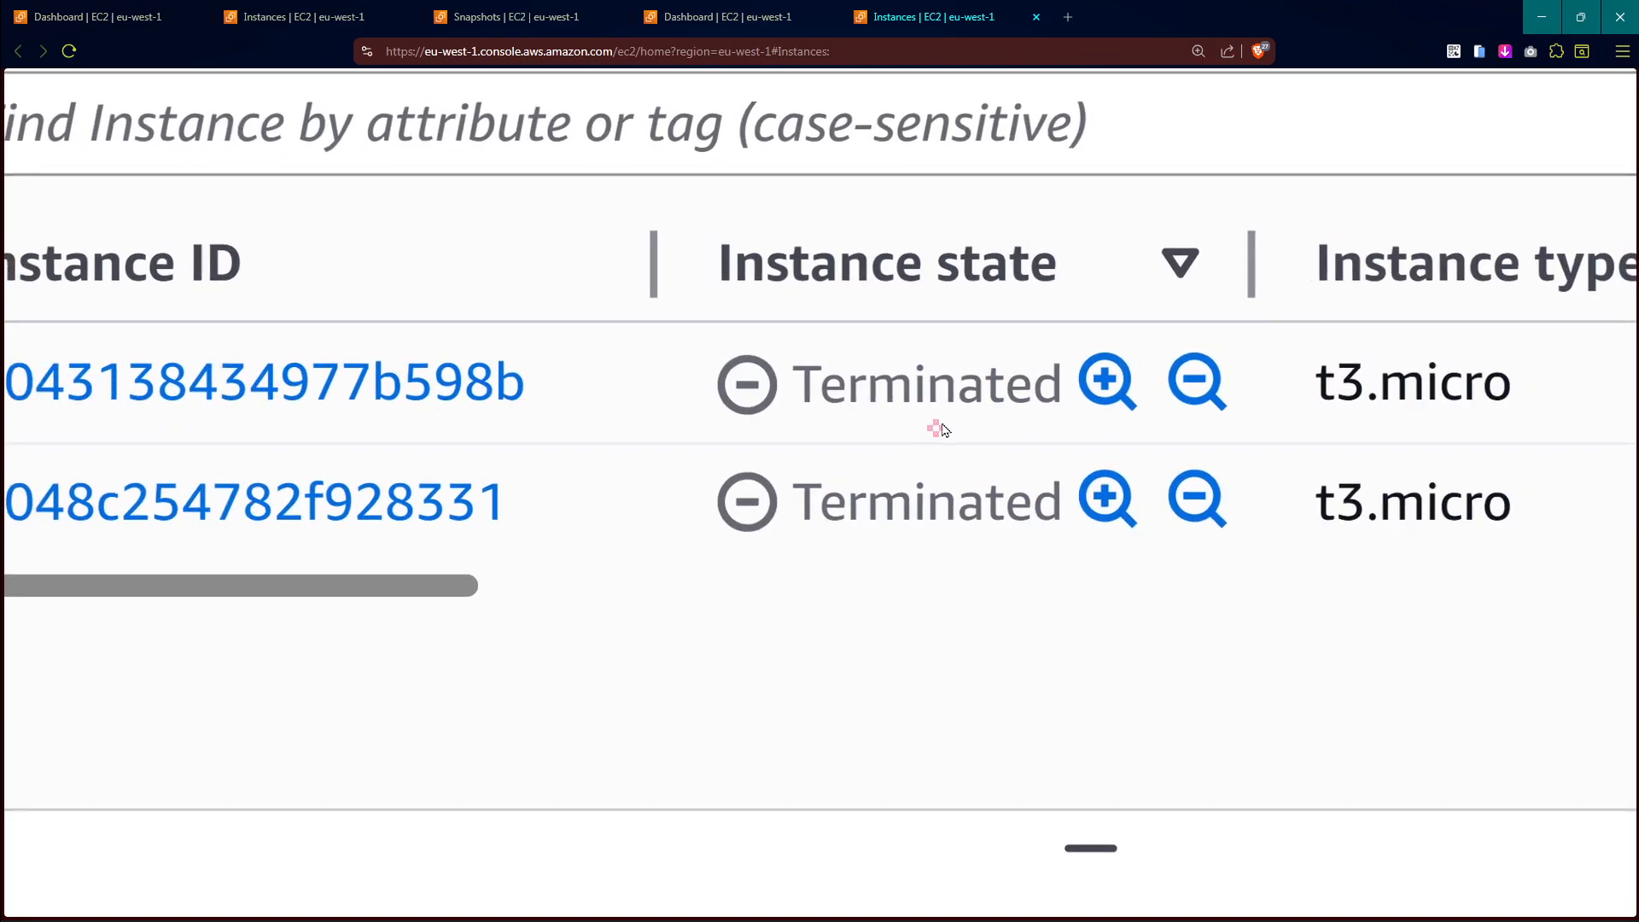
{"action": "scroll", "coordinate": [866, 421], "scroll_direction": "down", "scroll_amount": 2}
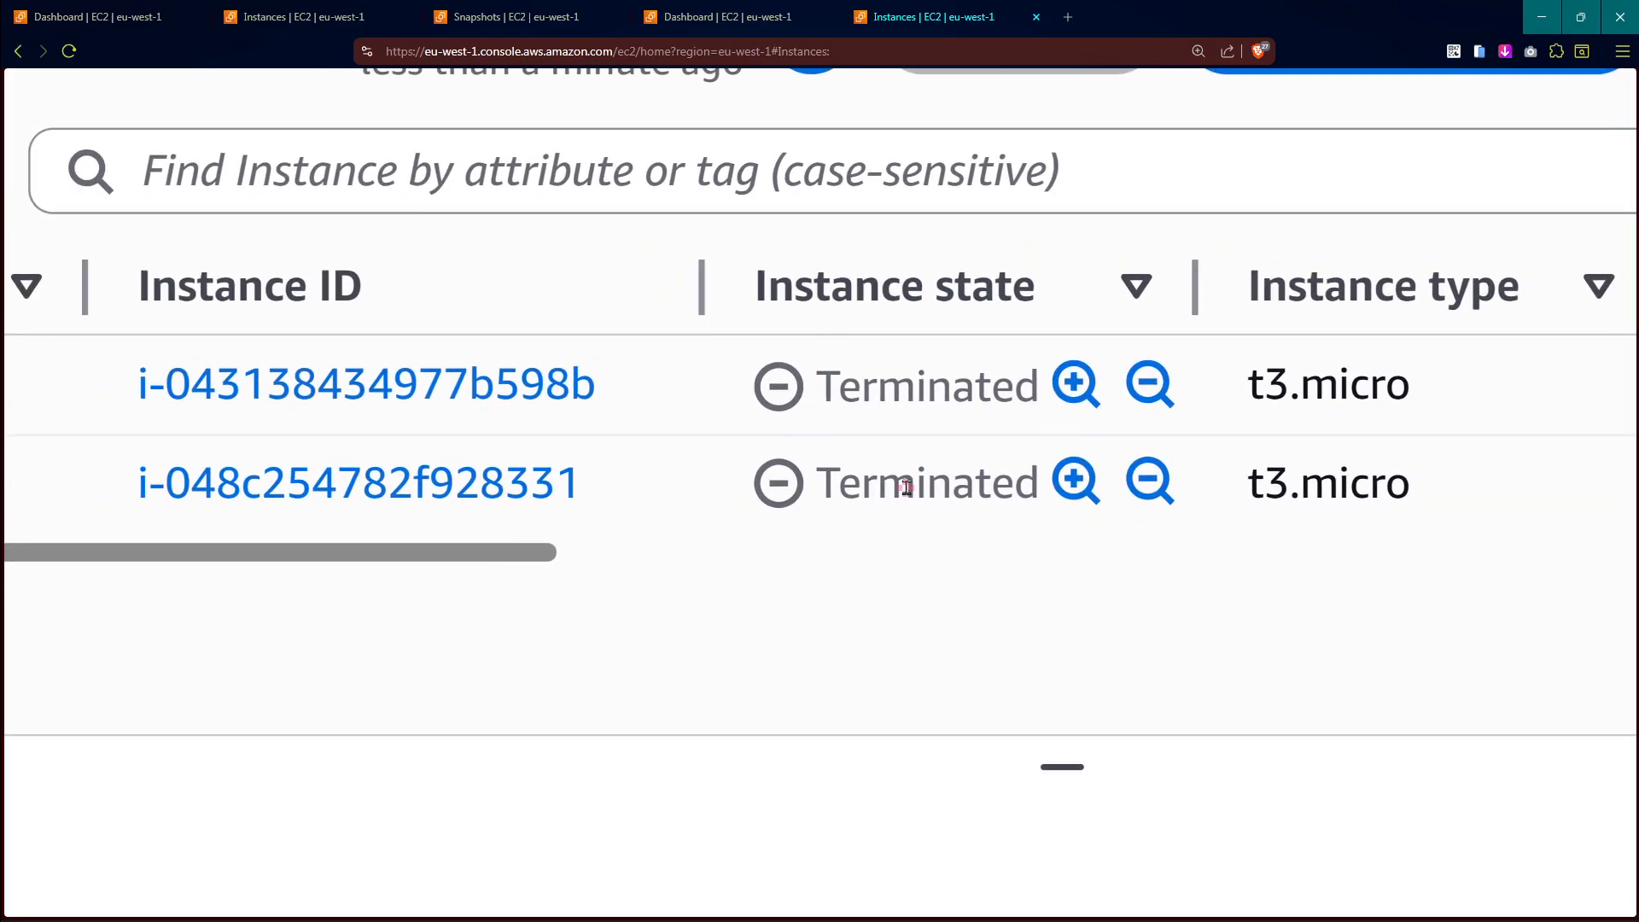
{"action": "scroll", "coordinate": [906, 488], "scroll_direction": "down", "scroll_amount": 5}
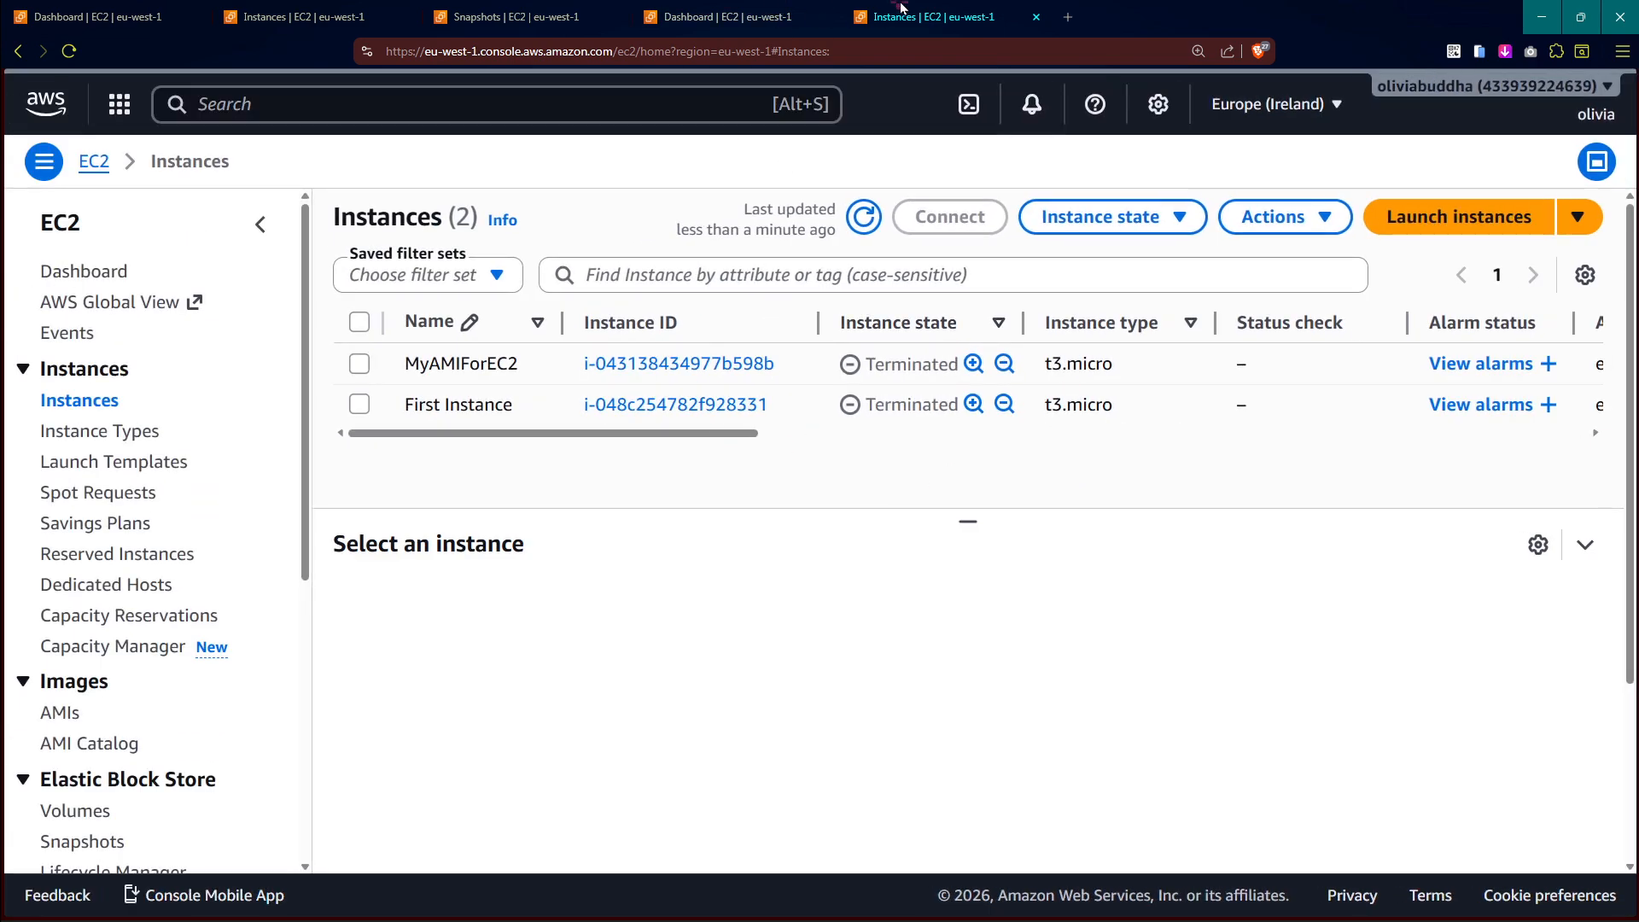
Close the extra Instances, Snapshots and second Dashboard browser tabs, keeping only the original EC2 dashboard tab
{"action": "key", "text": "ctrl+w"}
{"action": "key", "text": "ctrl+w"}
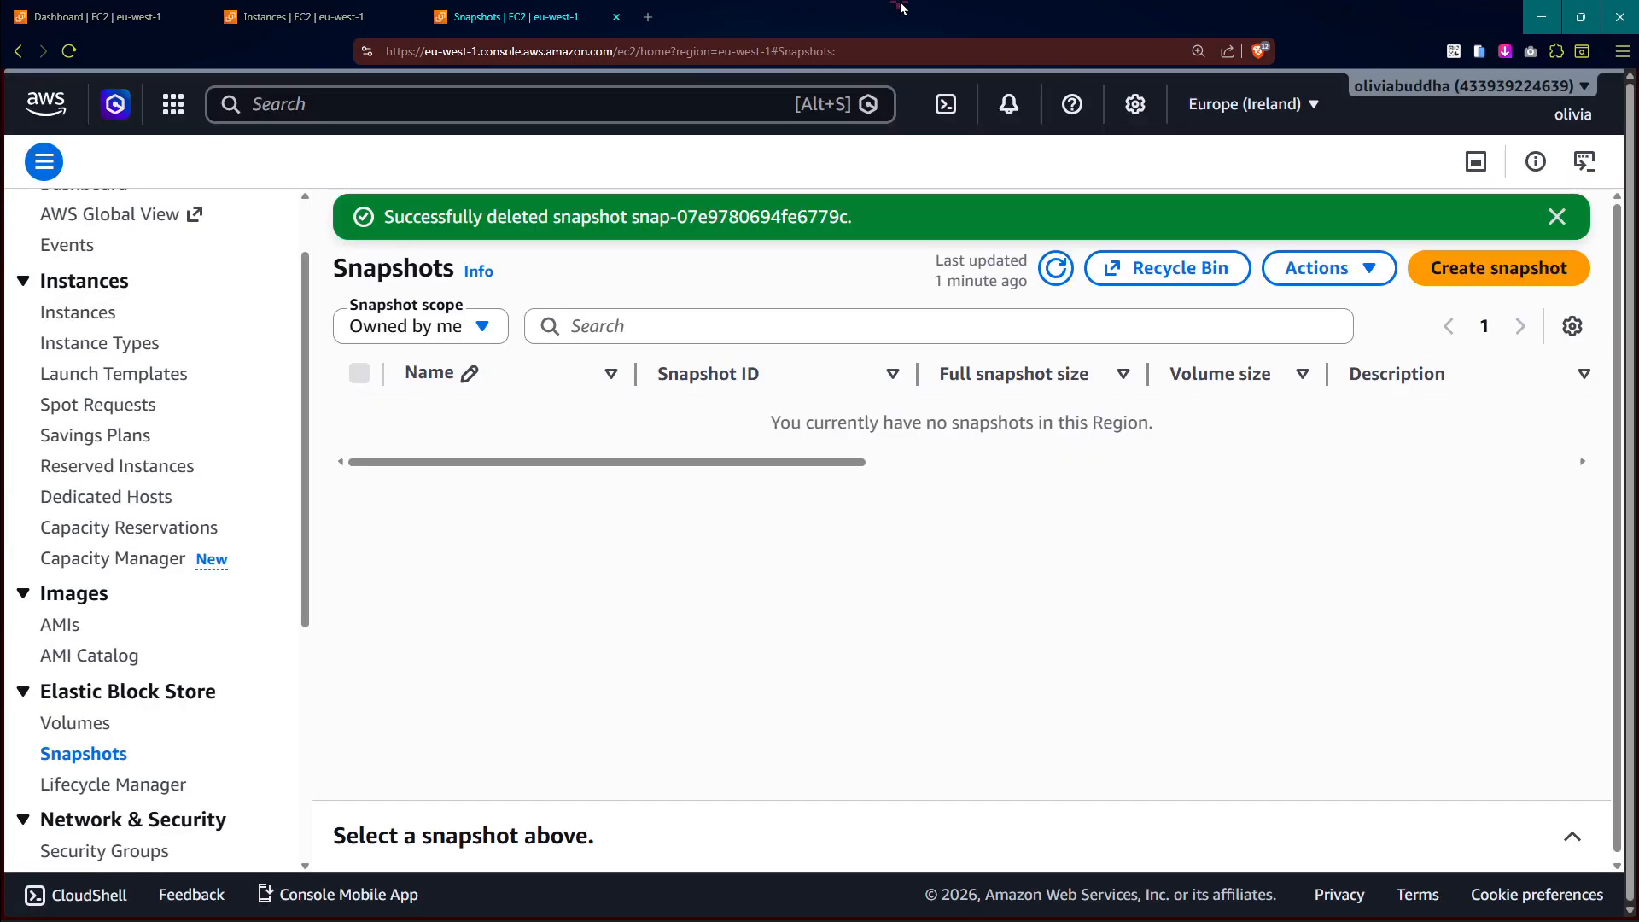
{"action": "key", "text": "ctrl+w"}
{"action": "key", "text": "ctrl+w"}
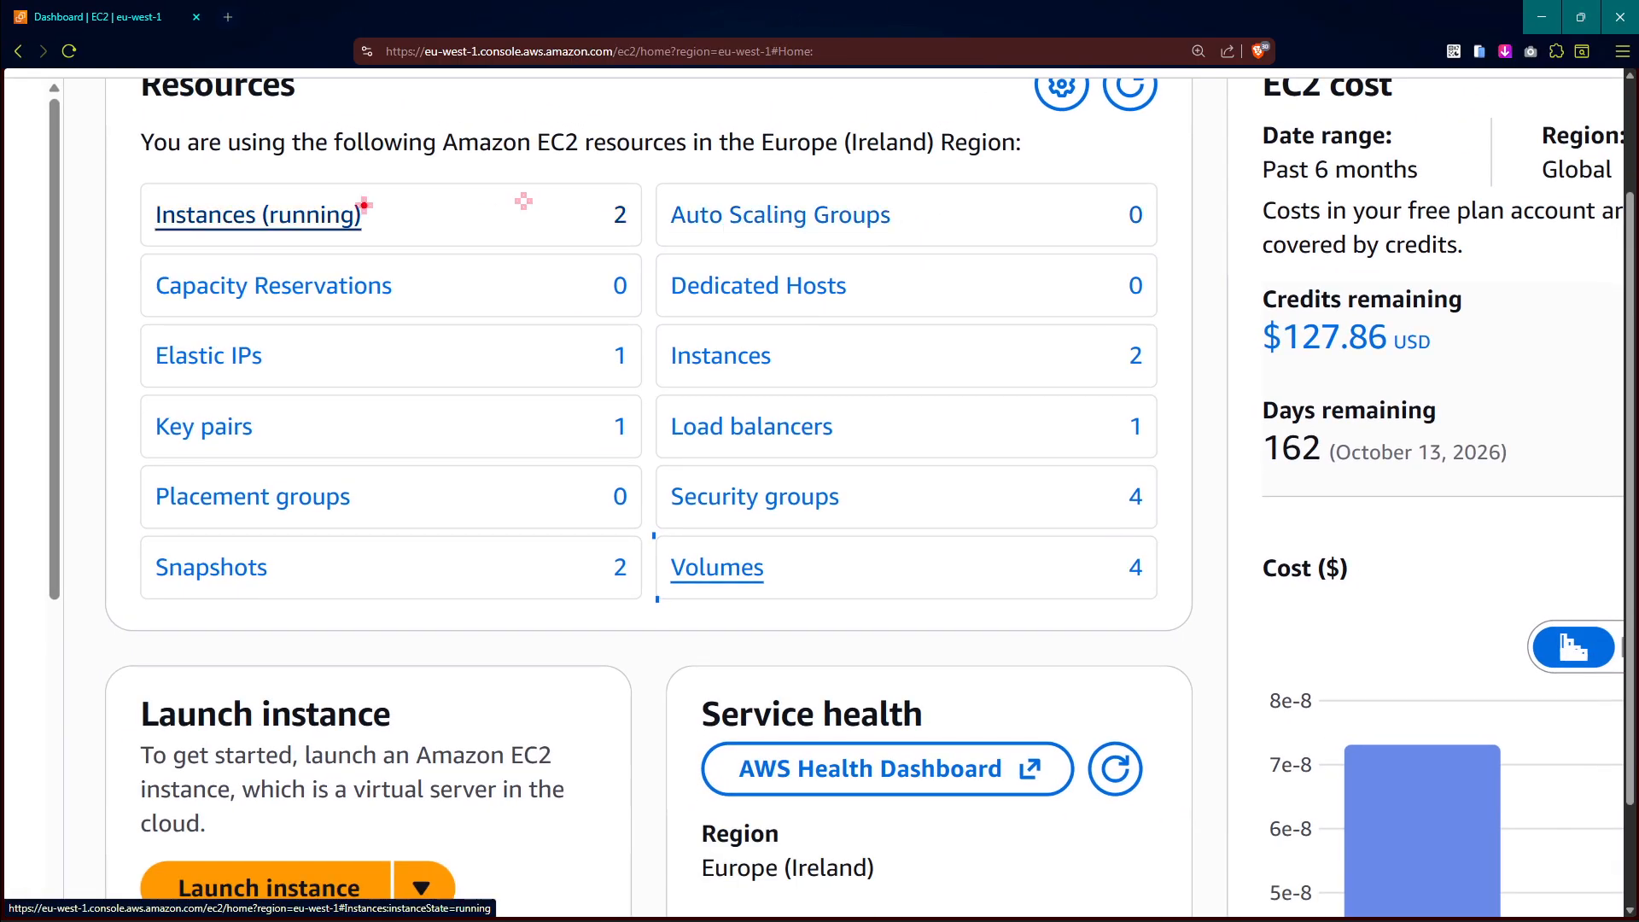
Refresh the dashboard's EC2 resource counts and review the remaining key pairs, instances and security groups
{"action": "left_click_drag", "start_coordinate": [162, 379], "coordinate": [628, 462]}
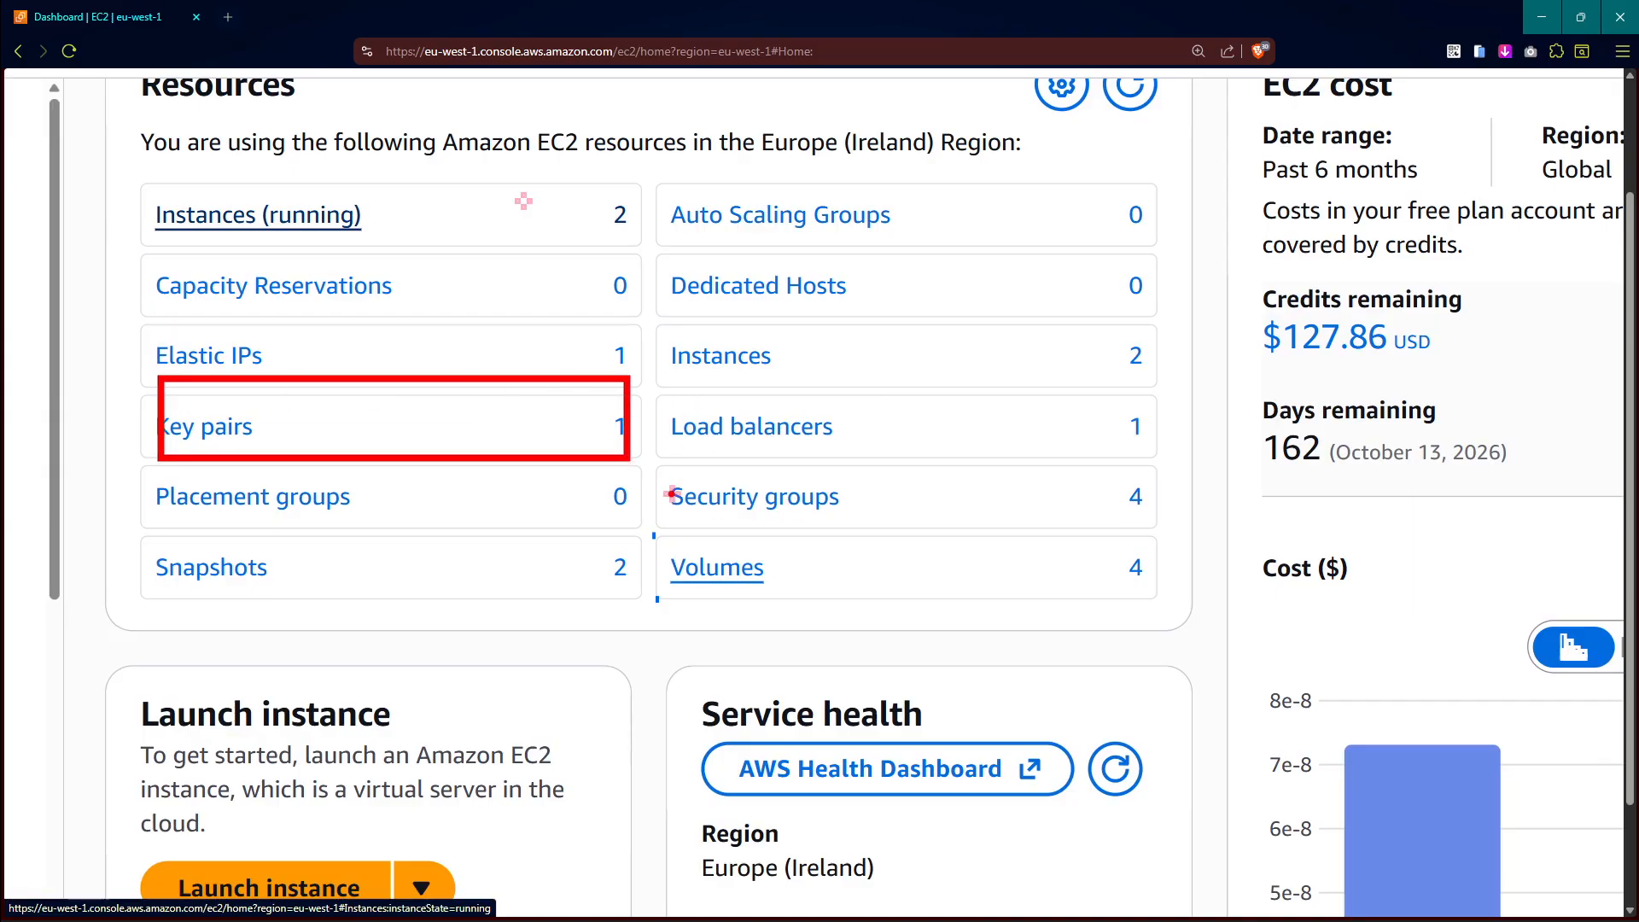
{"action": "key", "text": "Escape"}
{"action": "scroll", "coordinate": [663, 478], "scroll_direction": "down", "scroll_amount": 2}
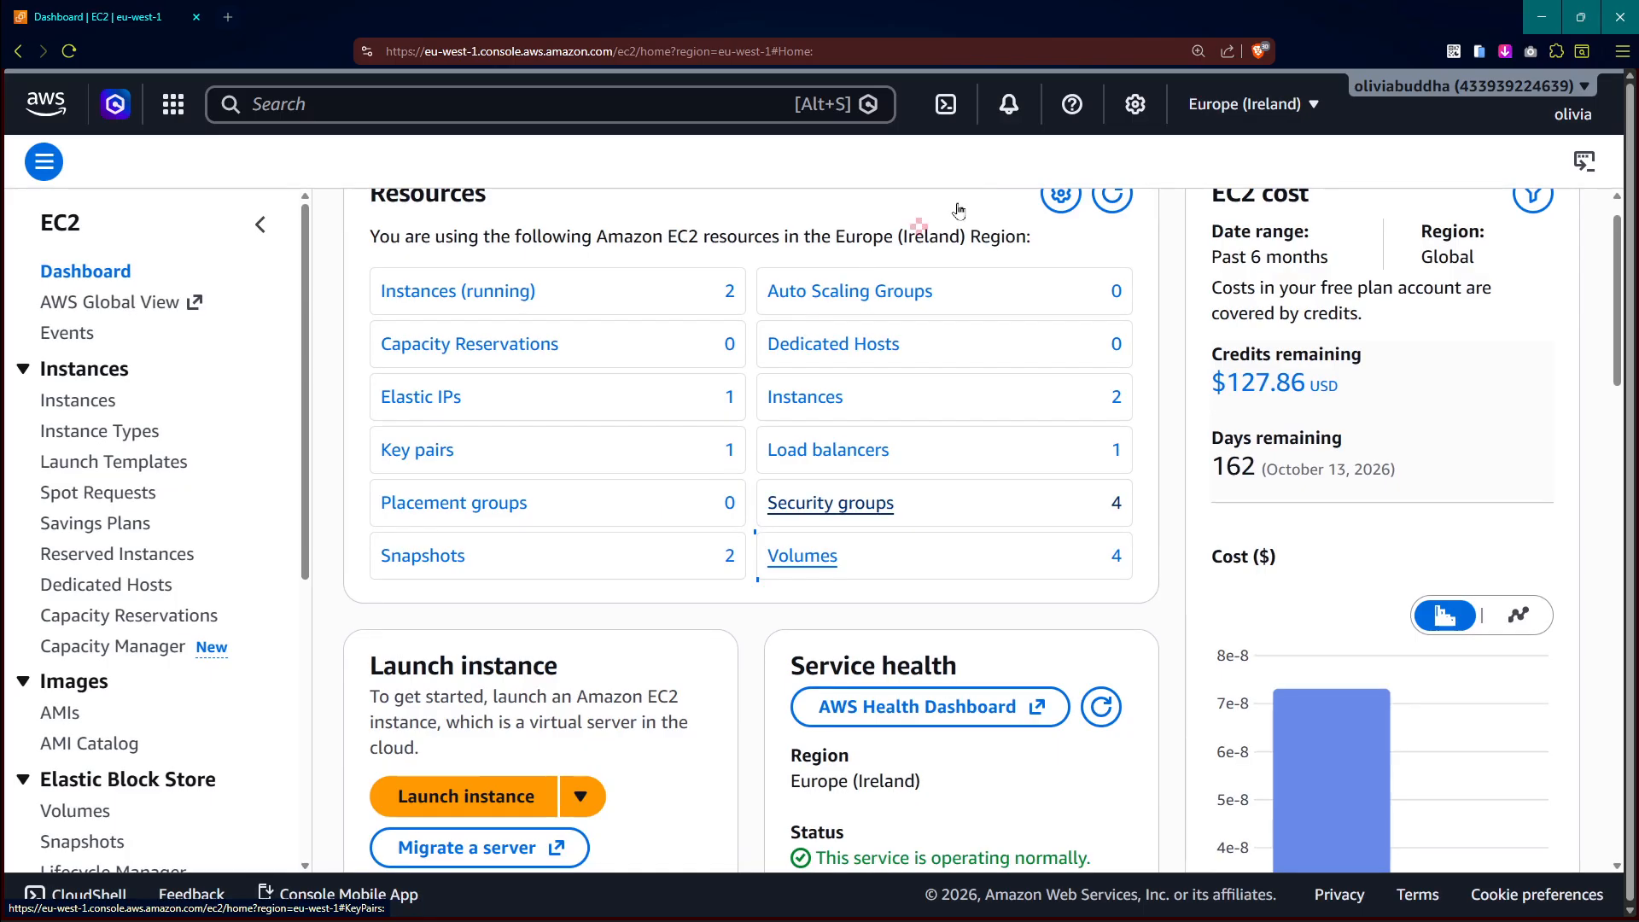
{"action": "scroll", "coordinate": [1105, 218], "scroll_direction": "up", "scroll_amount": 3}
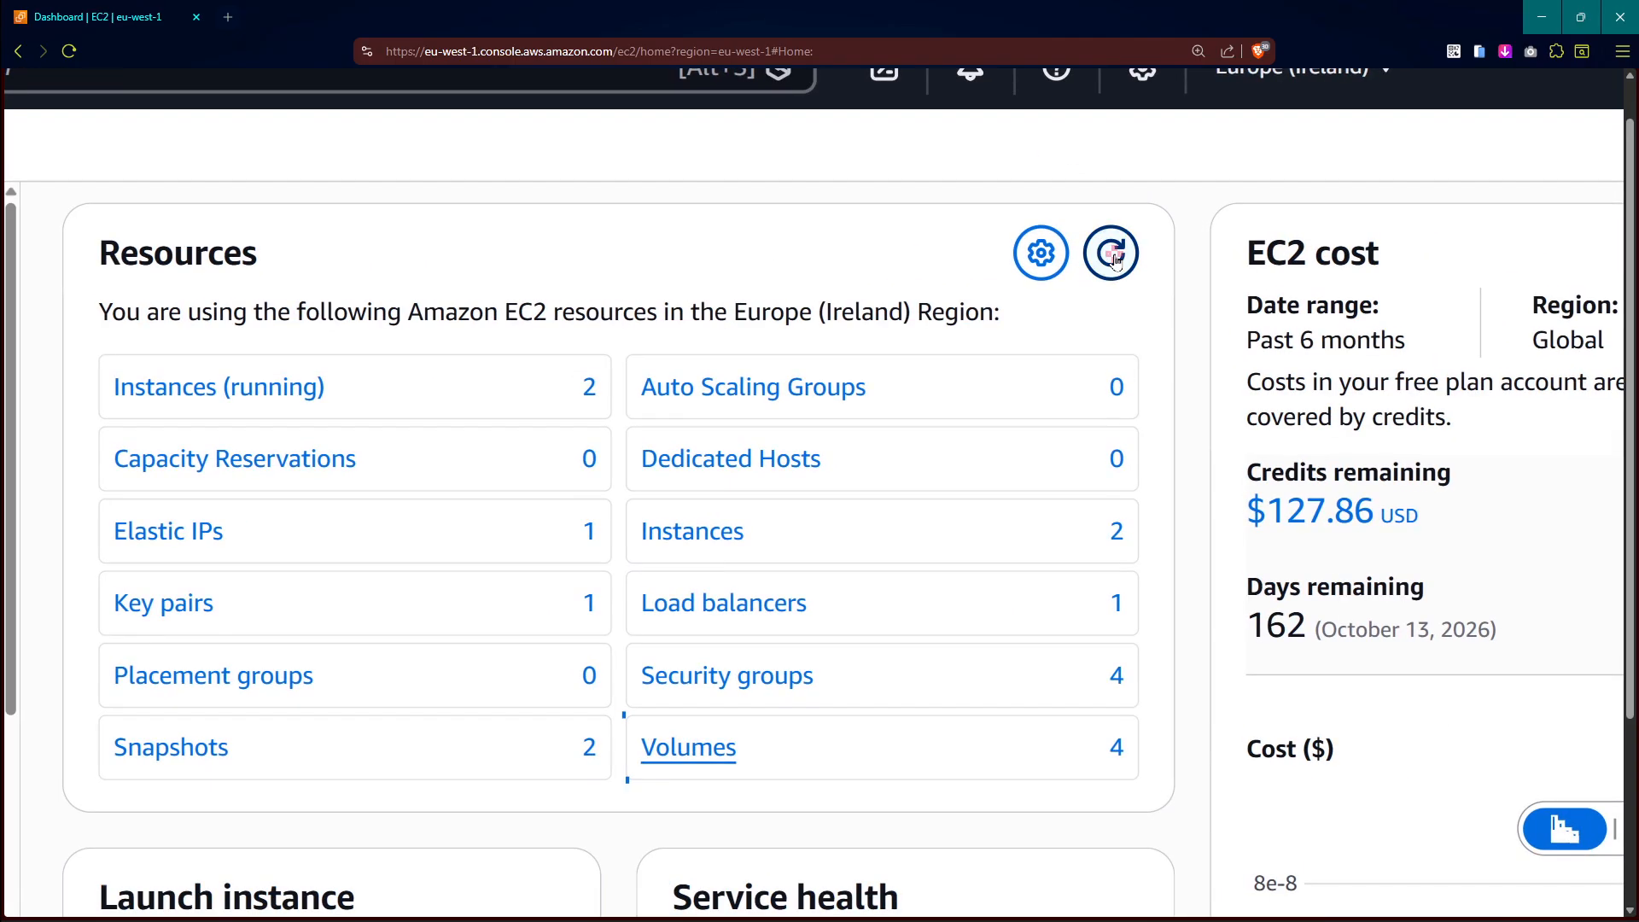
{"action": "left_click", "coordinate": [1109, 270]}
{"action": "scroll", "coordinate": [781, 536], "scroll_direction": "down", "scroll_amount": 2}
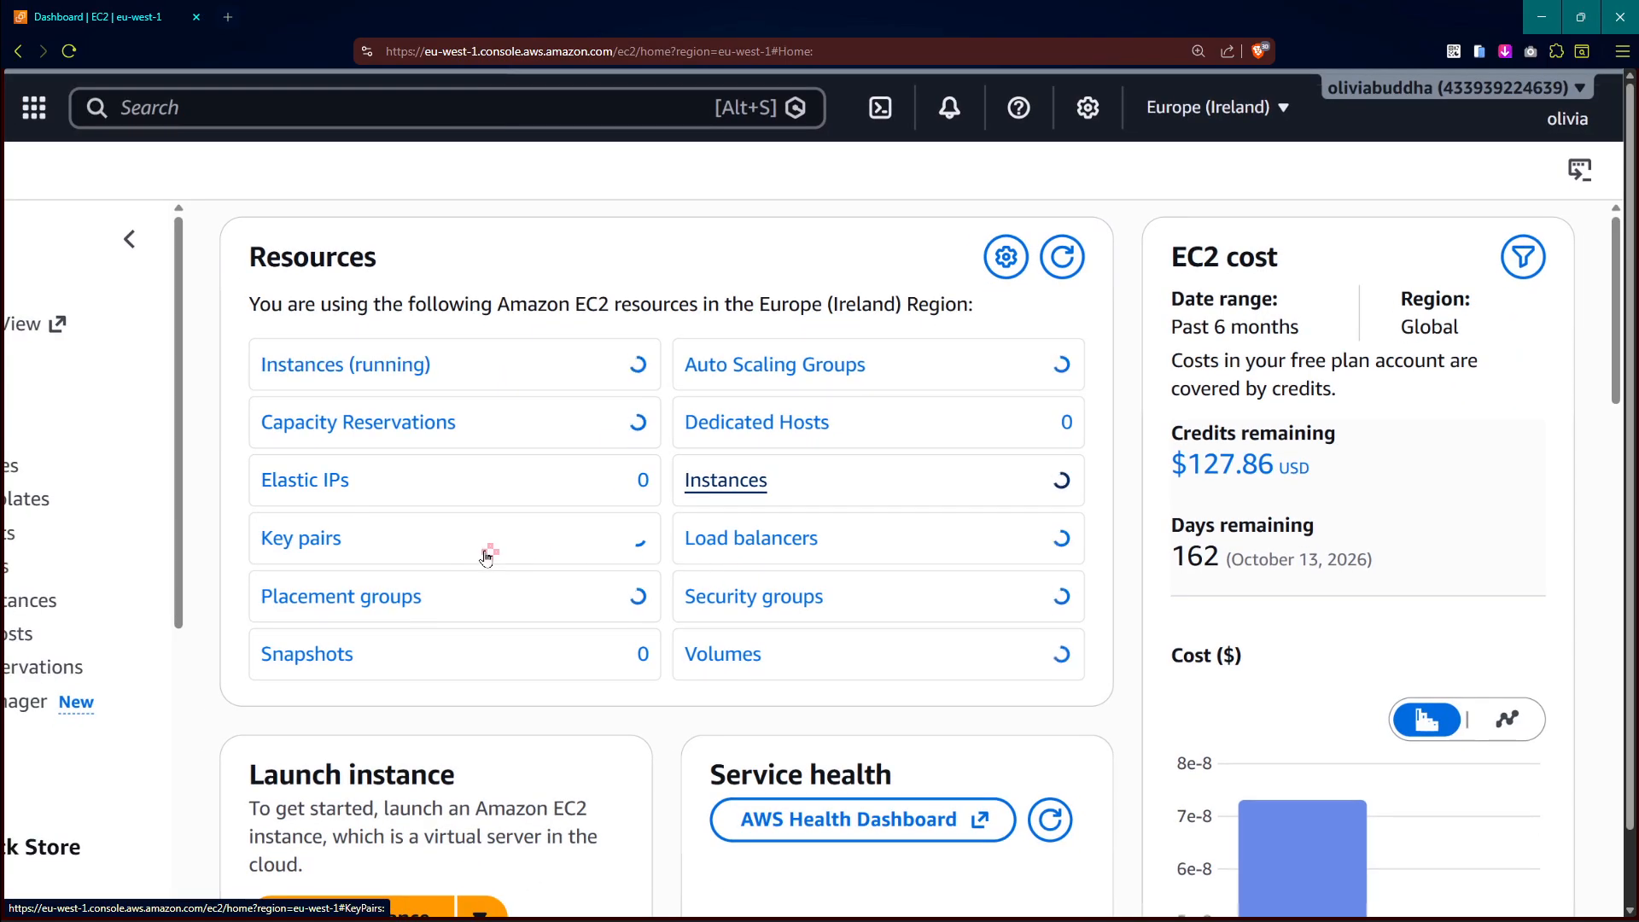
{"action": "scroll", "coordinate": [286, 513], "scroll_direction": "up", "scroll_amount": 3}
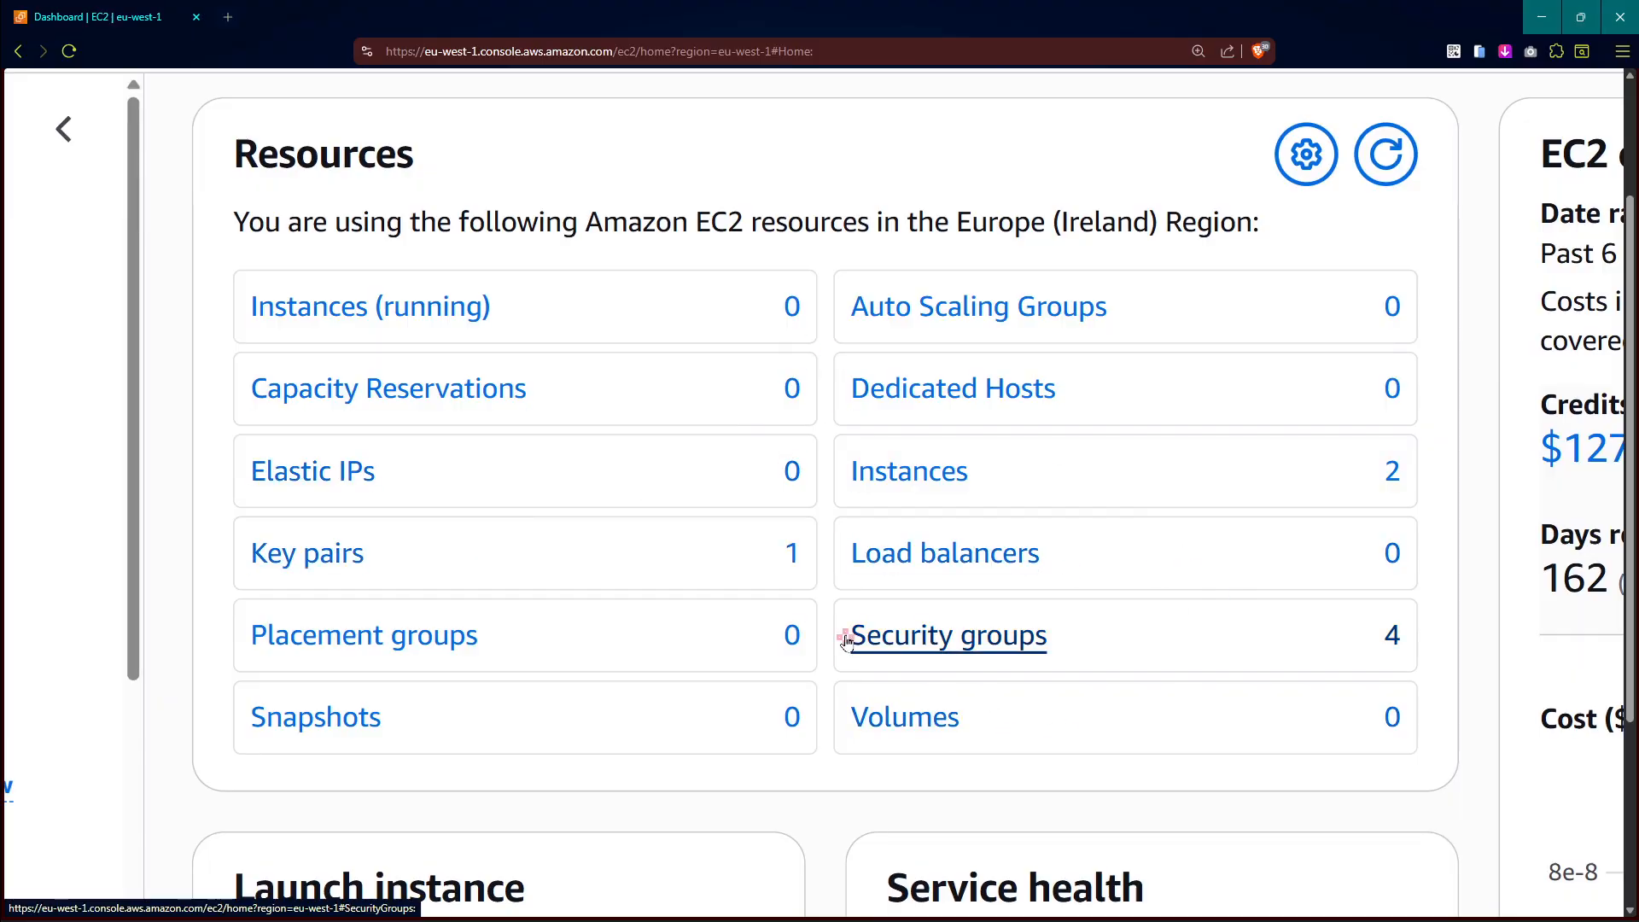
{"action": "left_click_drag", "start_coordinate": [839, 445], "coordinate": [1408, 510]}
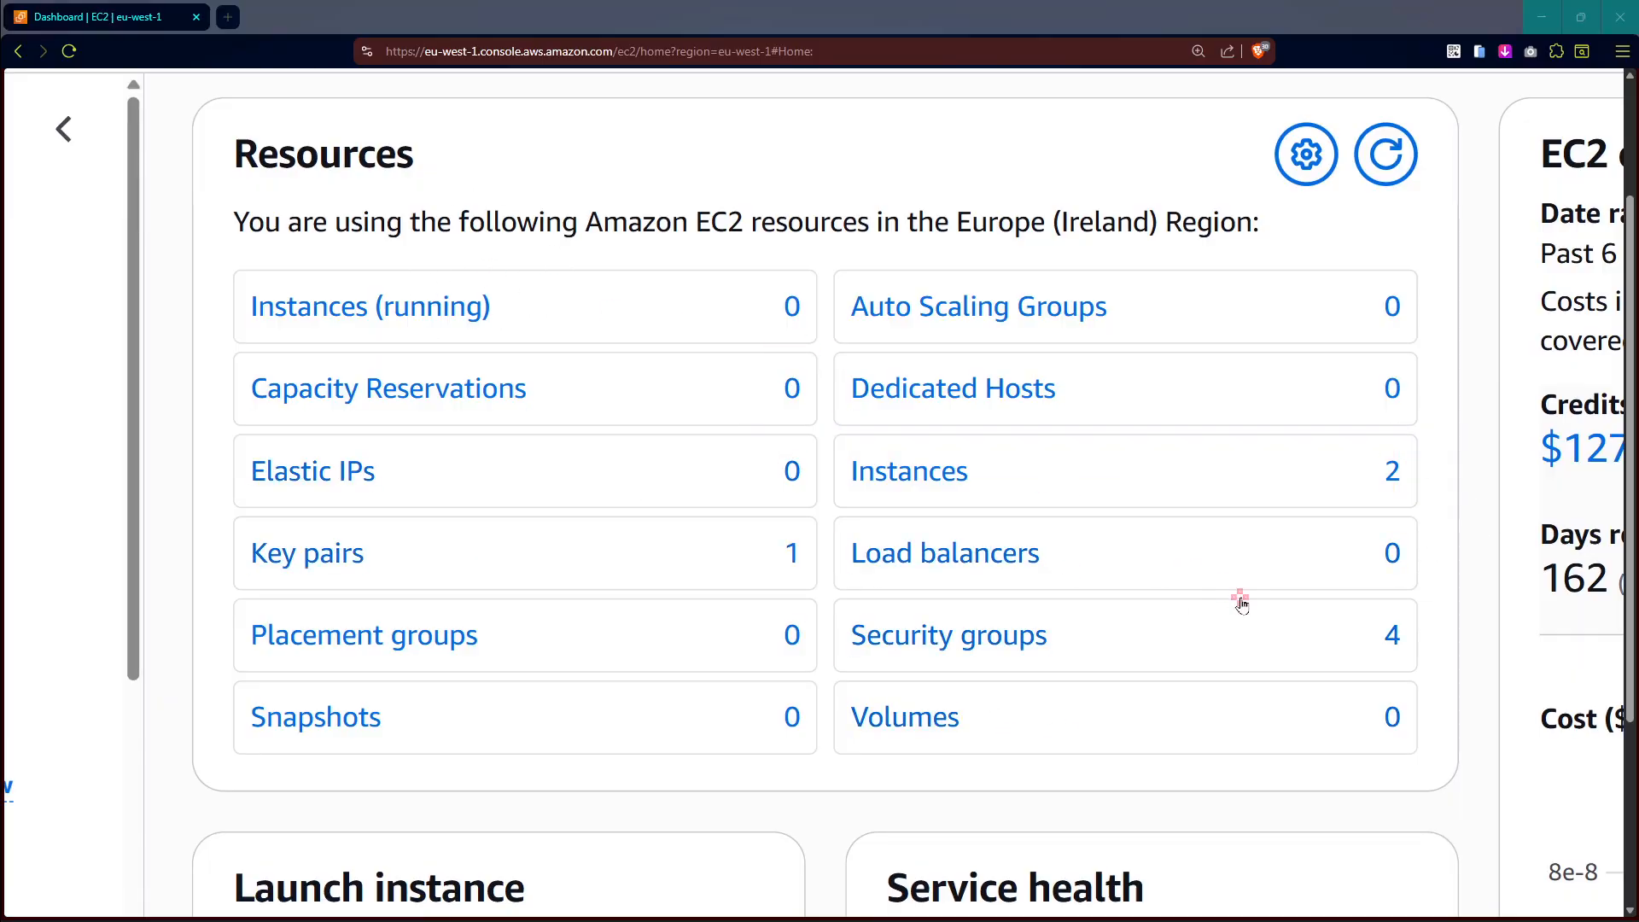